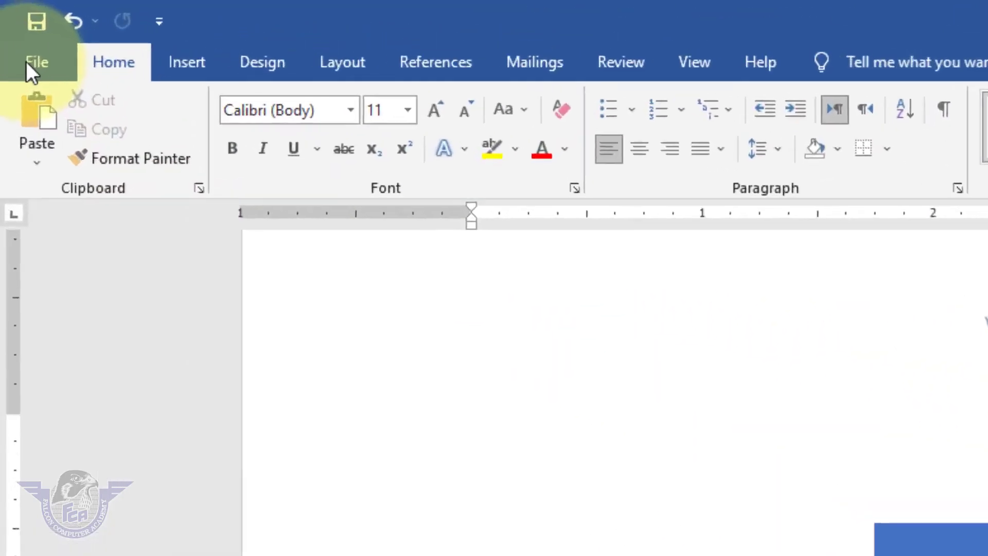
# Create a new blank document
pyautogui.click(33, 67)
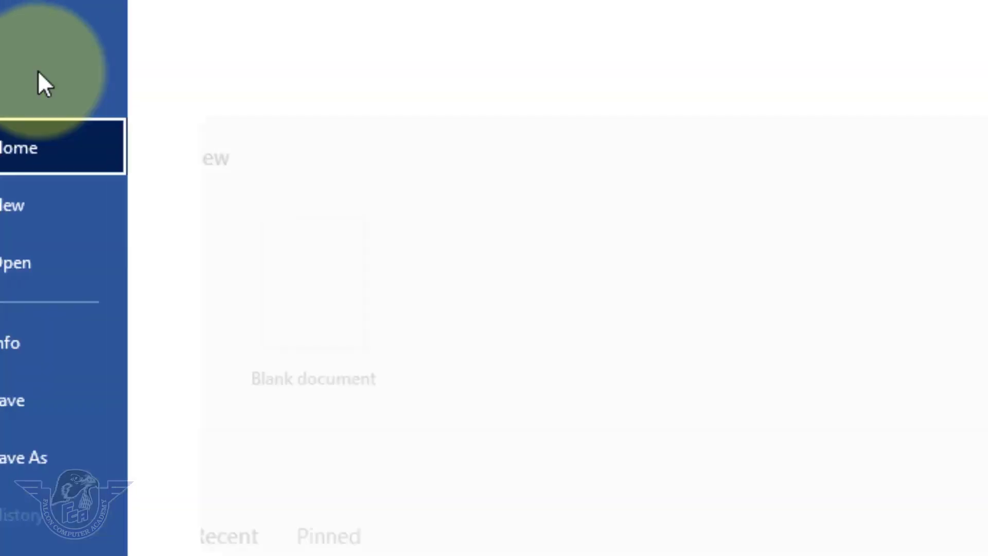
pyautogui.click(64, 211)
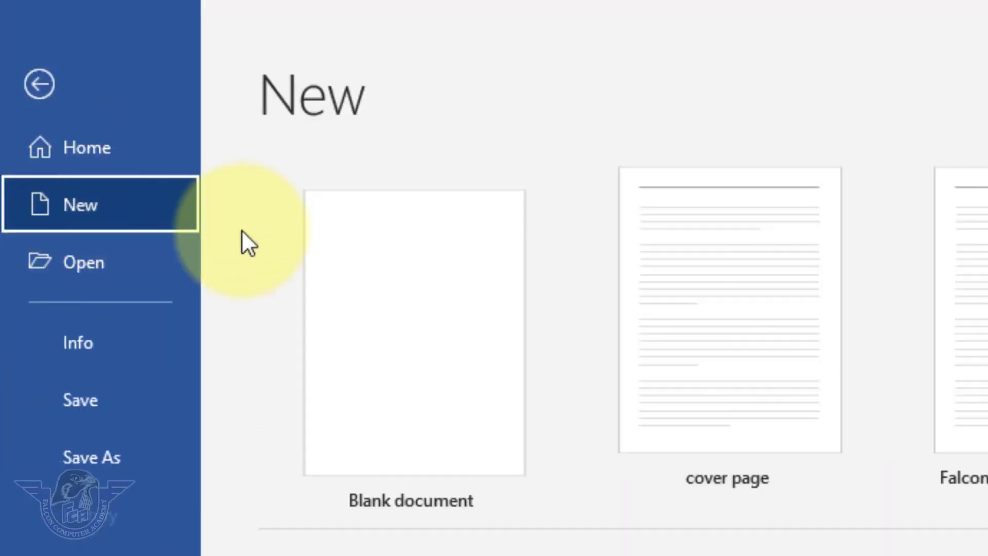
pyautogui.click(380, 331)
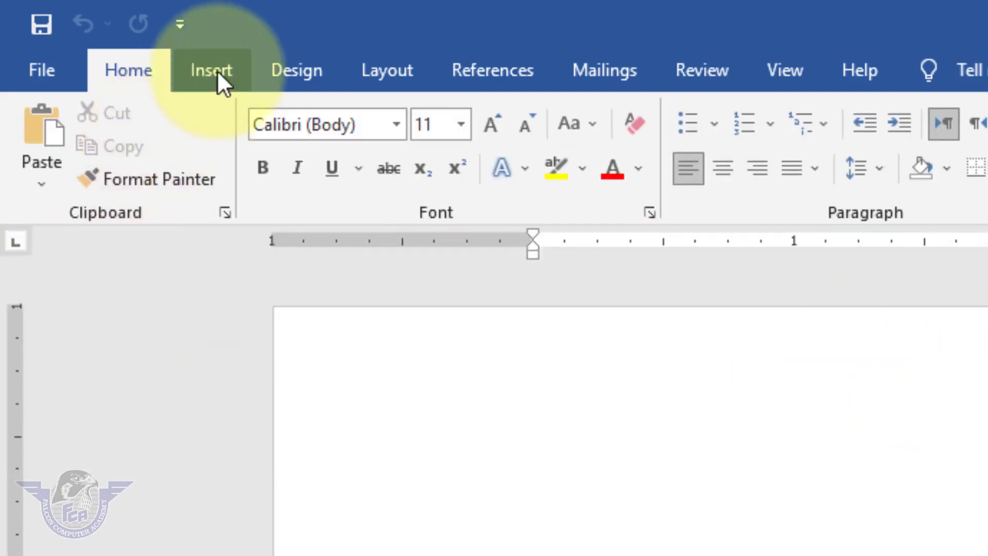
# Draw an isosceles triangle about 3.02" high and 2.48" wide near the top of the page and flip it vertically
pyautogui.click(217, 70)
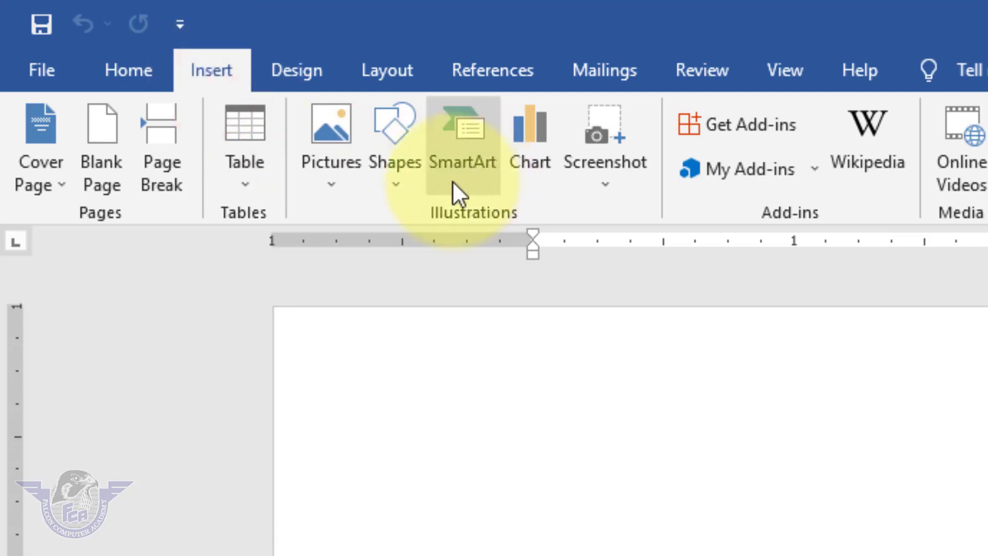
pyautogui.click(394, 188)
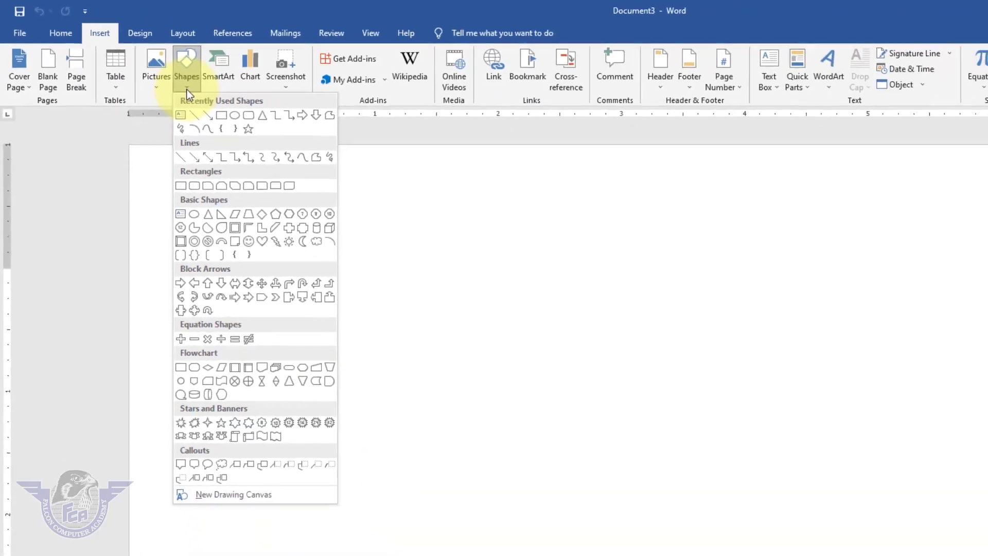
pyautogui.click(206, 216)
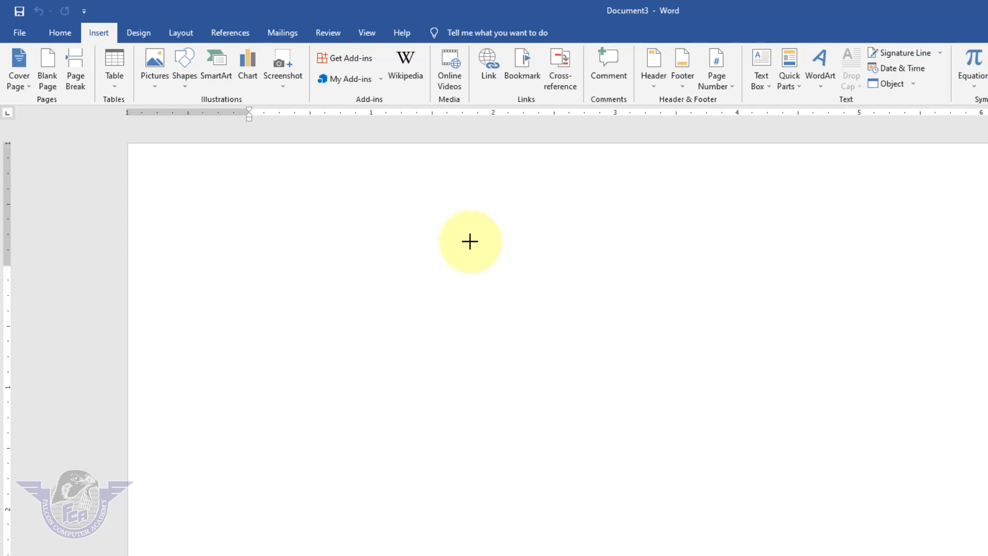
pyautogui.moveTo(470, 240); pyautogui.dragTo(620, 426)
pyautogui.moveTo(487, 303); pyautogui.dragTo(621, 487)
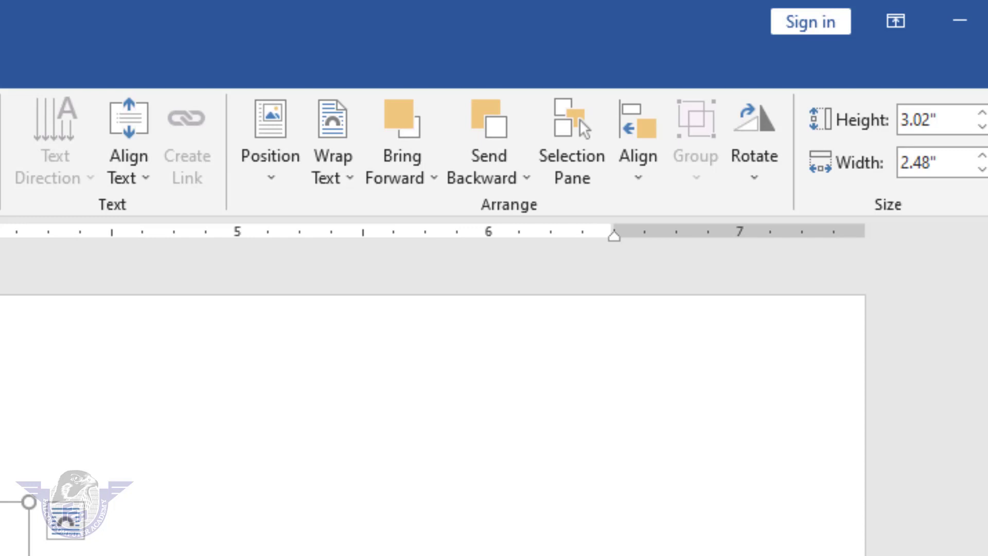
pyautogui.click(752, 178)
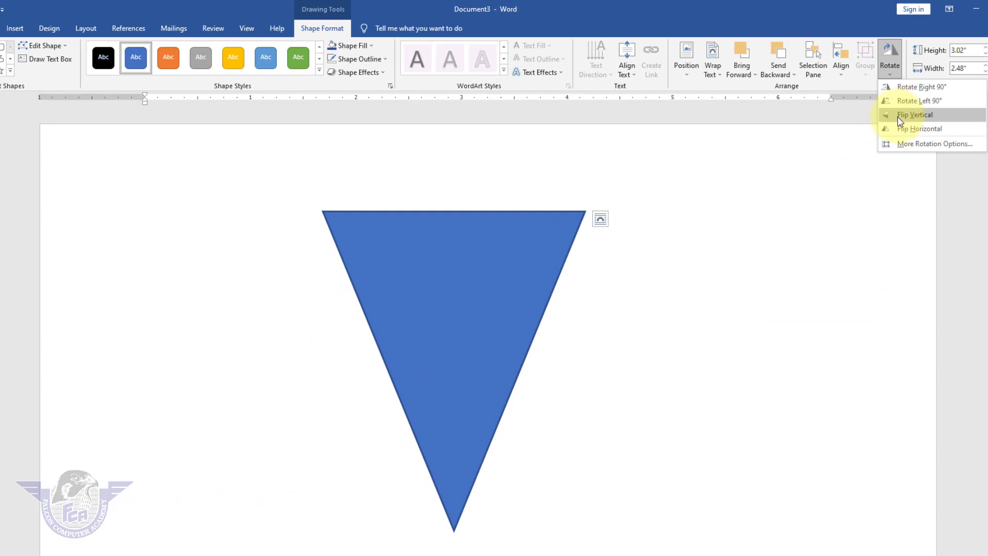
pyautogui.click(900, 120)
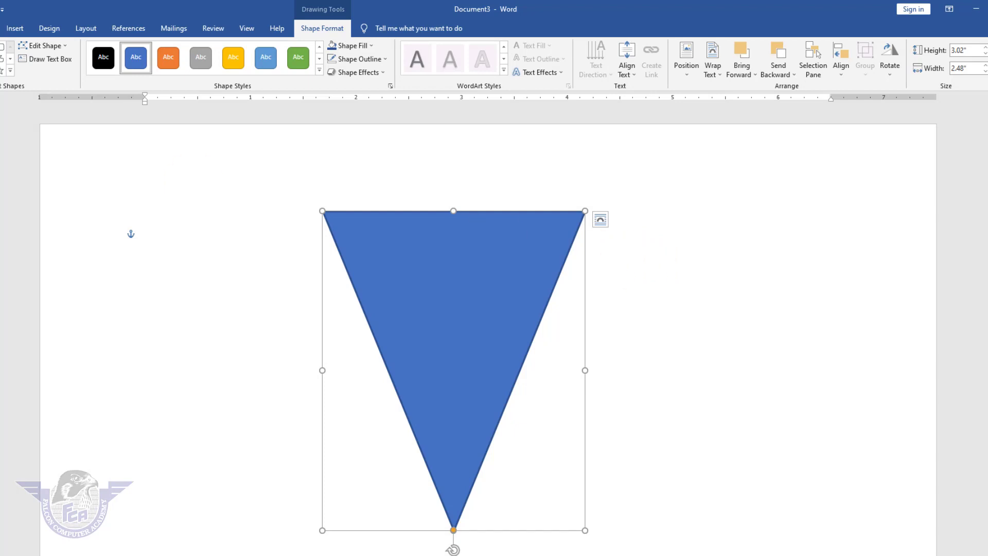
# Draw a rectangle about 0.52" high and 2.96" wide across the middle of the inverted triangle, extending past both sides
pyautogui.click(0, 48)
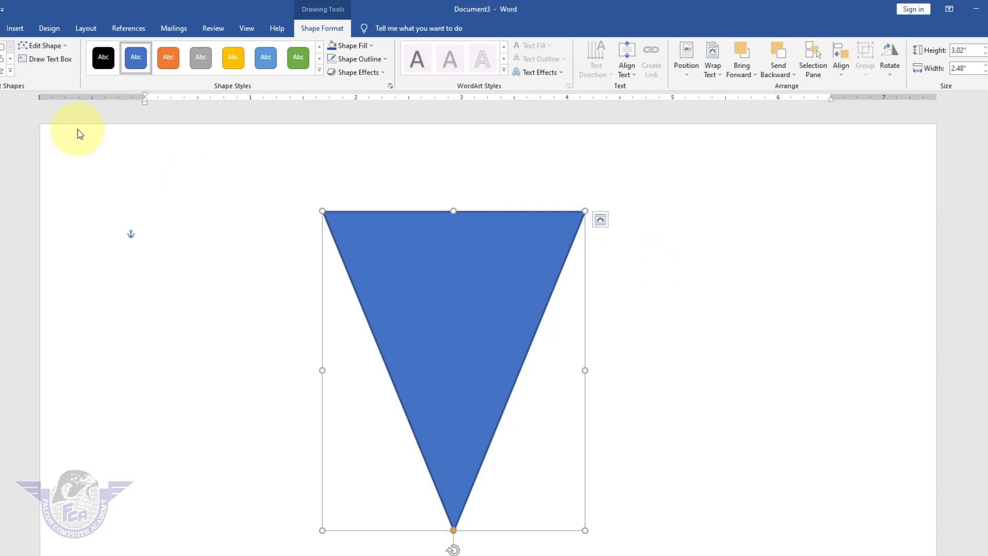
pyautogui.moveTo(299, 308); pyautogui.dragTo(612, 361)
pyautogui.moveTo(513, 347)
pyautogui.mouseDown()
pyautogui.moveTo(510, 320)
pyautogui.moveTo(513, 348)
pyautogui.mouseUp()
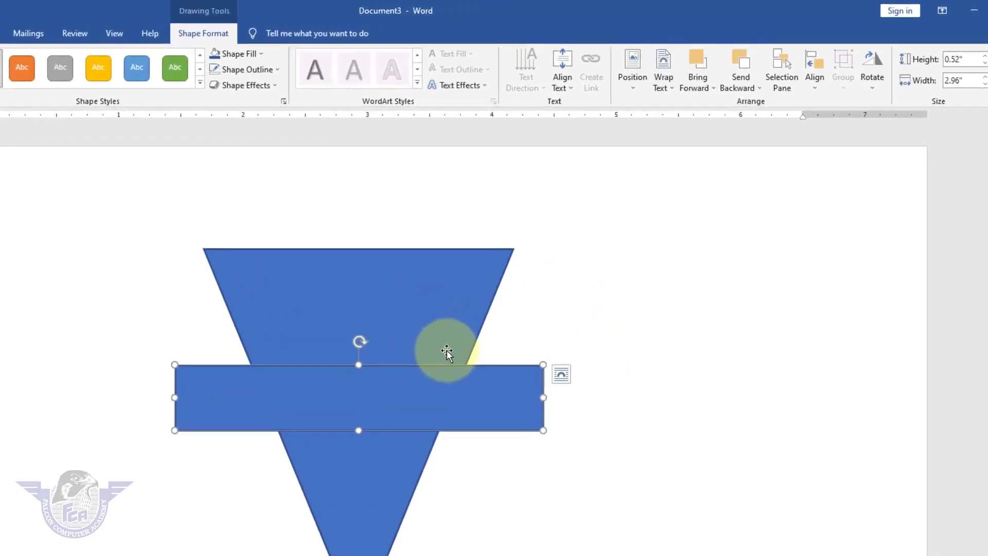
# Select the rectangle and the triangle together and align them to each other with Align Center
pyautogui.press('shift')
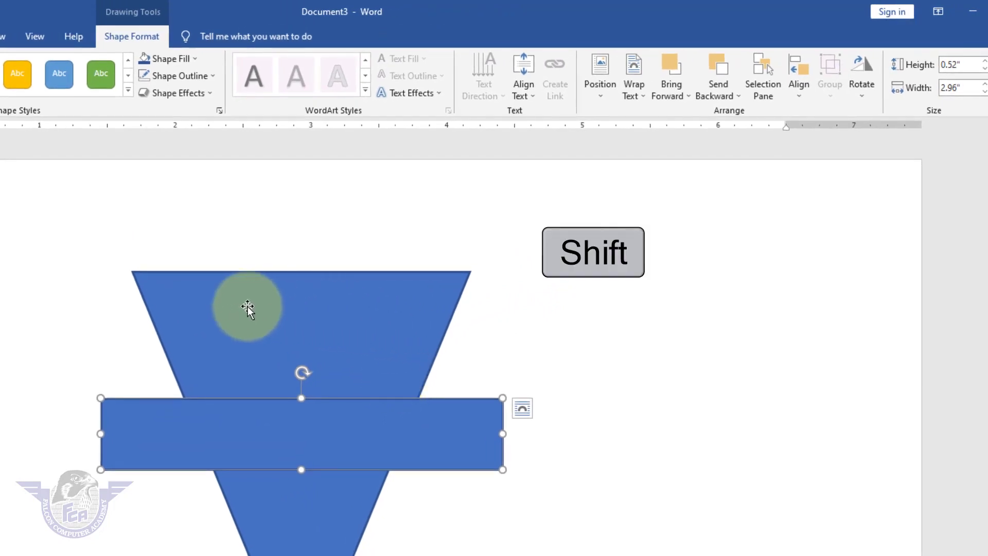
pyautogui.keyDown('shift'); pyautogui.click(247, 306); pyautogui.keyUp('shift')
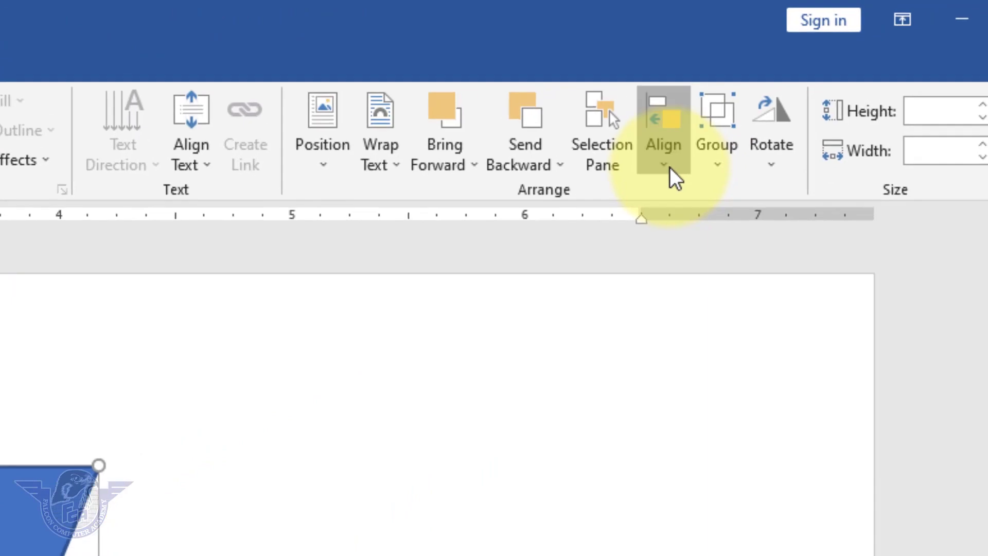
pyautogui.click(669, 166)
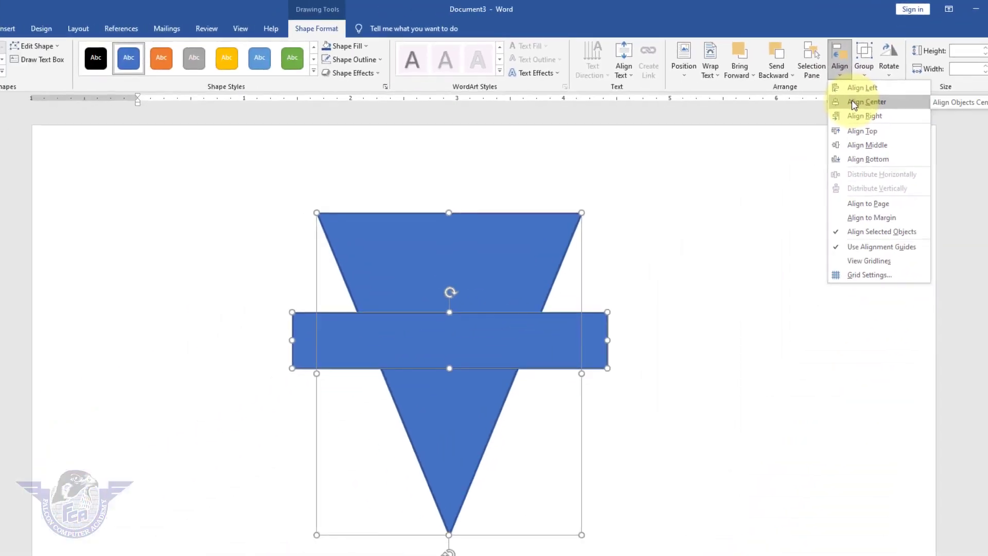
pyautogui.click(851, 101)
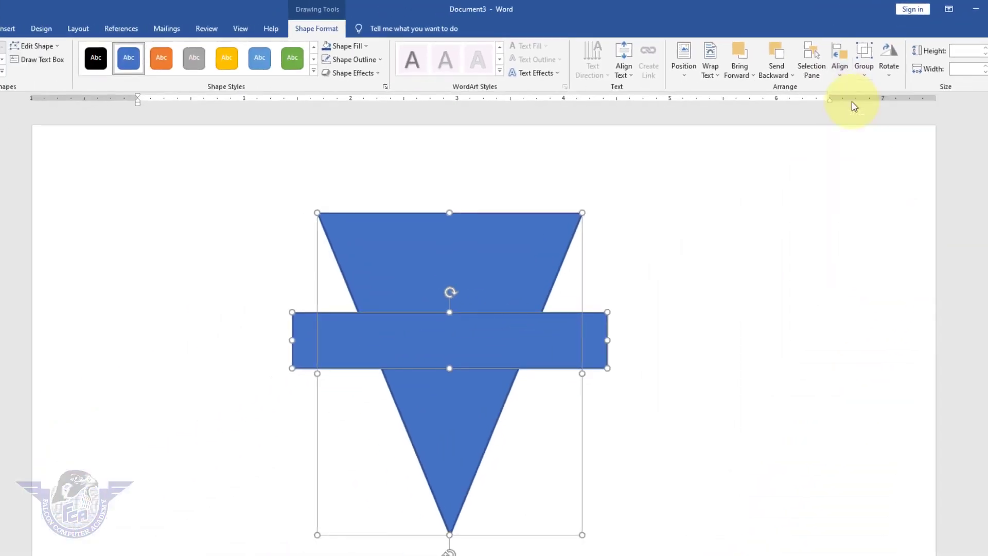
pyautogui.click(716, 298)
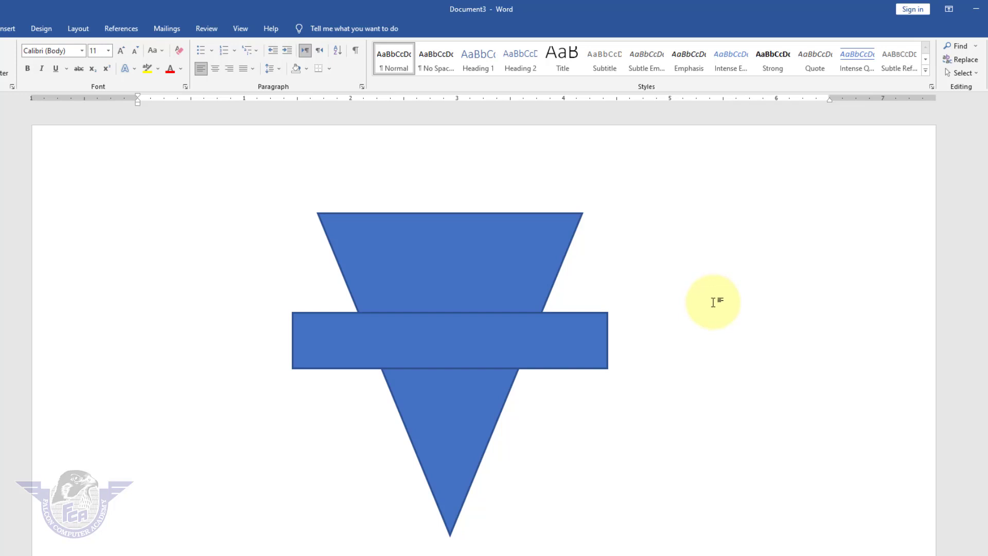
# Remove the rectangle's outline and fill it with the darker blue theme shade
pyautogui.click(594, 333)
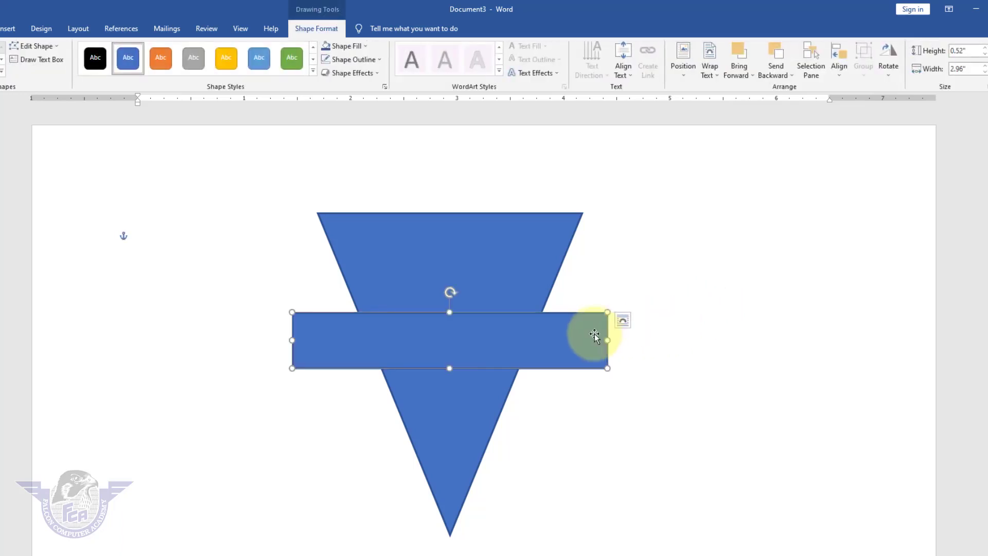
pyautogui.click(379, 62)
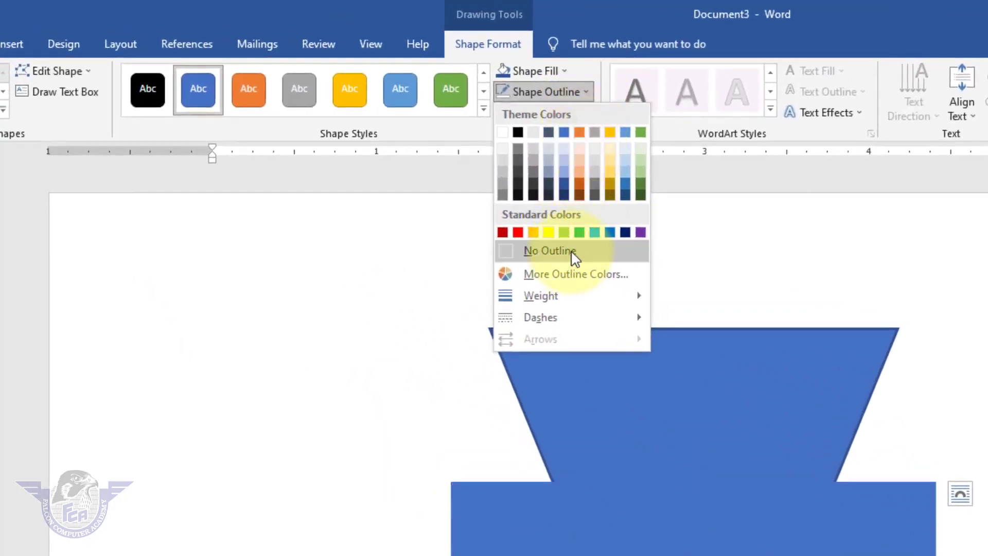
pyautogui.click(494, 218)
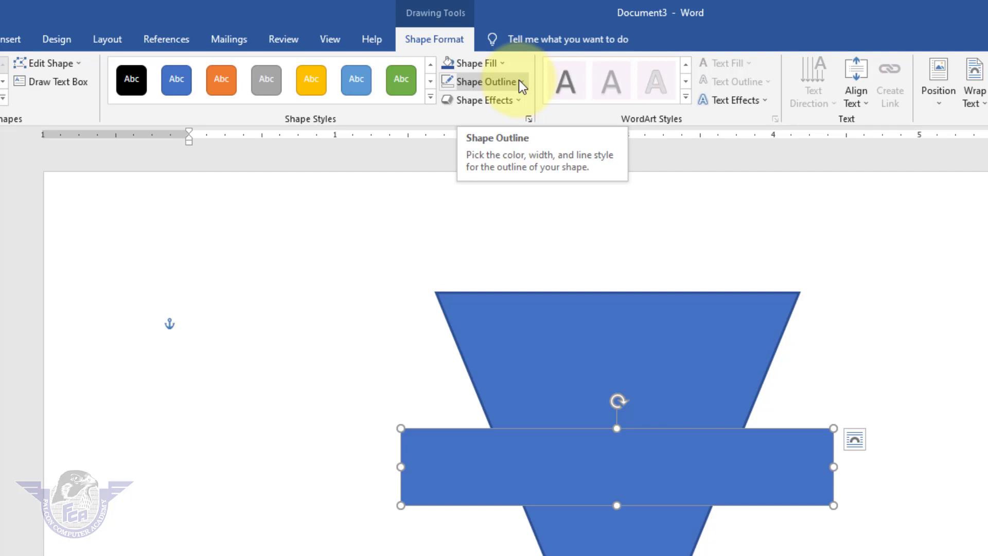
pyautogui.click(504, 63)
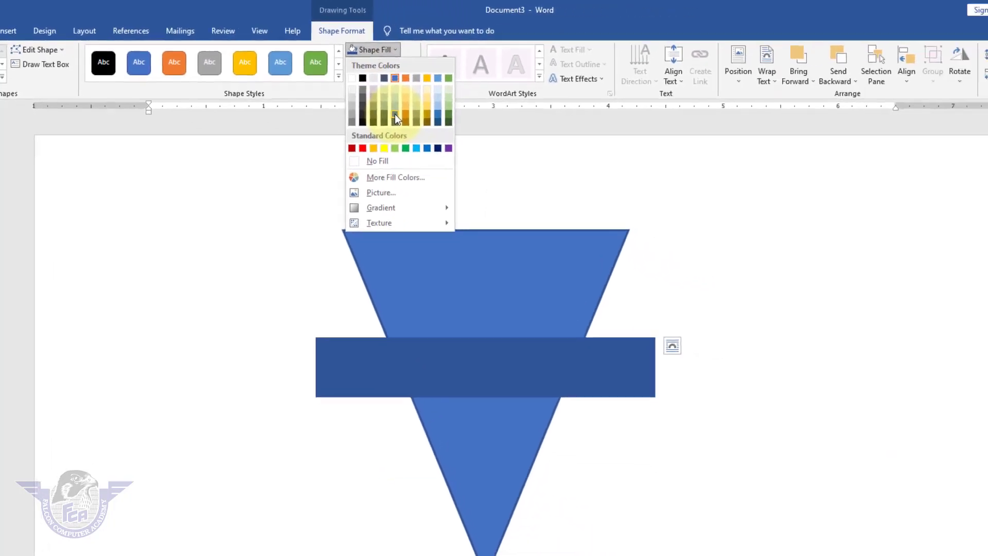
pyautogui.click(394, 115)
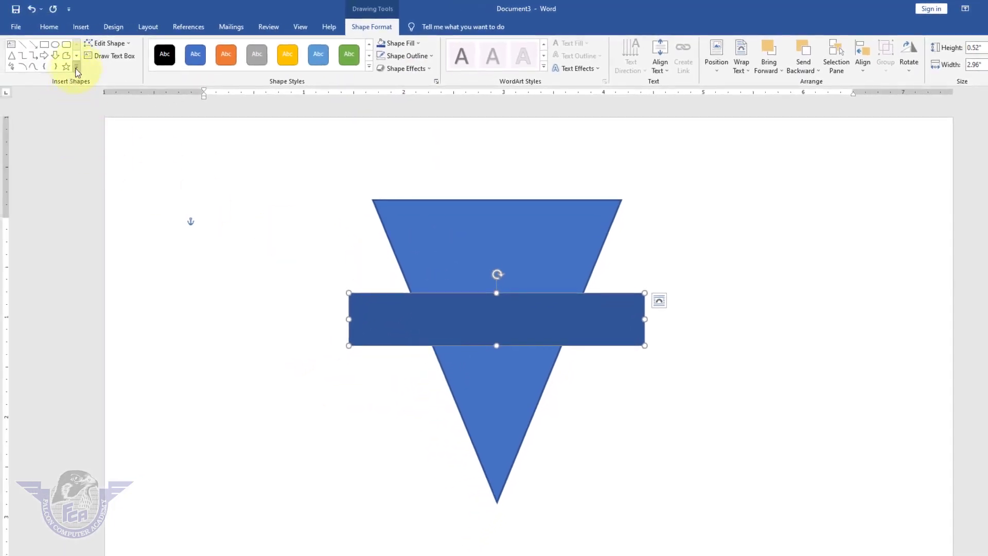
# Draw a small triangle about 0.73" high and 1.13" wide under the rectangle's left end and shift its apex toward the large triangle's edge
pyautogui.click(77, 67)
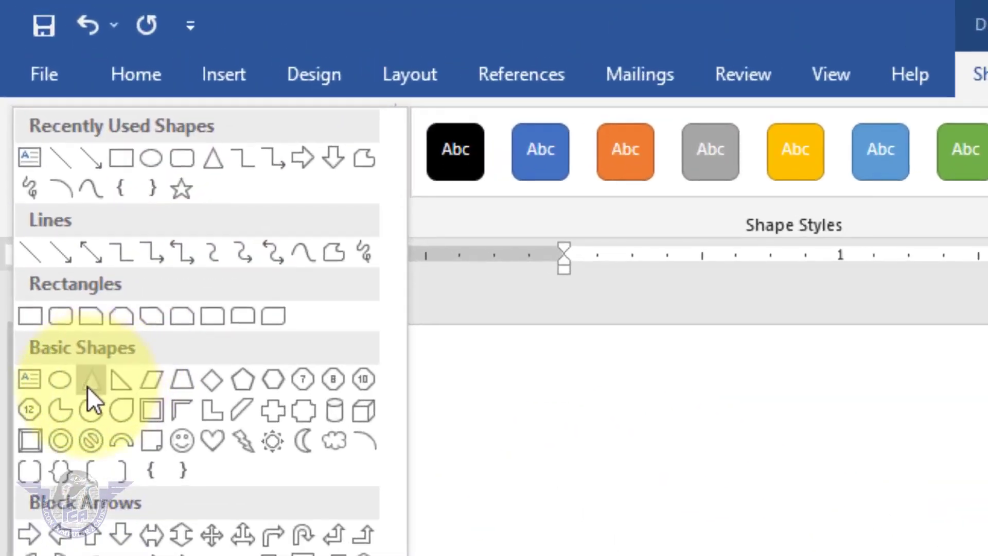
pyautogui.click(87, 386)
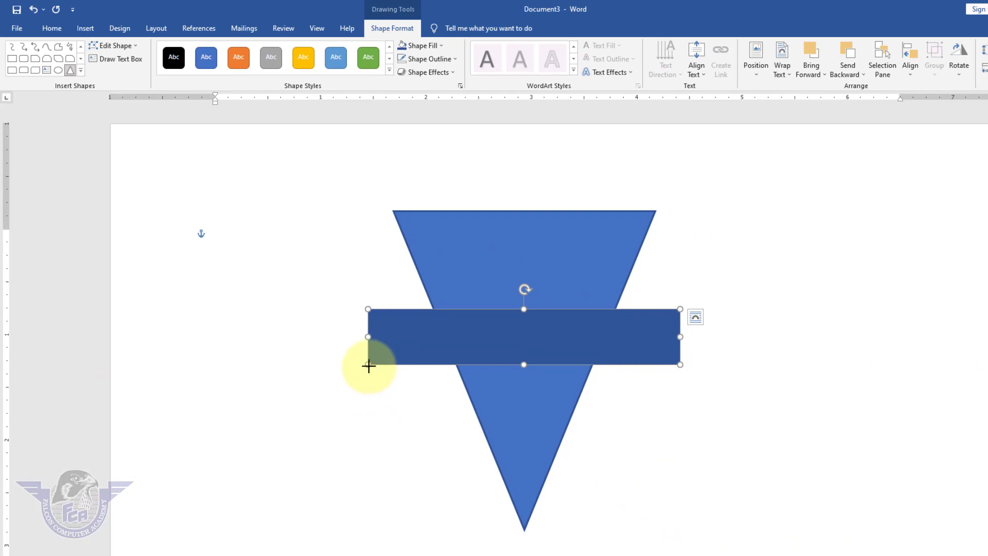
pyautogui.moveTo(368, 365); pyautogui.dragTo(488, 443)
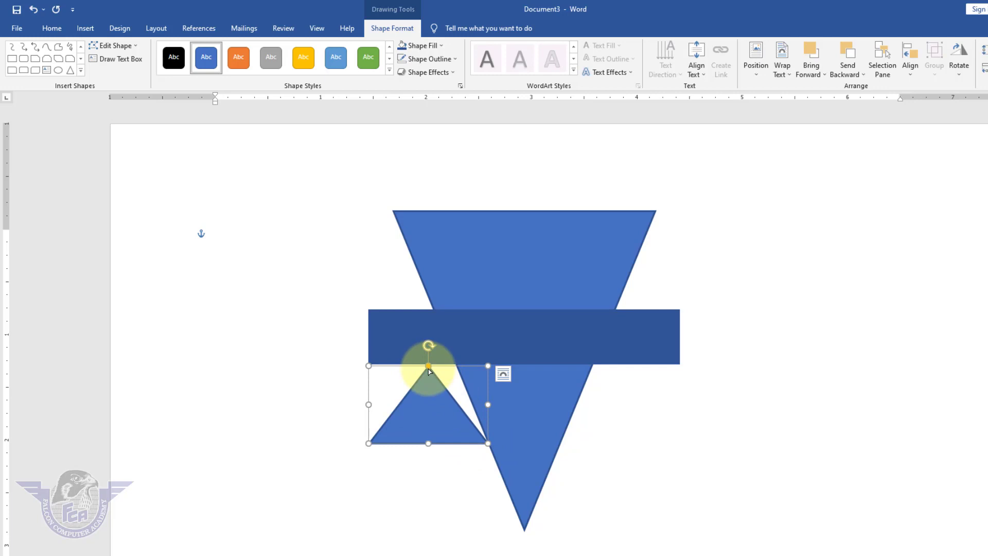
pyautogui.moveTo(429, 367); pyautogui.dragTo(453, 364)
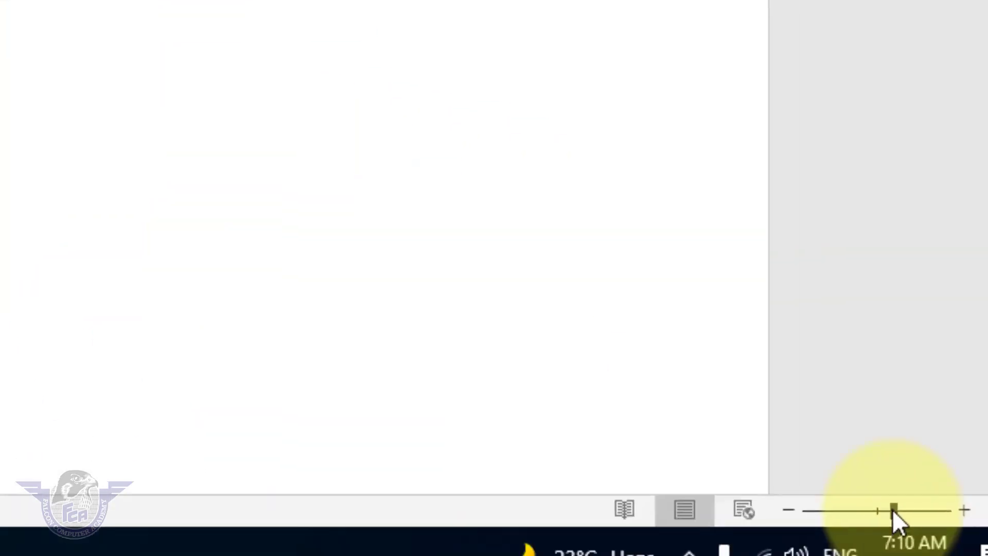
# Remove the small triangle's outline and adjust its apex so its right side meets the large triangle's left edge
pyautogui.moveTo(987, 555); pyautogui.dragTo(987, 555)
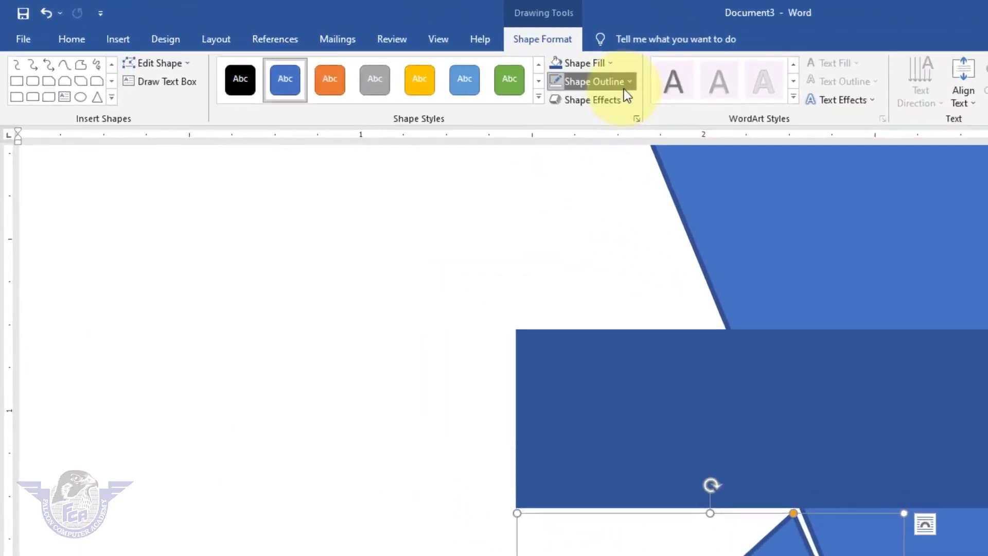
pyautogui.click(401, 53)
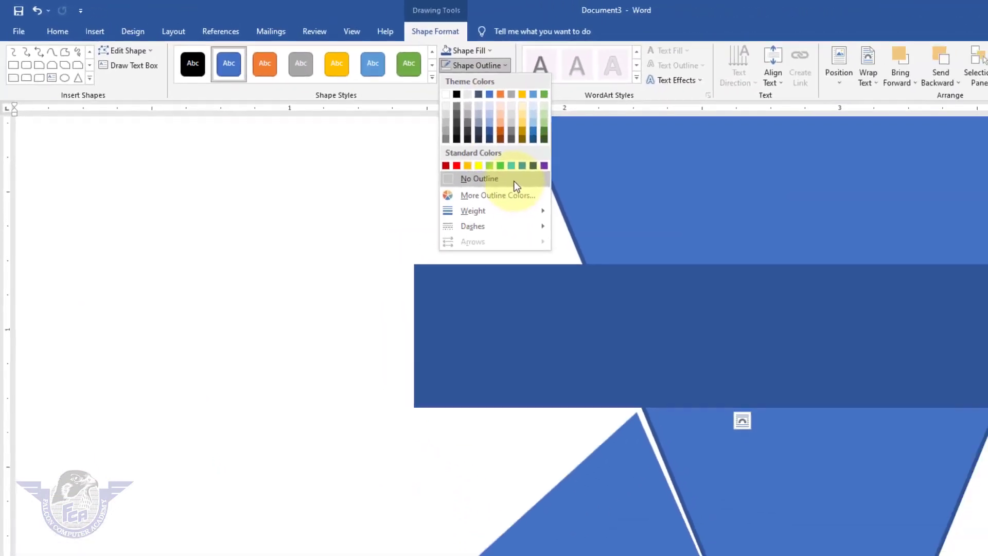
pyautogui.click(638, 232)
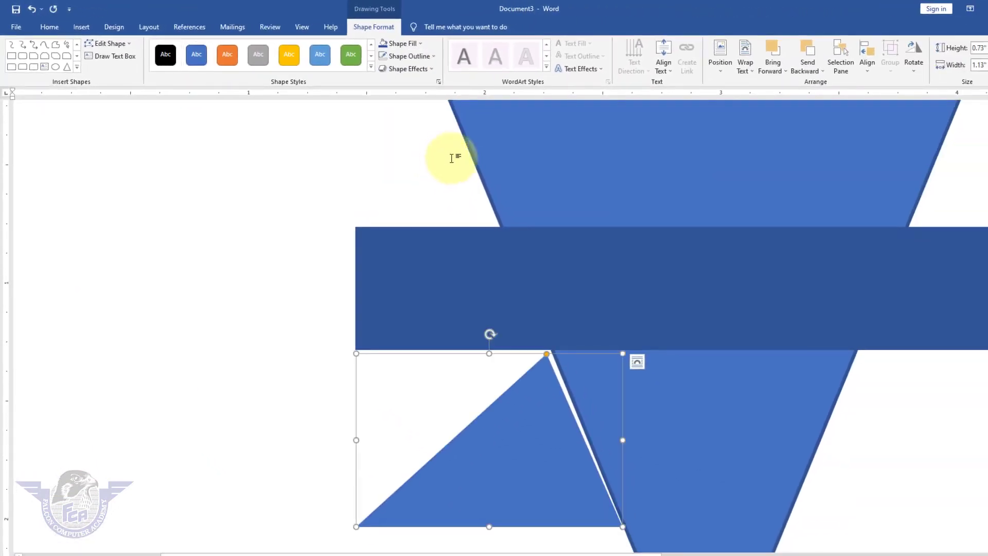
pyautogui.moveTo(547, 354); pyautogui.dragTo(555, 350)
pyautogui.moveTo(559, 347); pyautogui.dragTo(553, 348)
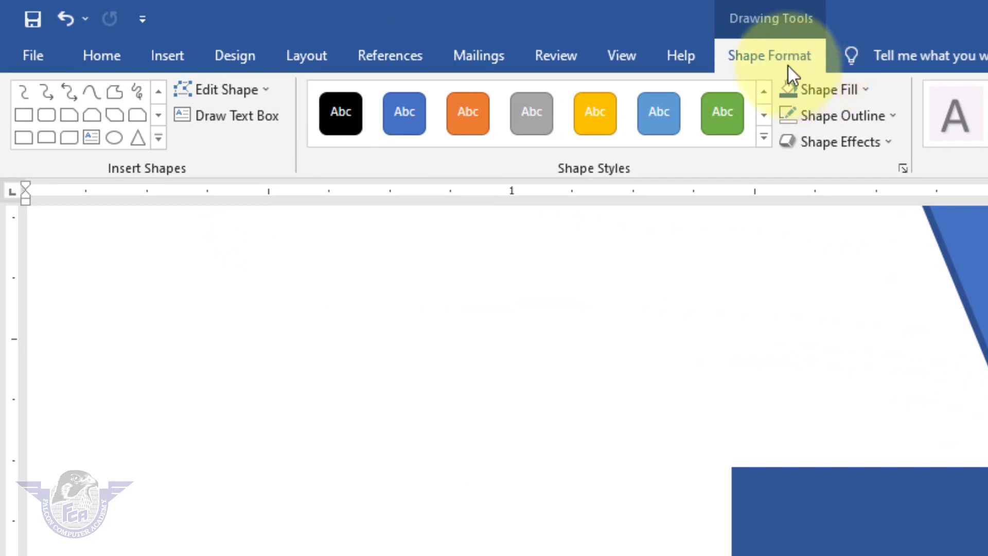
# Edit the small triangle's points, moving the apex to the rectangle's lower edge and the lower-left point to the rectangle's lower-left corner
pyautogui.click(258, 93)
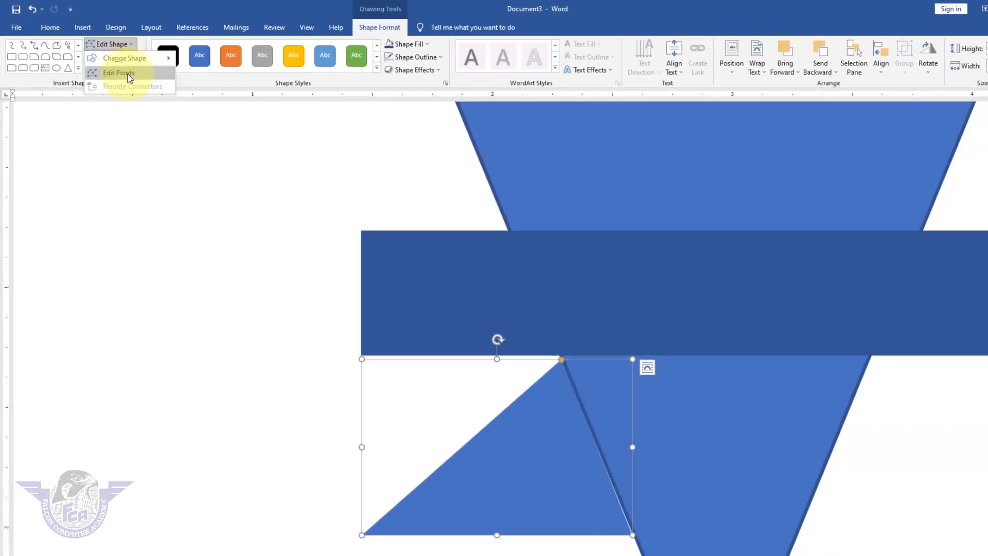
pyautogui.click(226, 134)
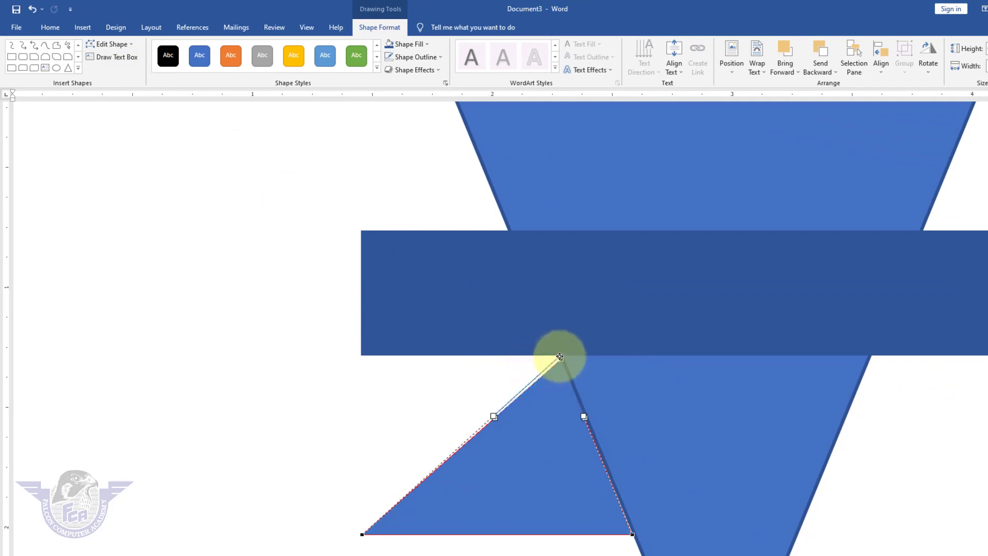
pyautogui.moveTo(560, 354); pyautogui.dragTo(560, 354)
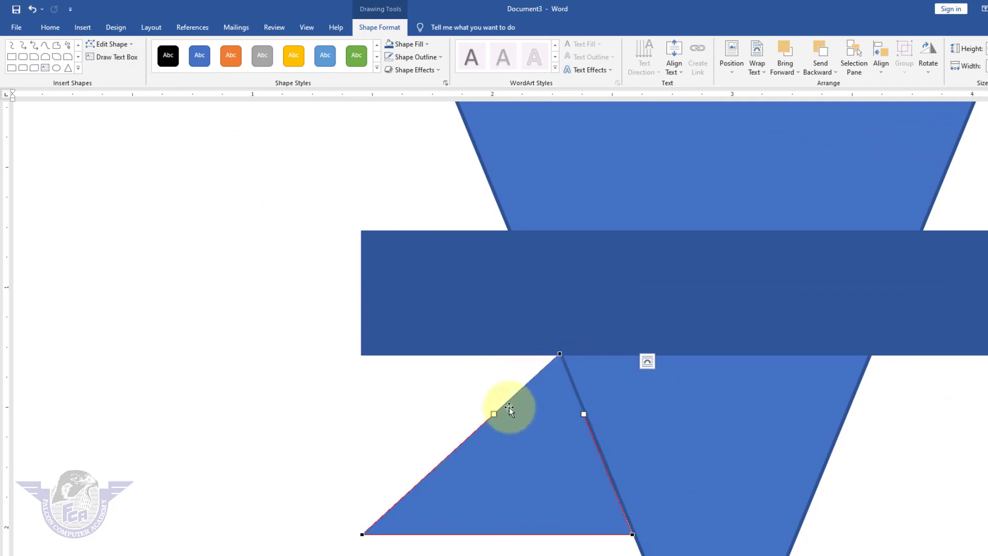
pyautogui.moveTo(363, 535); pyautogui.dragTo(358, 355)
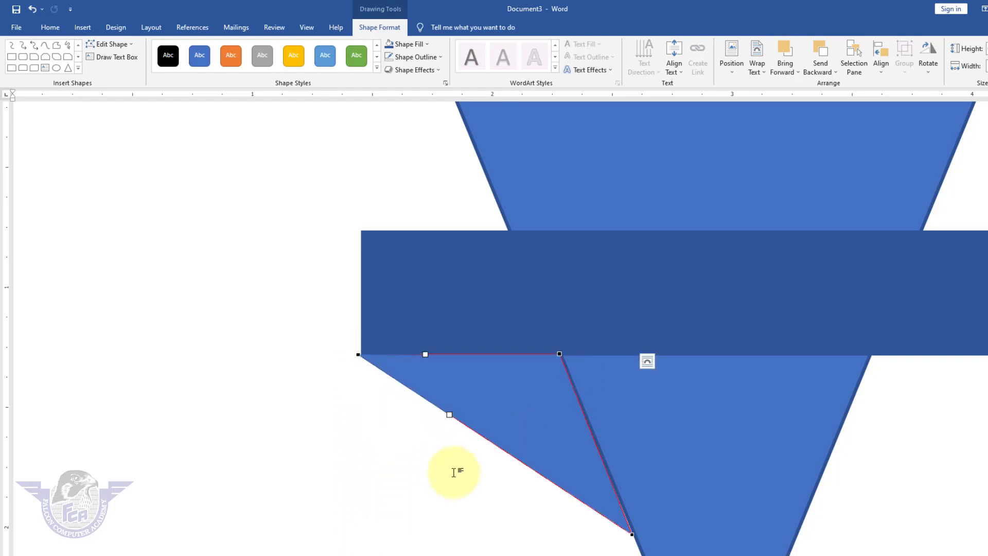
# Fill the small folded triangle with black and deselect it
pyautogui.click(427, 45)
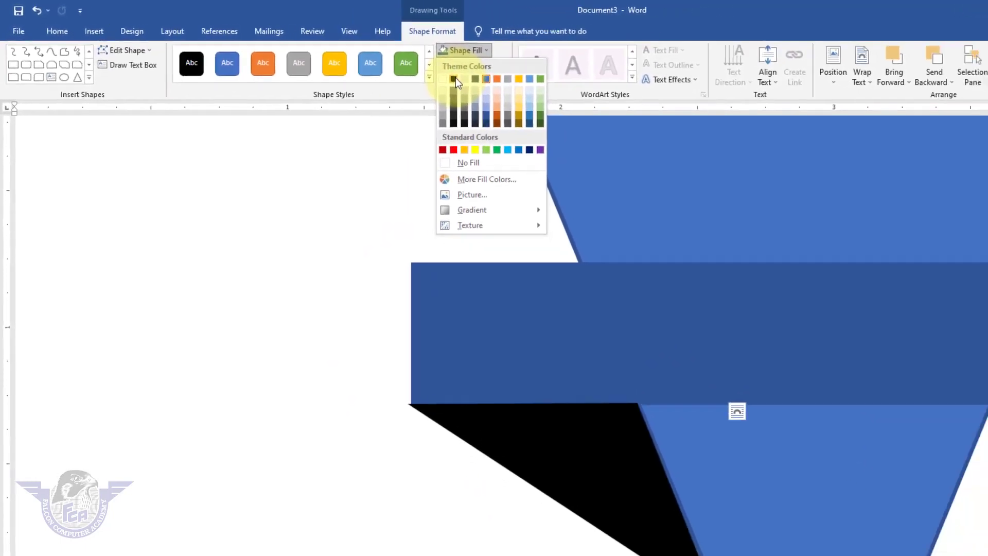
pyautogui.click(402, 71)
pyautogui.click(261, 253)
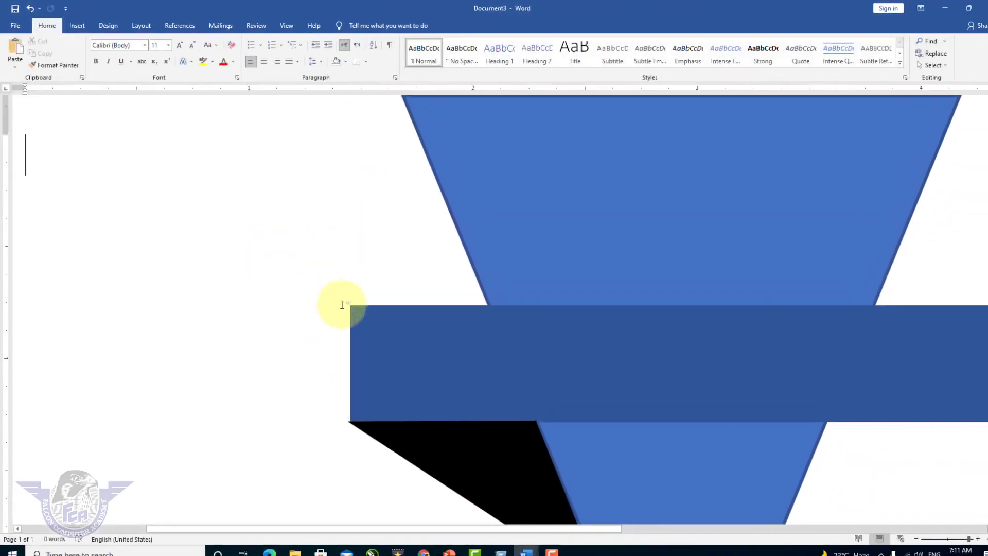
# Edit the black triangle's points, nudging its upper-left point onto the rectangle's lower-left corner, and deselect it
pyautogui.click(361, 431)
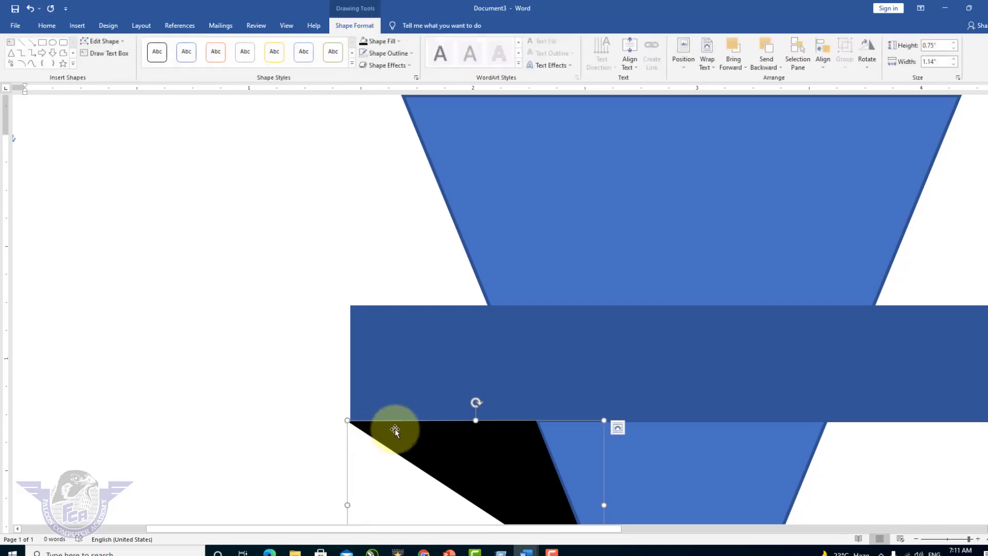
pyautogui.scroll(5, 417, 458)
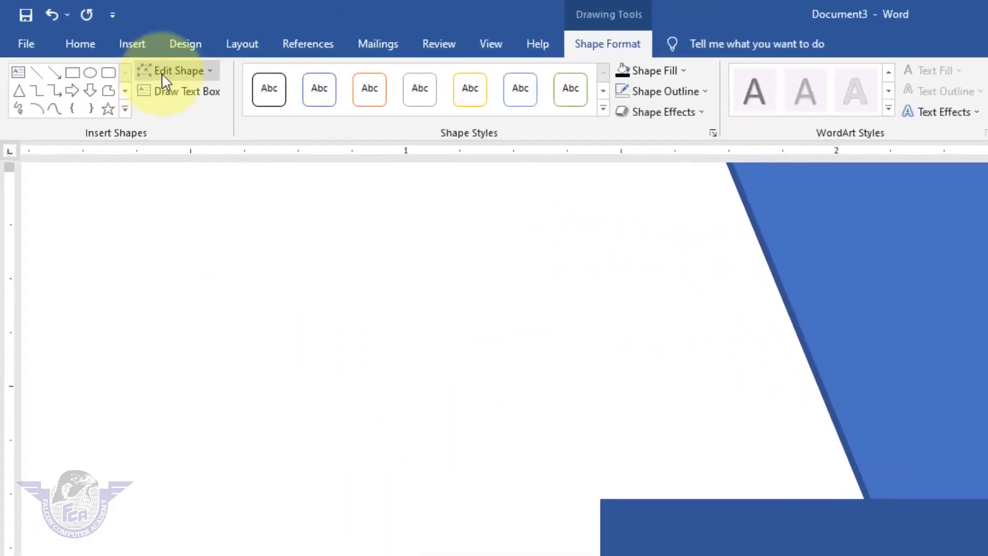
pyautogui.click(96, 43)
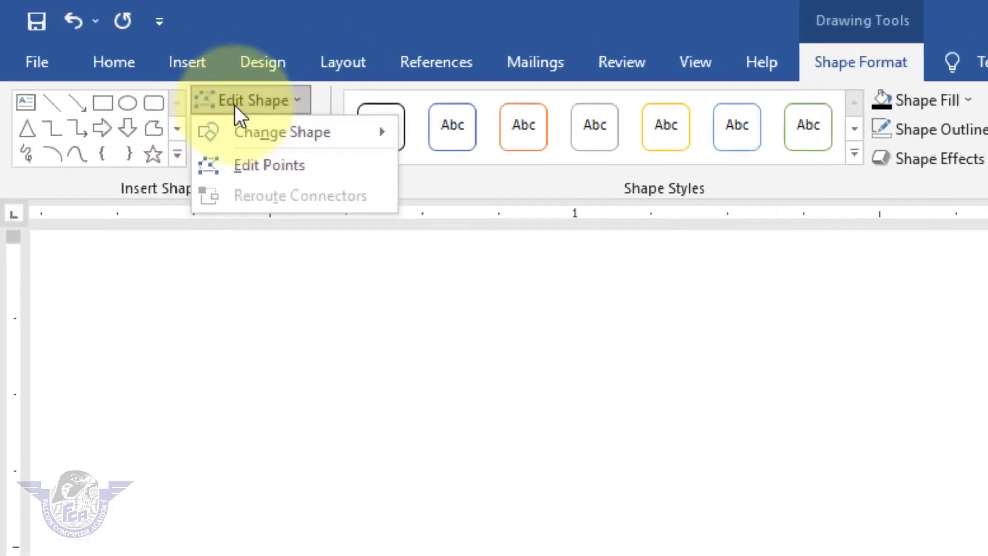
pyautogui.click(260, 165)
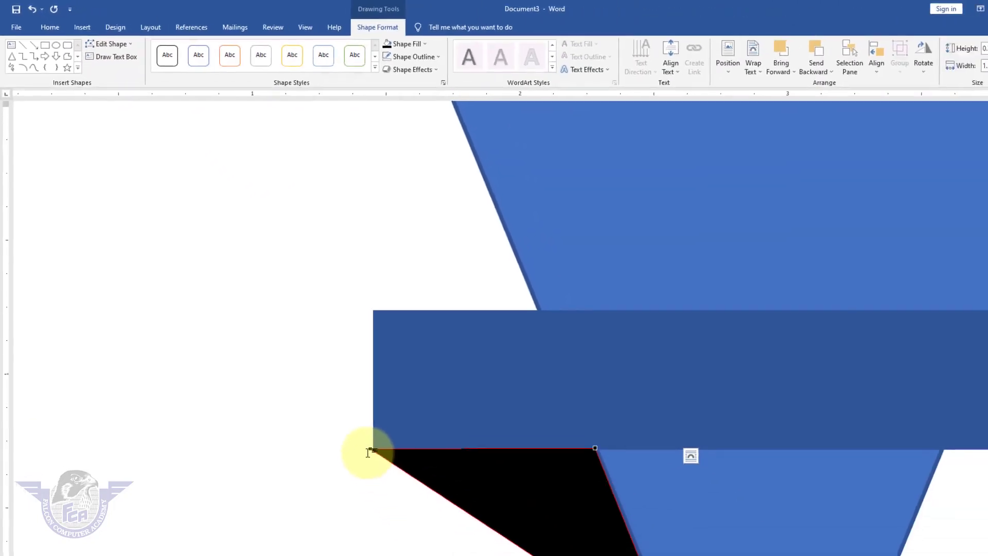
pyautogui.click(367, 474)
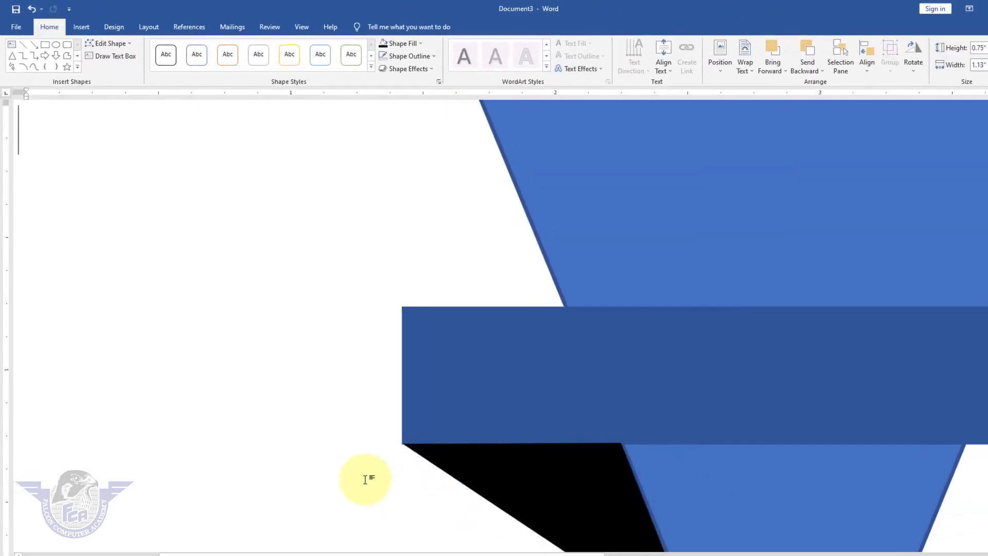
pyautogui.keyDown('ctrl'); pyautogui.scroll(-2, 467, 465); pyautogui.keyUp('ctrl')
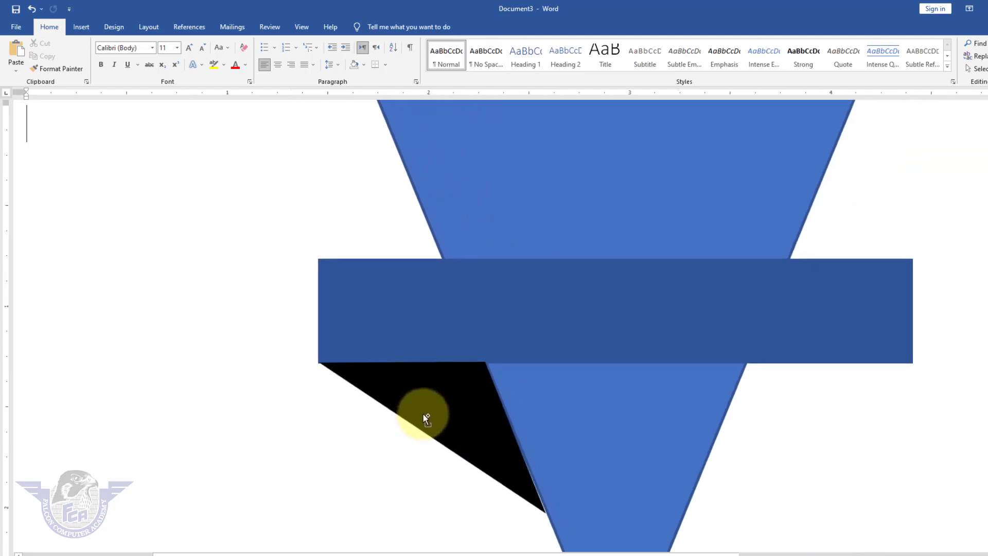
# Edit the black triangle's points again, moving its lower tip onto the large triangle's left edge, and deselect it
pyautogui.click(421, 415)
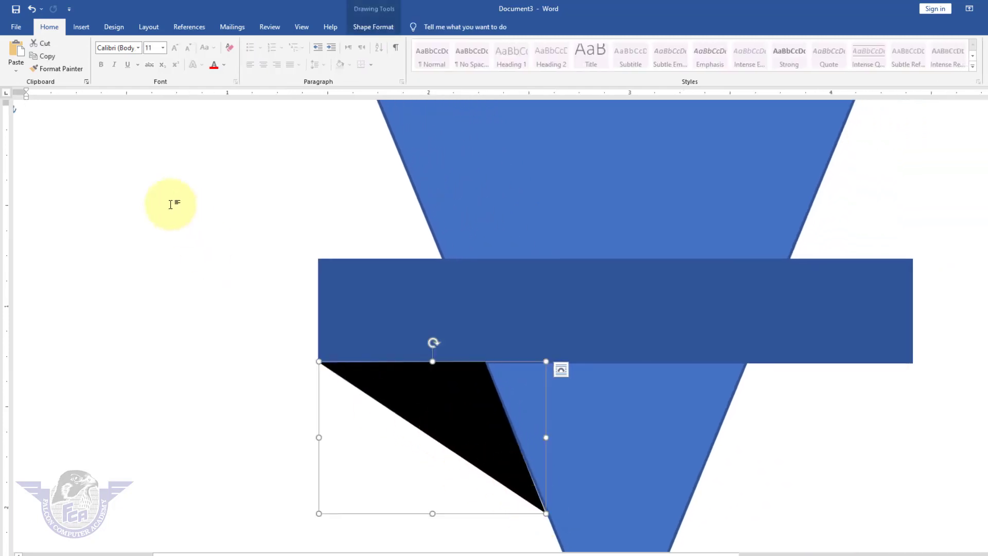
pyautogui.click(374, 29)
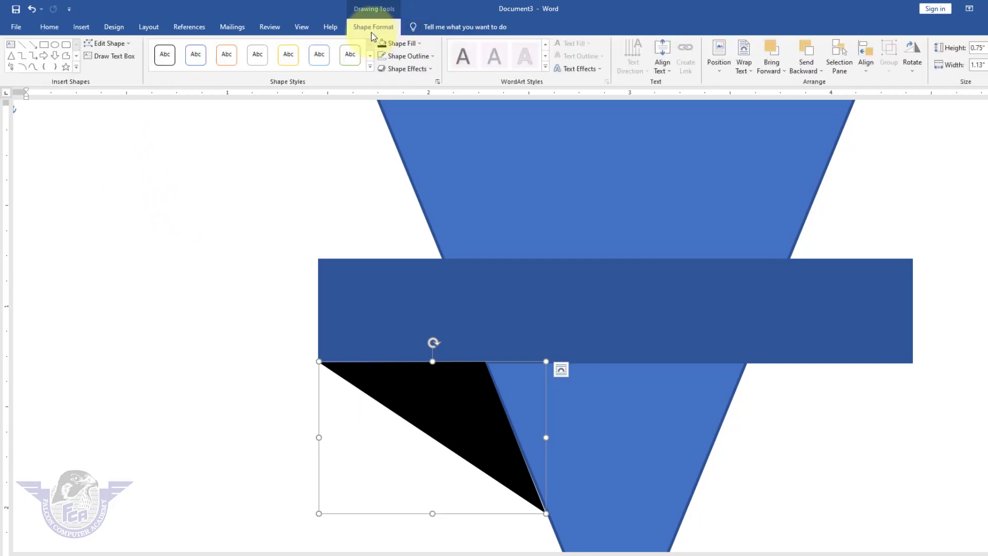
pyautogui.click(114, 46)
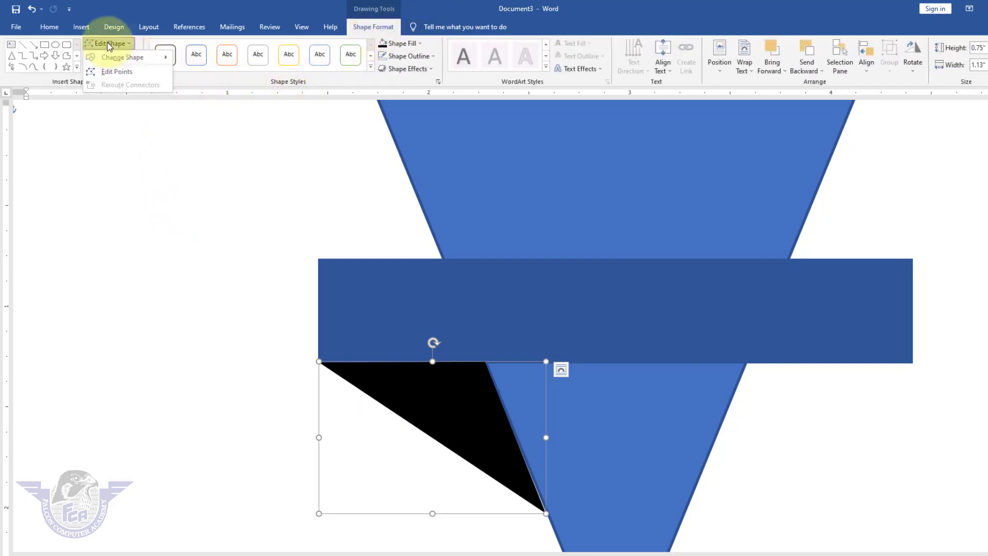
pyautogui.click(113, 69)
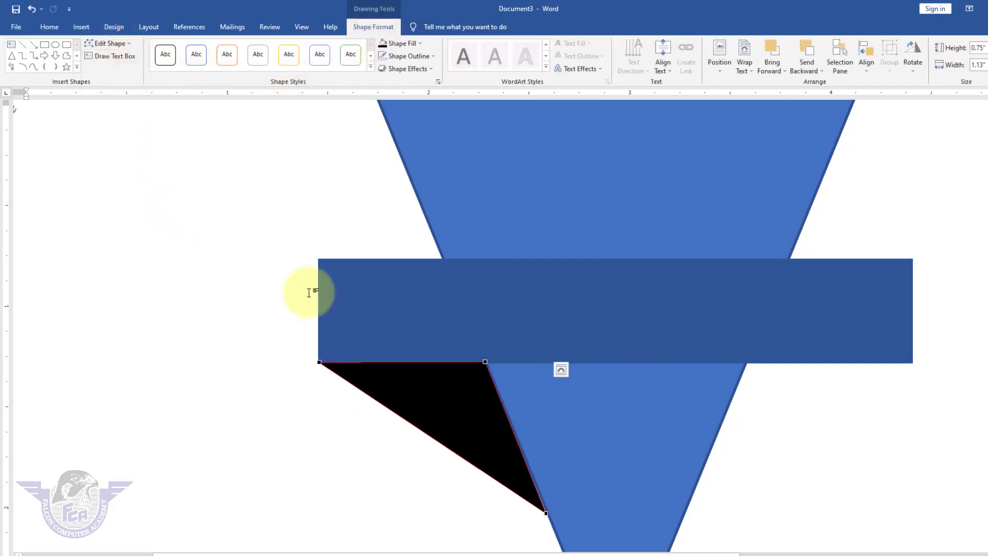
pyautogui.click(548, 513)
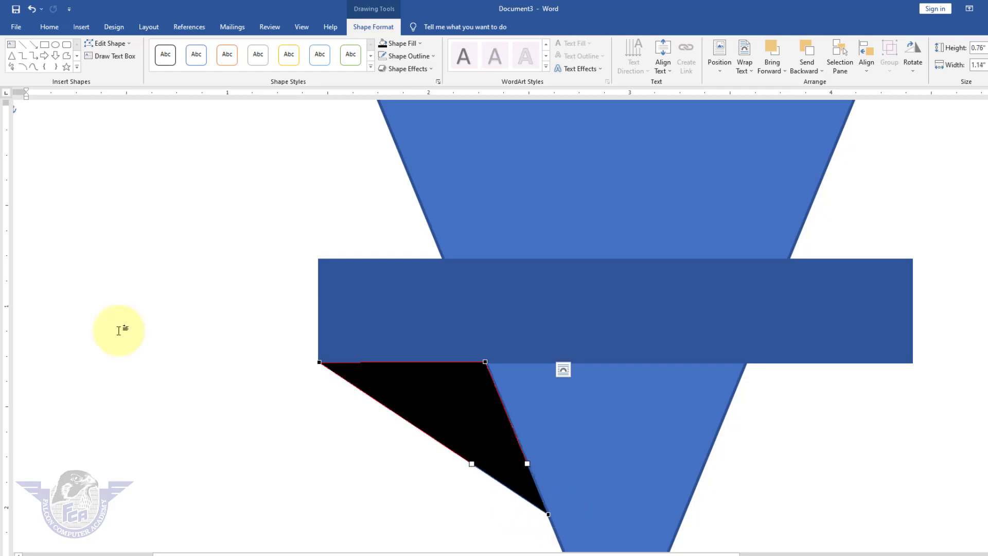
pyautogui.click(296, 218)
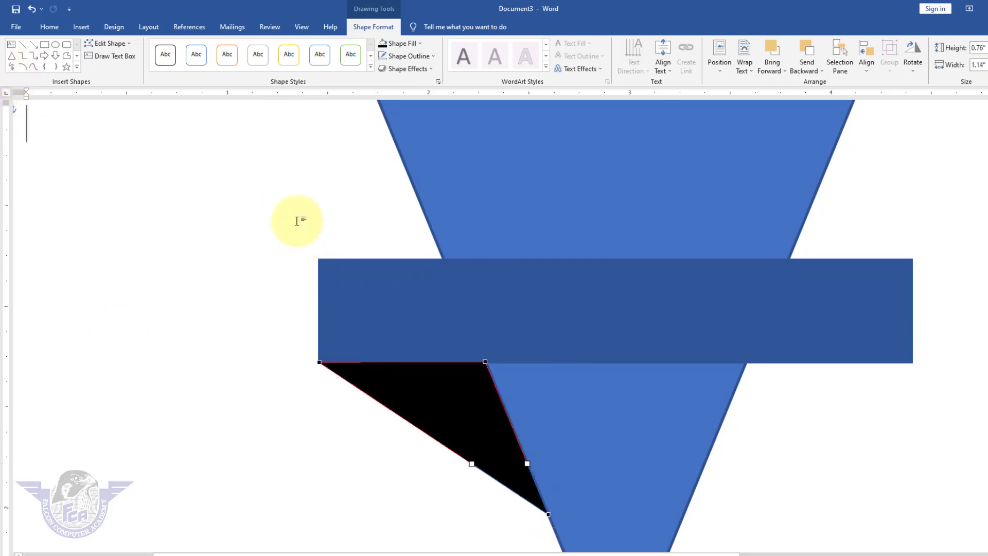
# Duplicate the black triangle horizontally so the copy sits under the blue rectangle's right end
pyautogui.click(421, 400)
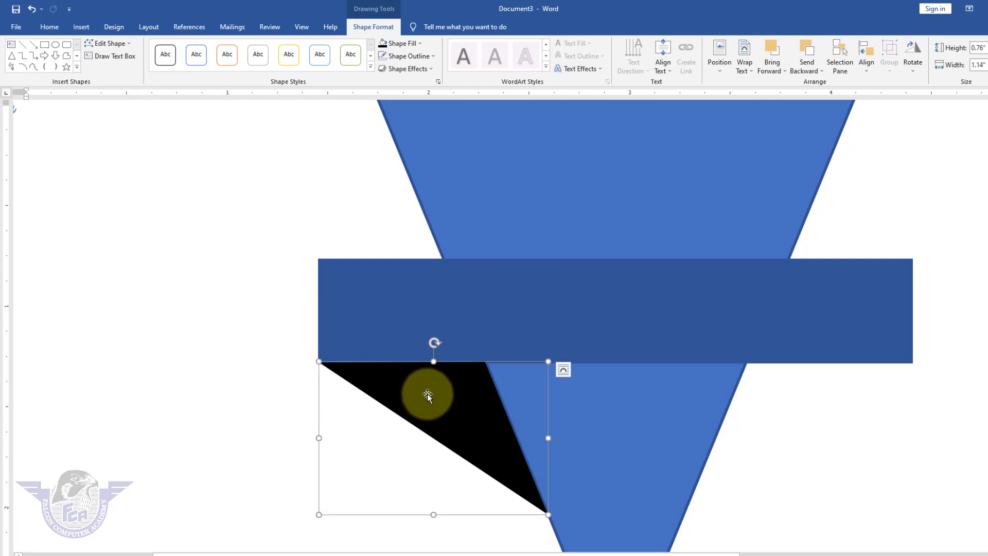
pyautogui.press('ctrl')
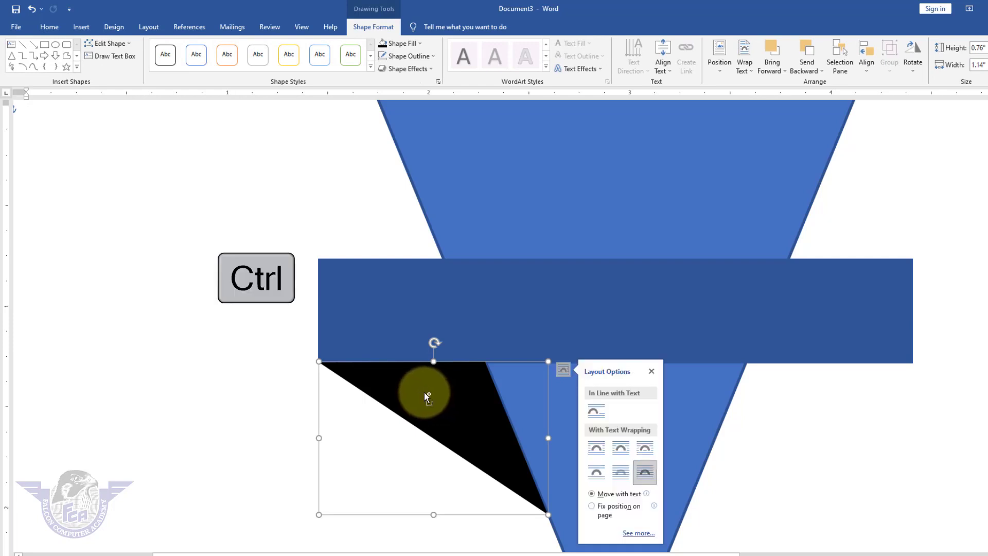
pyautogui.moveTo(424, 392); pyautogui.dragTo(851, 392)
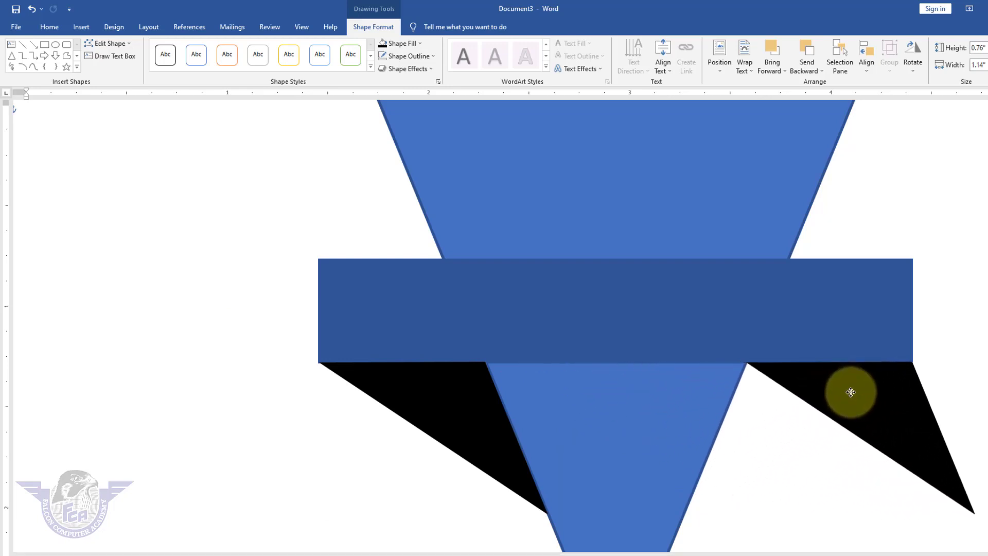
pyautogui.moveTo(851, 392); pyautogui.dragTo(851, 393)
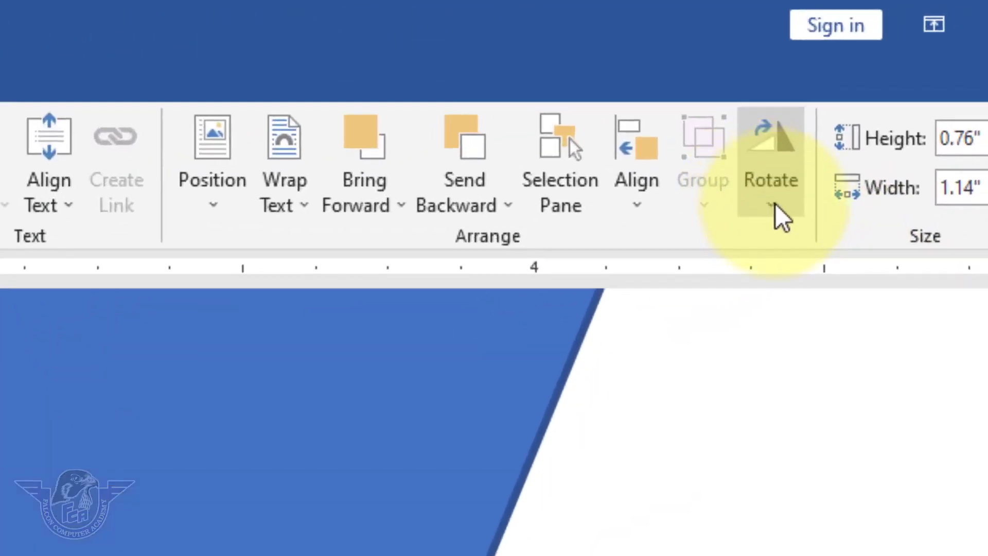
# Flip the copied black triangle horizontally and fit it between the rectangle's lower-right corner and the large triangle's right edge
pyautogui.click(904, 81)
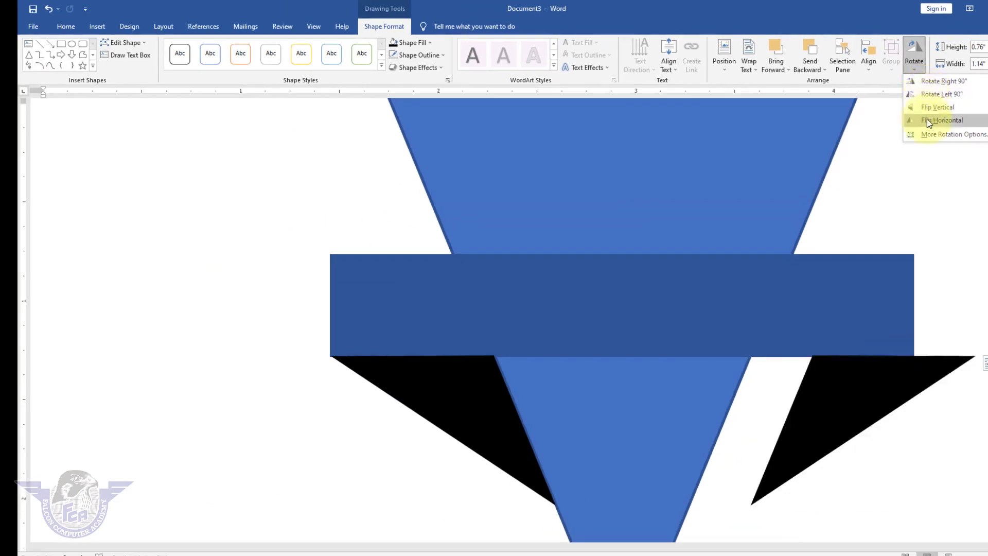
pyautogui.click(928, 121)
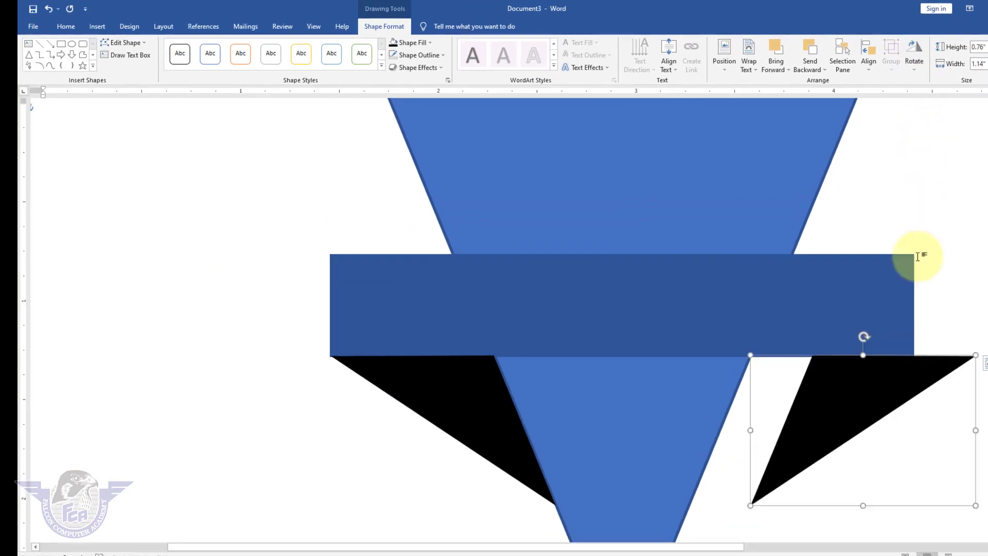
pyautogui.moveTo(879, 397); pyautogui.dragTo(834, 393)
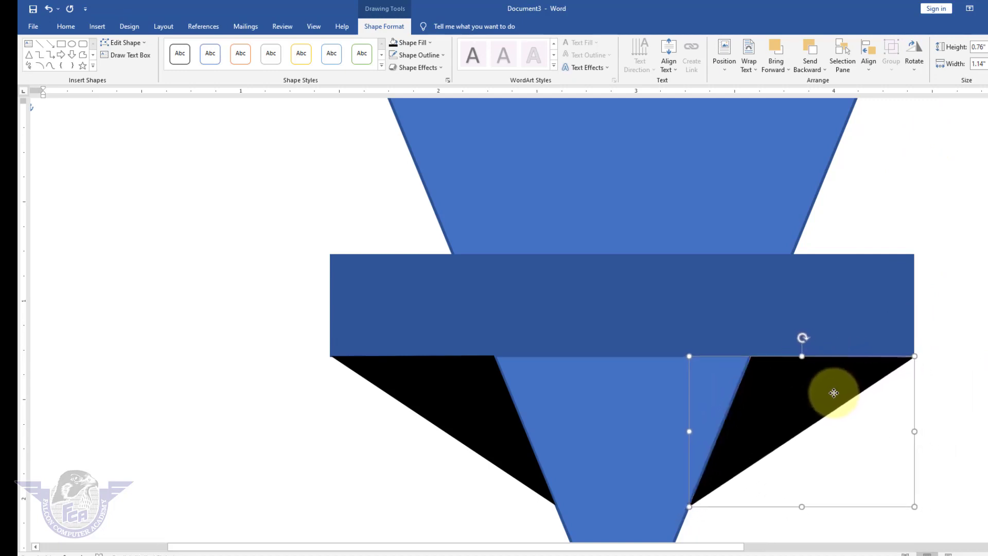
pyautogui.click(935, 212)
pyautogui.keyDown('ctrl'); pyautogui.scroll(-3, 894, 279); pyautogui.keyUp('ctrl')
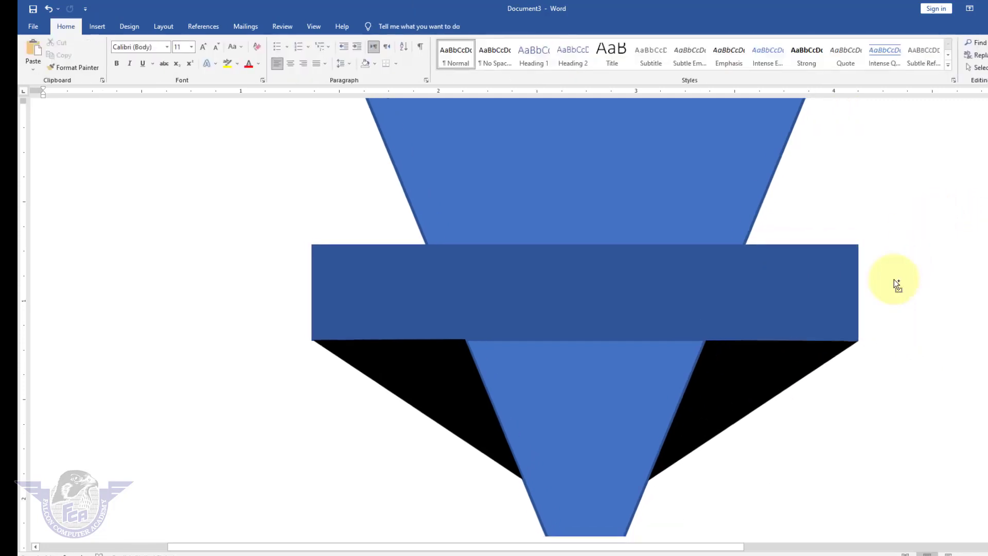
pyautogui.keyDown('ctrl'); pyautogui.scroll(-1, 894, 278); pyautogui.keyUp('ctrl')
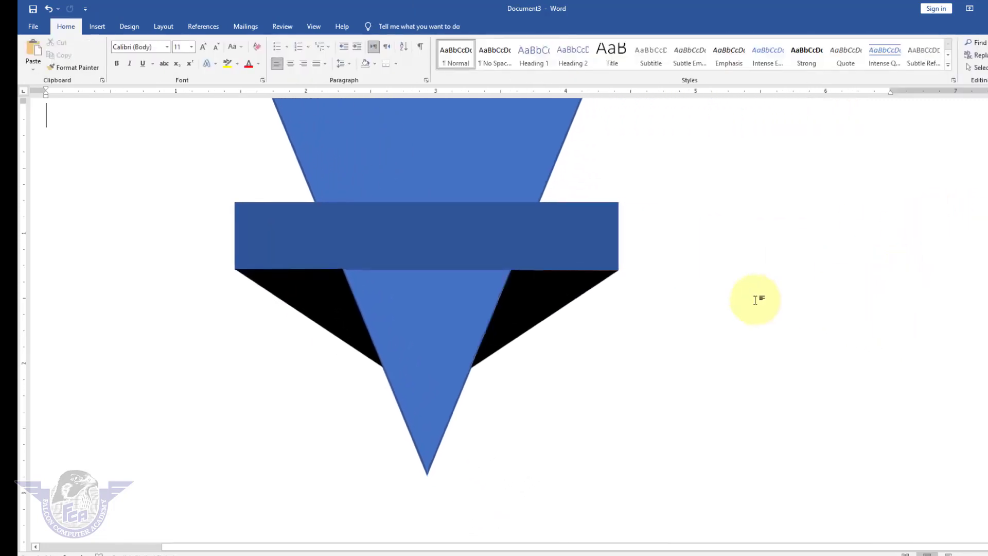
pyautogui.keyDown('ctrl'); pyautogui.scroll(4, 844, 298); pyautogui.keyUp('ctrl')
pyautogui.keyDown('ctrl'); pyautogui.scroll(-3, 868, 324); pyautogui.keyUp('ctrl')
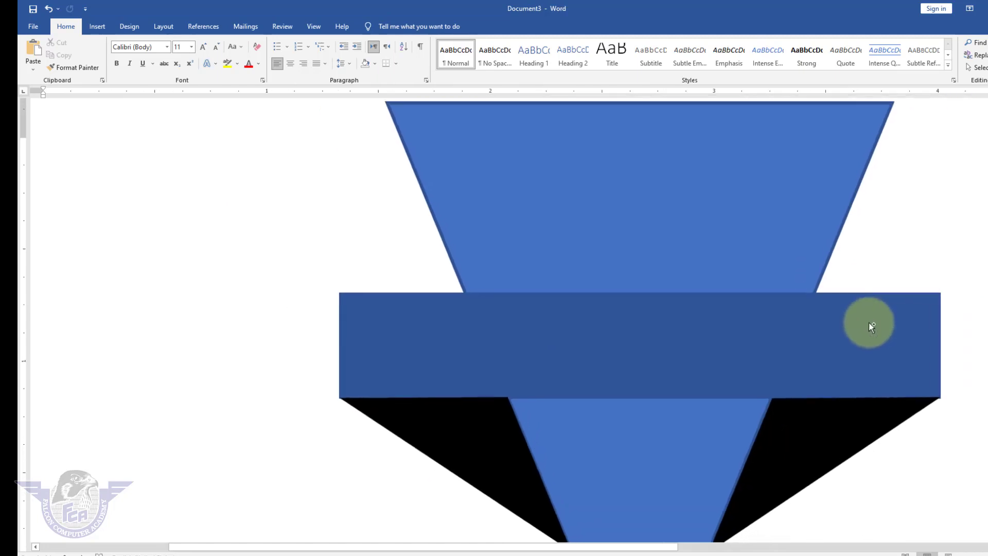
pyautogui.keyDown('ctrl'); pyautogui.scroll(-3, 869, 318); pyautogui.keyUp('ctrl')
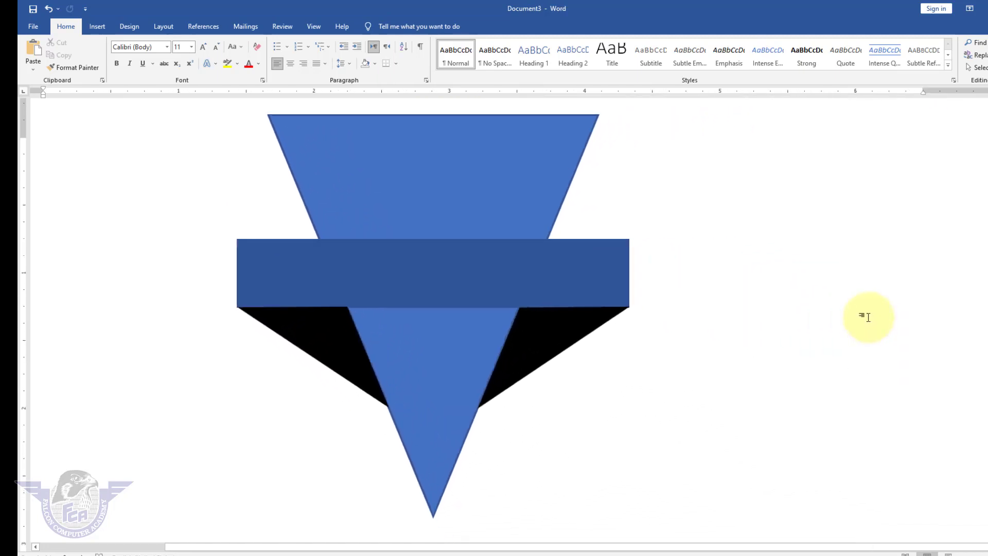
# Apply the second bevel preset of the third row to the large blue triangle and deselect it
pyautogui.click(439, 184)
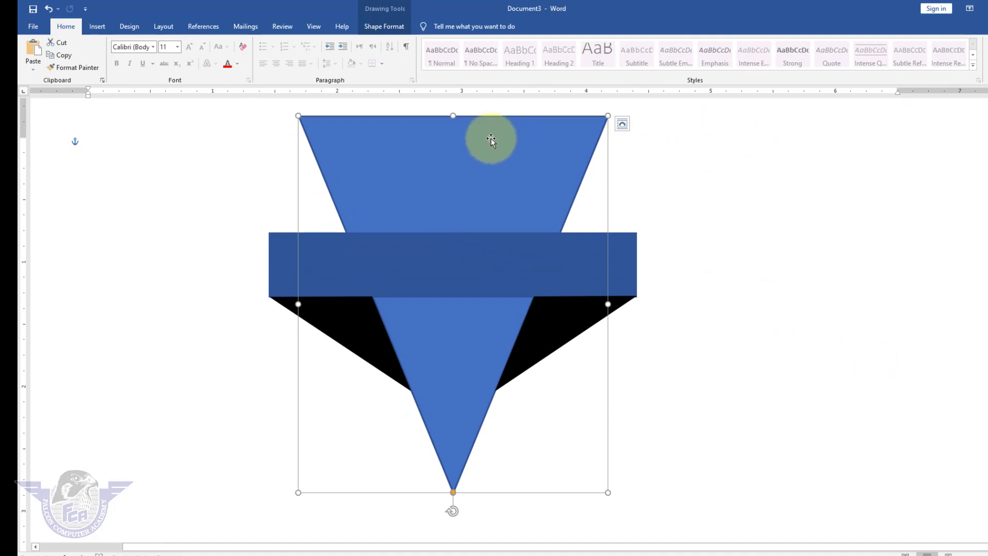
pyautogui.click(390, 28)
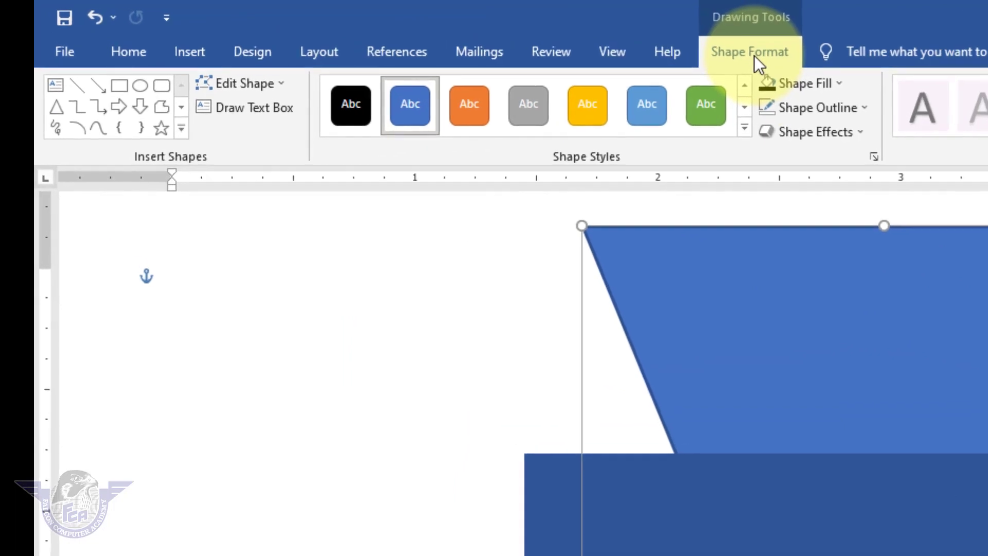
pyautogui.click(855, 138)
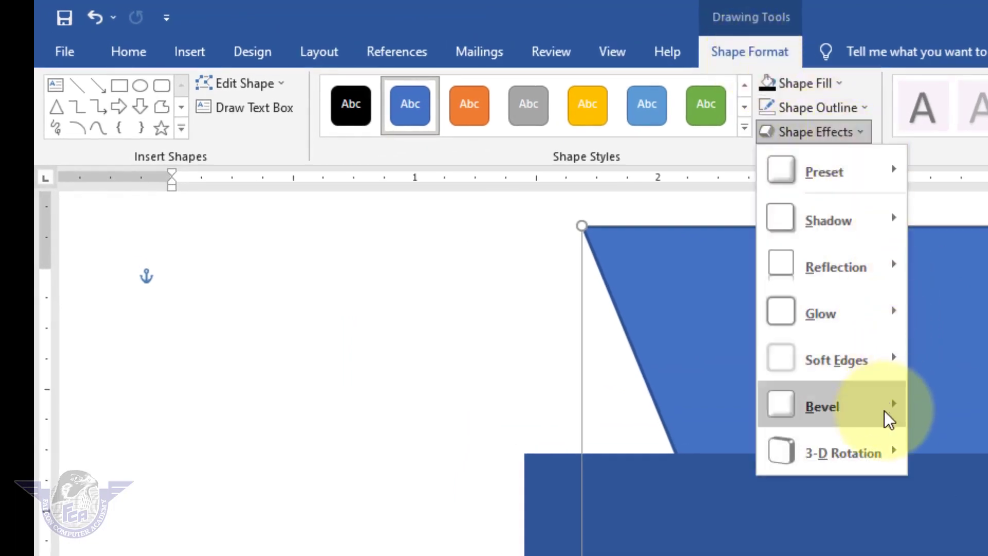
pyautogui.moveTo(885, 409)
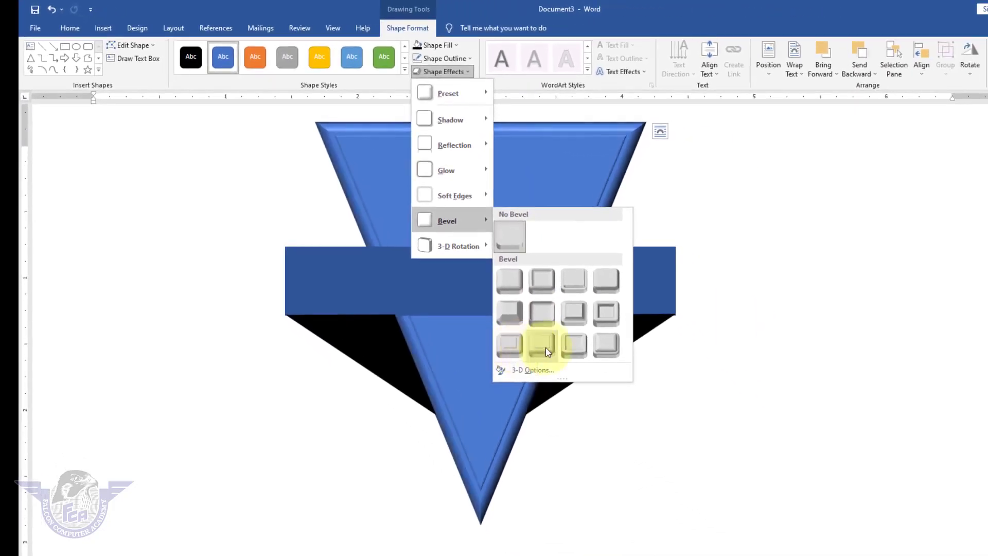
pyautogui.click(547, 351)
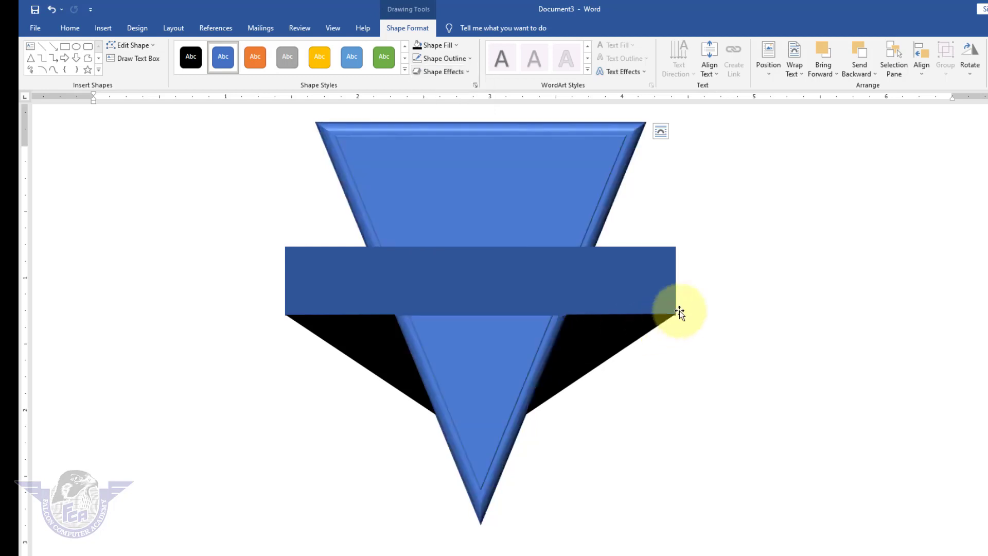
pyautogui.click(726, 241)
# Give the blue banner rectangle a white outline
pyautogui.click(659, 293)
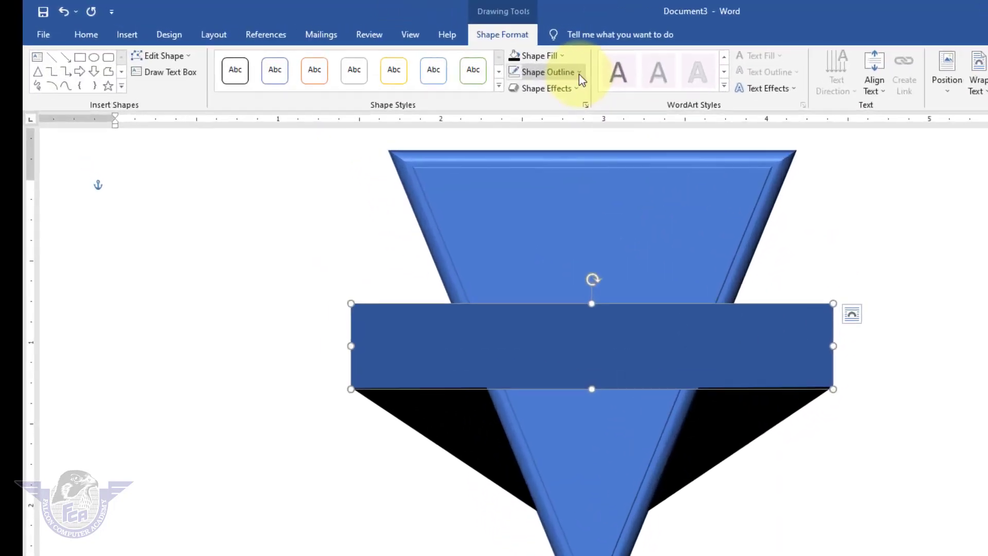
pyautogui.click(446, 58)
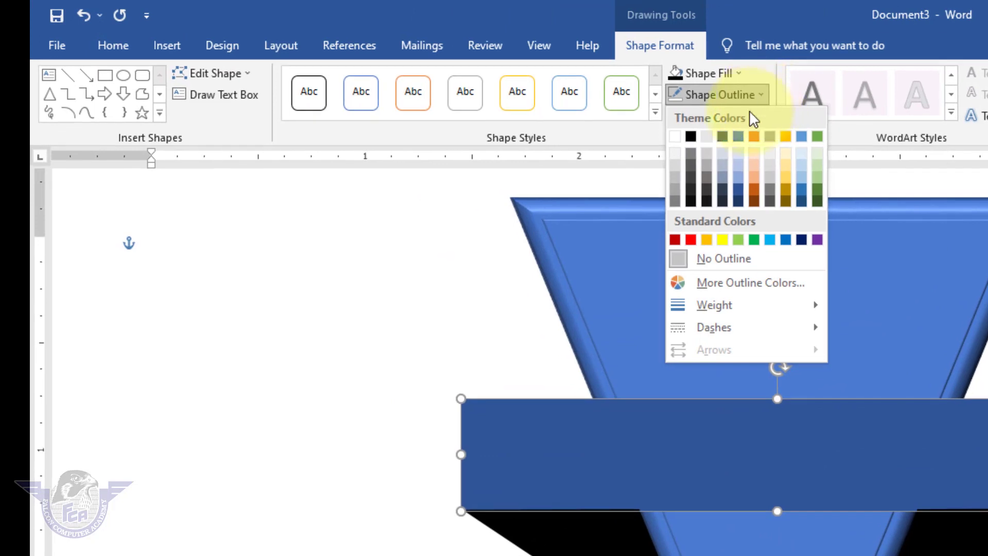
pyautogui.click(675, 137)
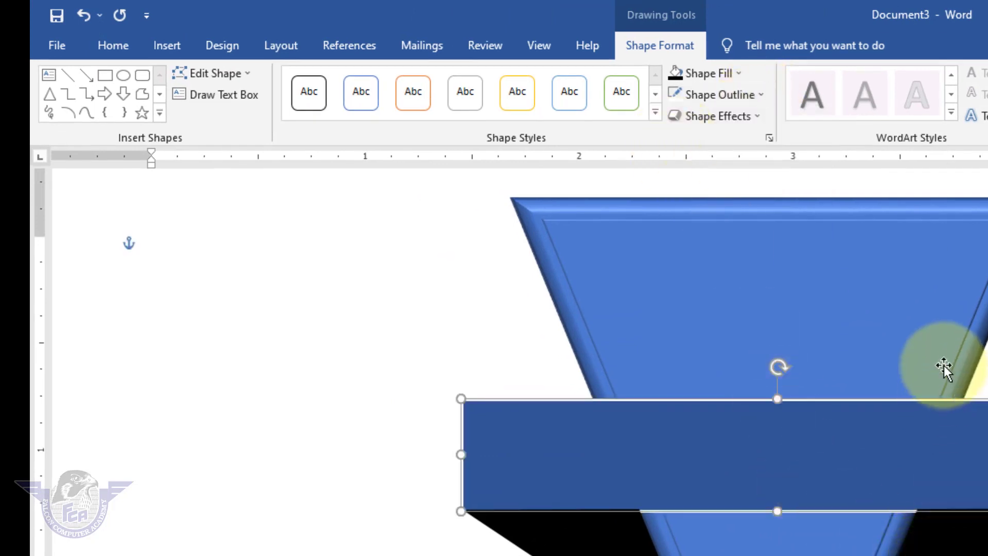
# Set the large bevelled triangle's outline to white and deselect it
pyautogui.click(954, 310)
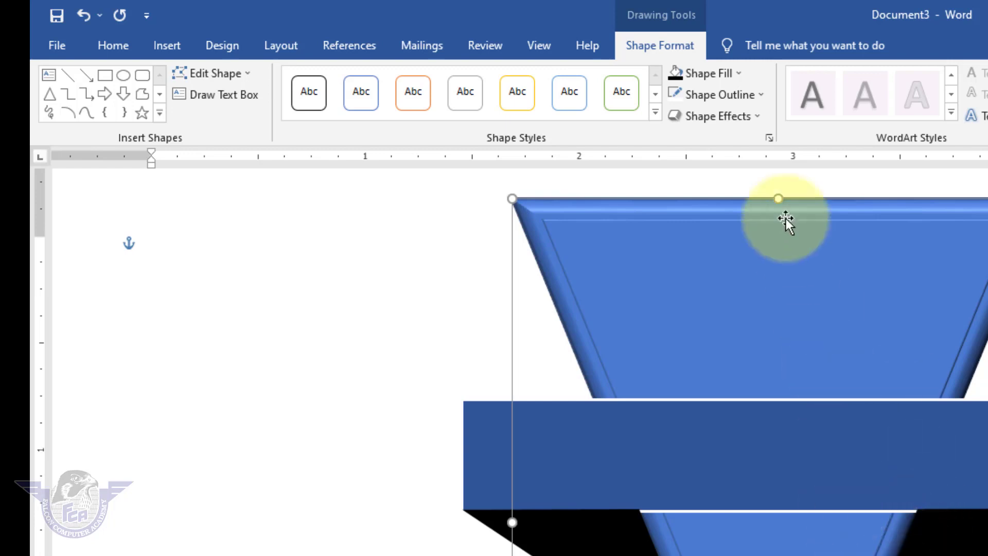
pyautogui.click(749, 95)
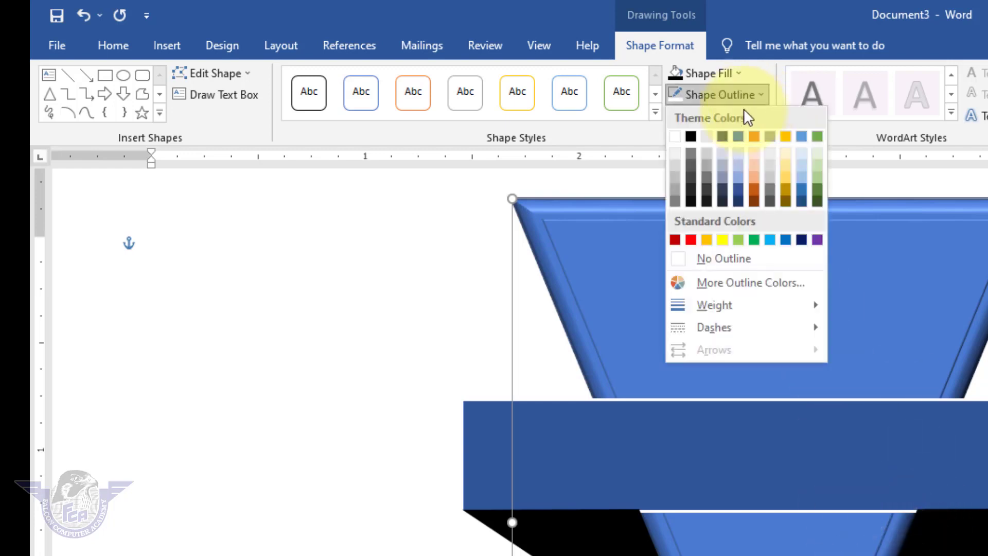
pyautogui.click(671, 139)
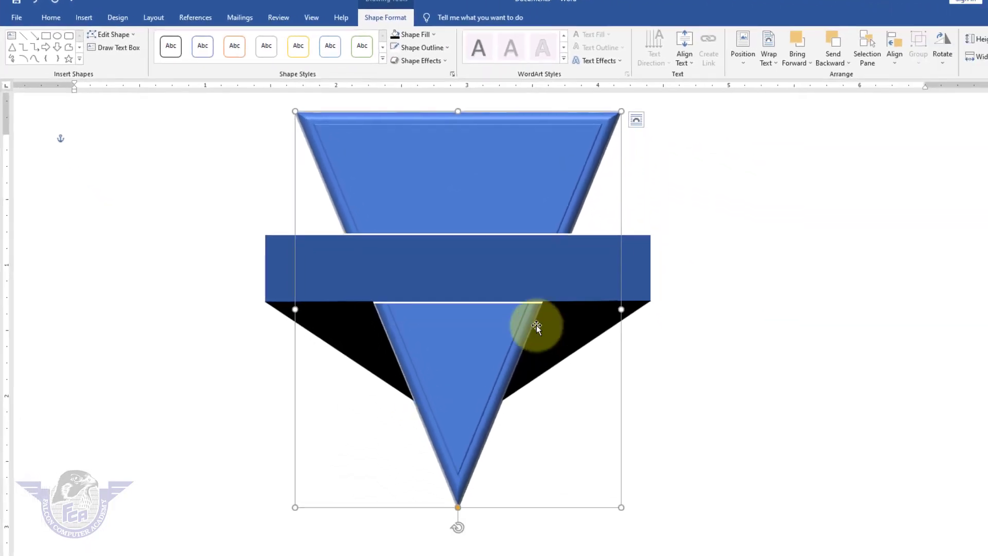
pyautogui.click(712, 399)
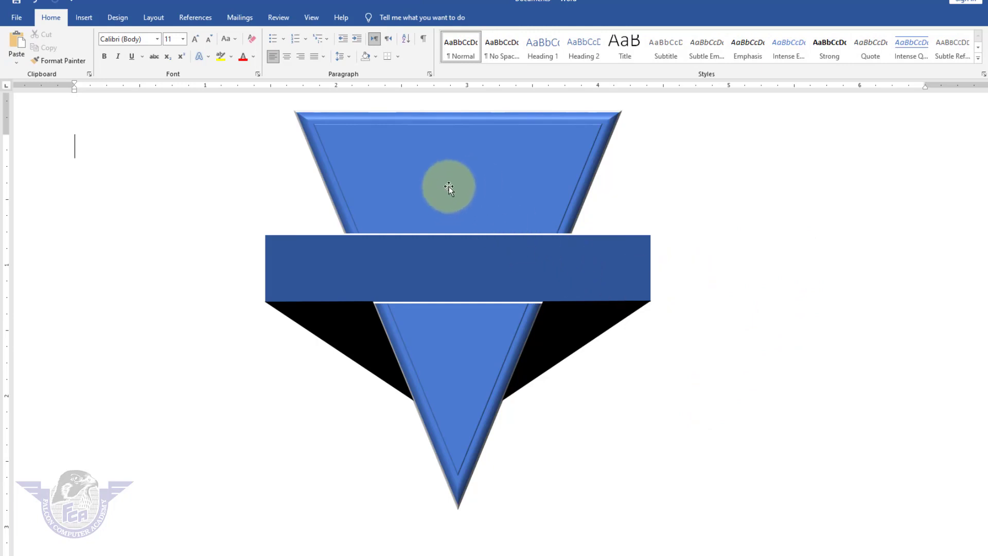
# Insert white WordArt with an orange outline and shadow reading "FCA" and place it in the large triangle above the banner
pyautogui.click(84, 18)
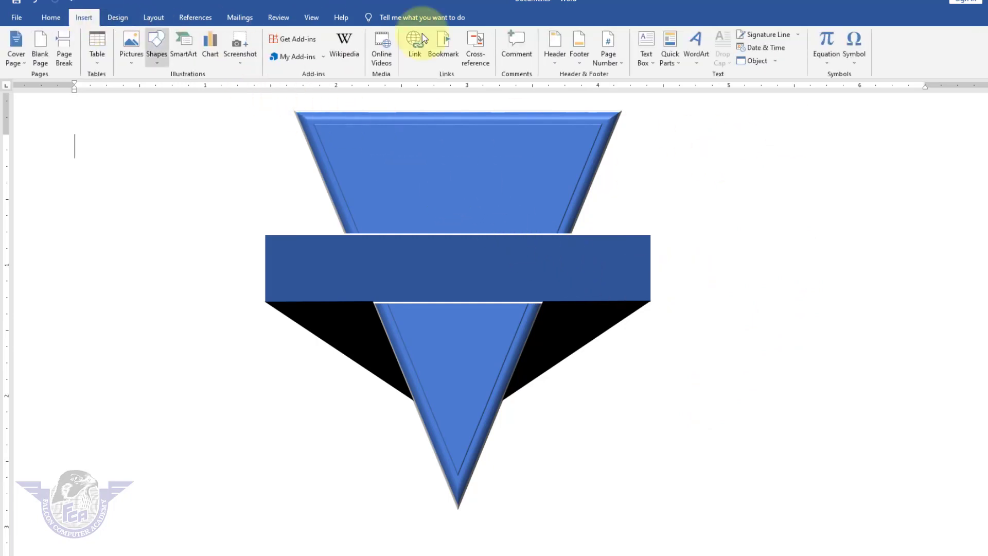
pyautogui.click(698, 62)
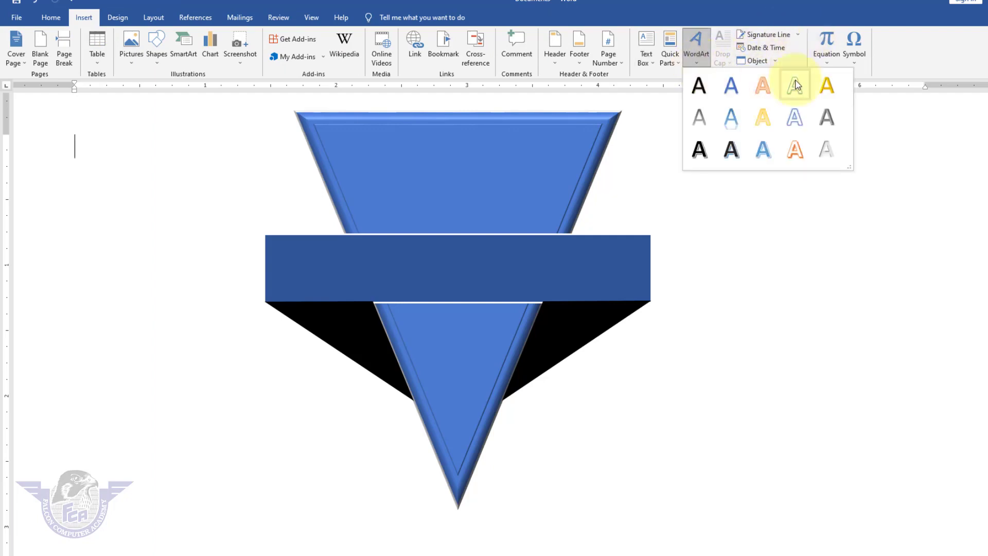
pyautogui.click(795, 150)
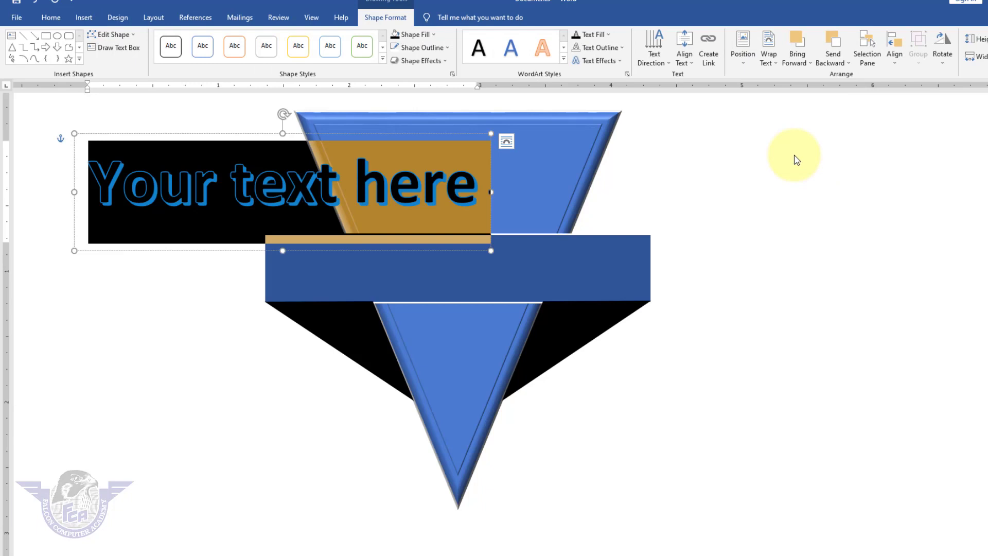
pyautogui.write('FCA')
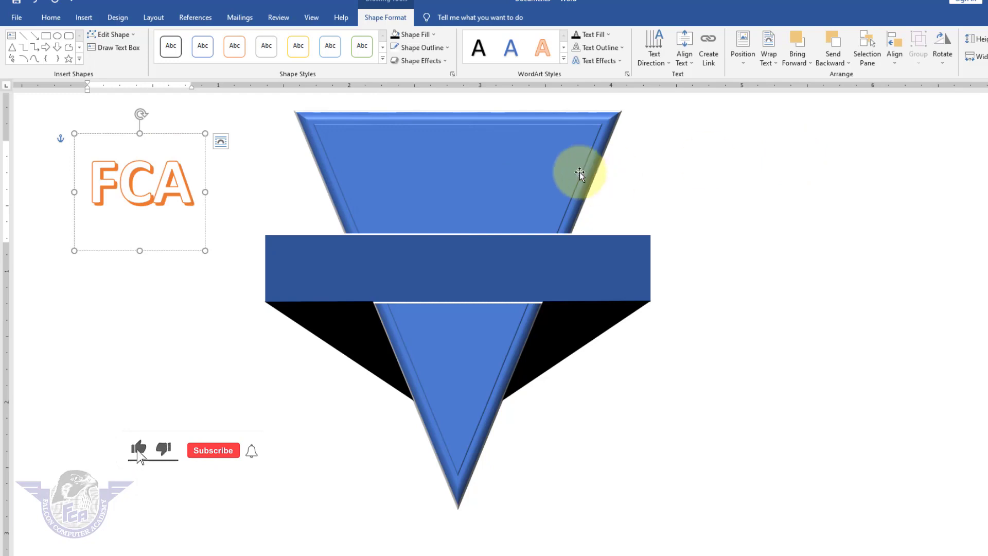
pyautogui.moveTo(187, 250); pyautogui.dragTo(494, 241)
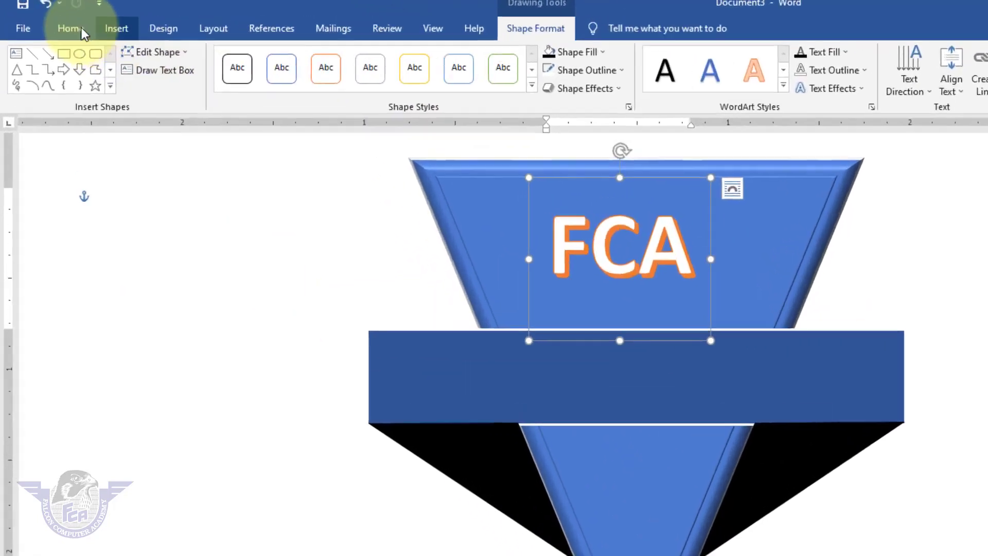
# Set the font of the "FCA" WordArt to AlQalam Mujeeb
pyautogui.click(51, 17)
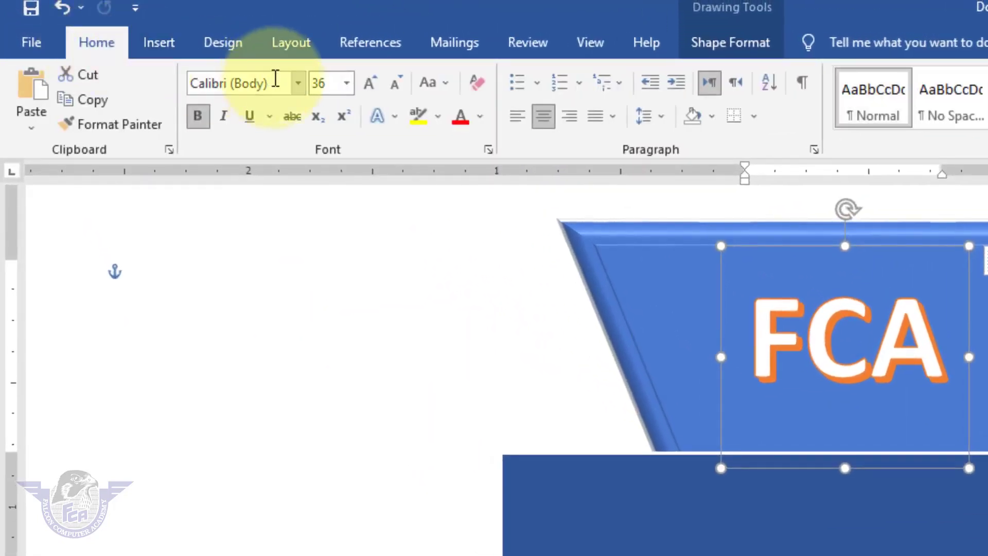
pyautogui.click(297, 85)
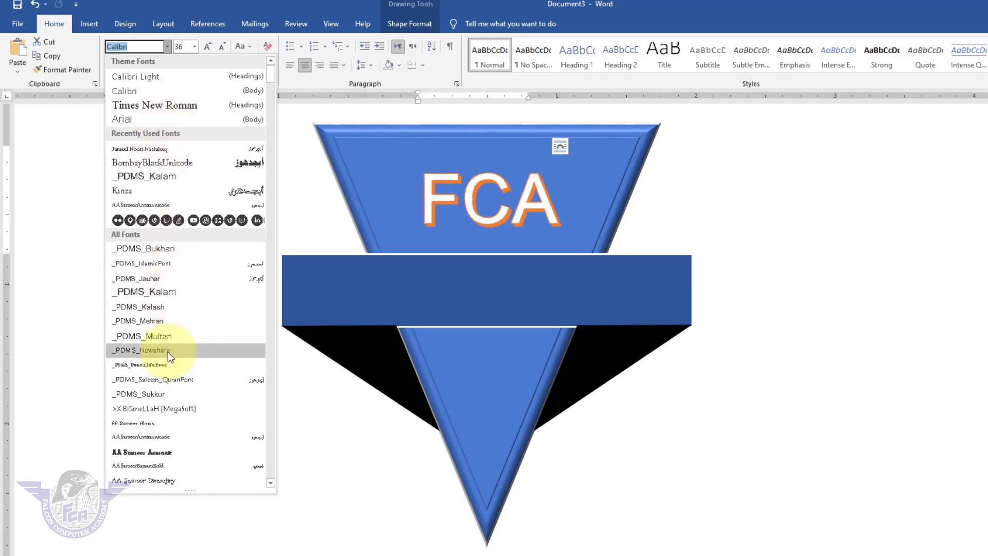
pyautogui.scroll(-15, 176, 356)
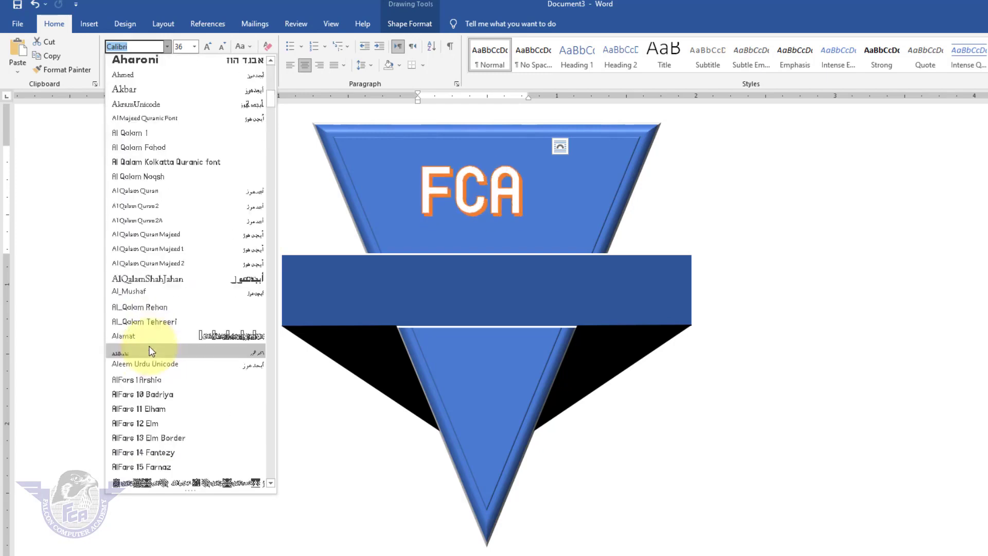
pyautogui.scroll(-4, 152, 352)
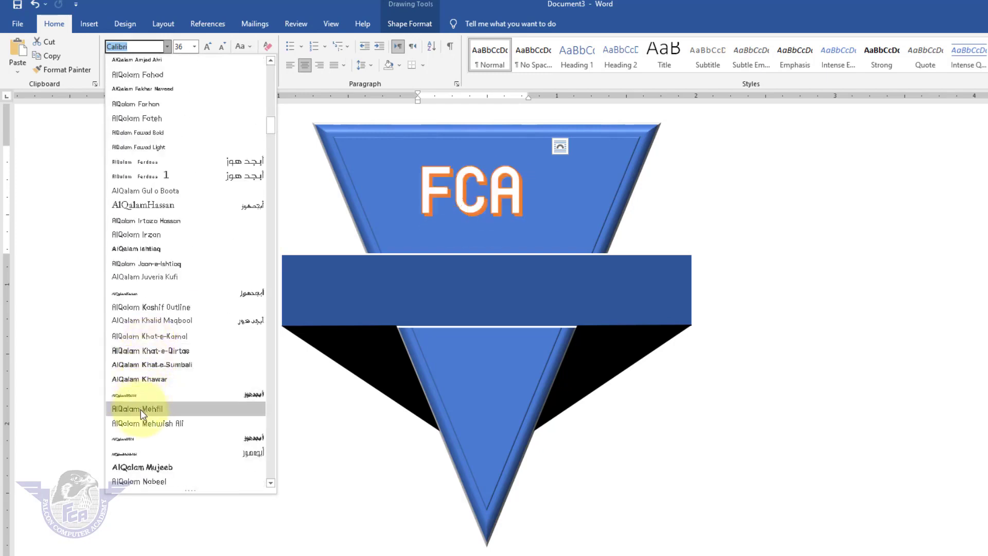
pyautogui.click(159, 465)
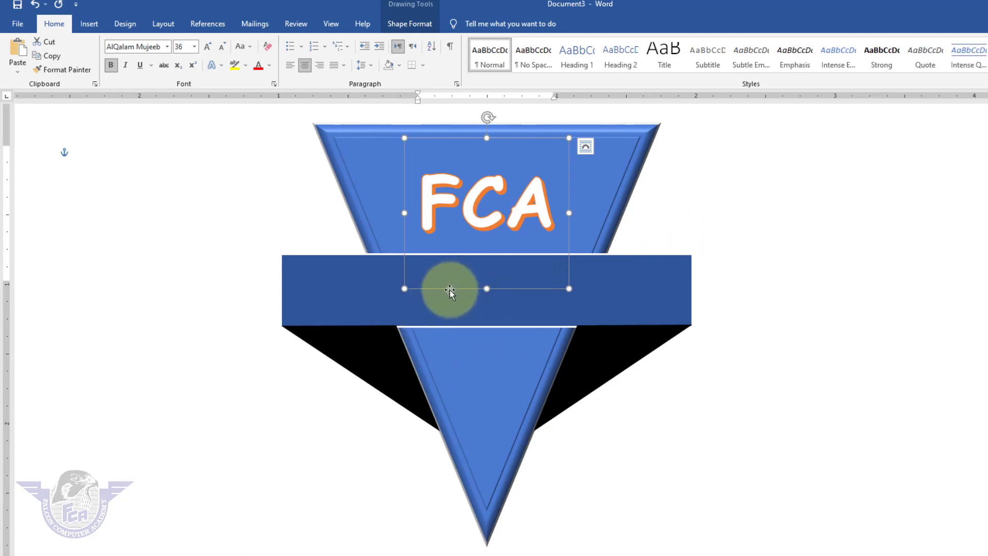
# Duplicate the "FCA" WordArt onto the blue banner, keeping the original in place in the triangle
pyautogui.moveTo(448, 287); pyautogui.dragTo(442, 383)
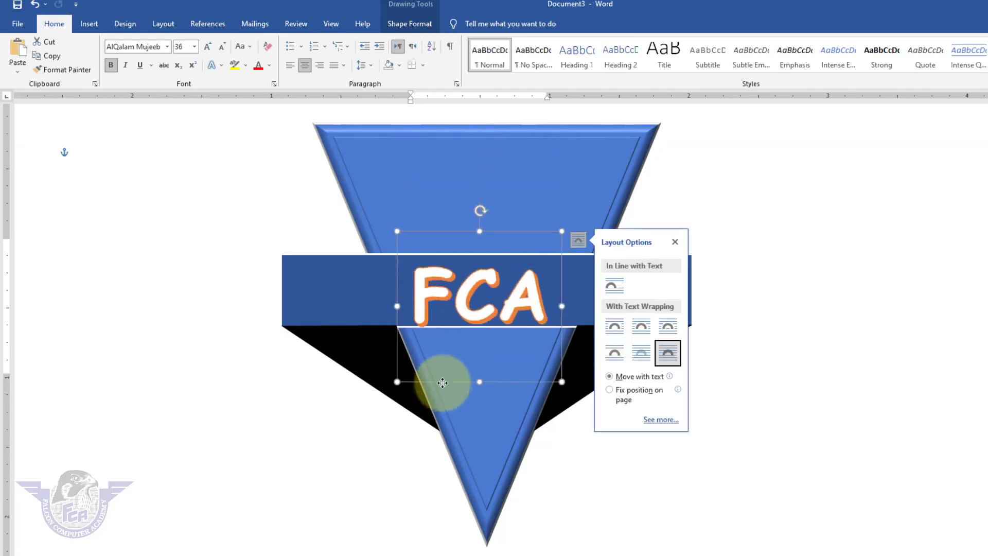
pyautogui.hotkey('ctrl', 'z')
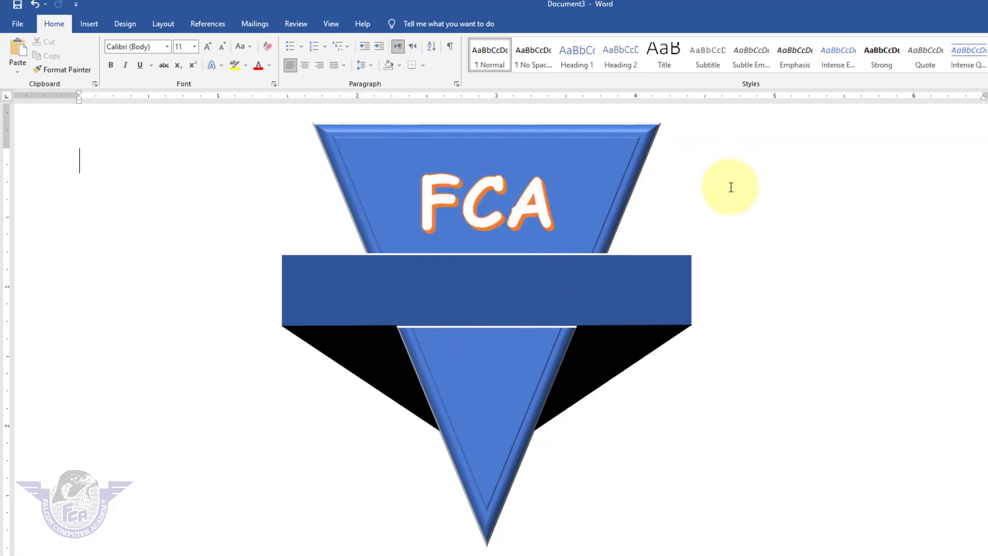
pyautogui.click(490, 238)
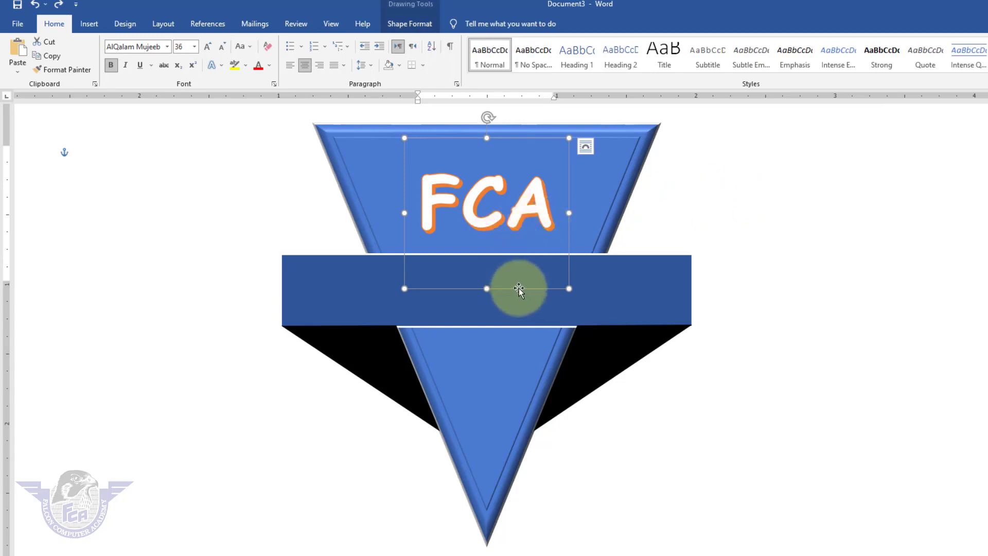
pyautogui.moveTo(518, 288); pyautogui.dragTo(523, 292)
pyautogui.moveTo(520, 289); pyautogui.dragTo(523, 355)
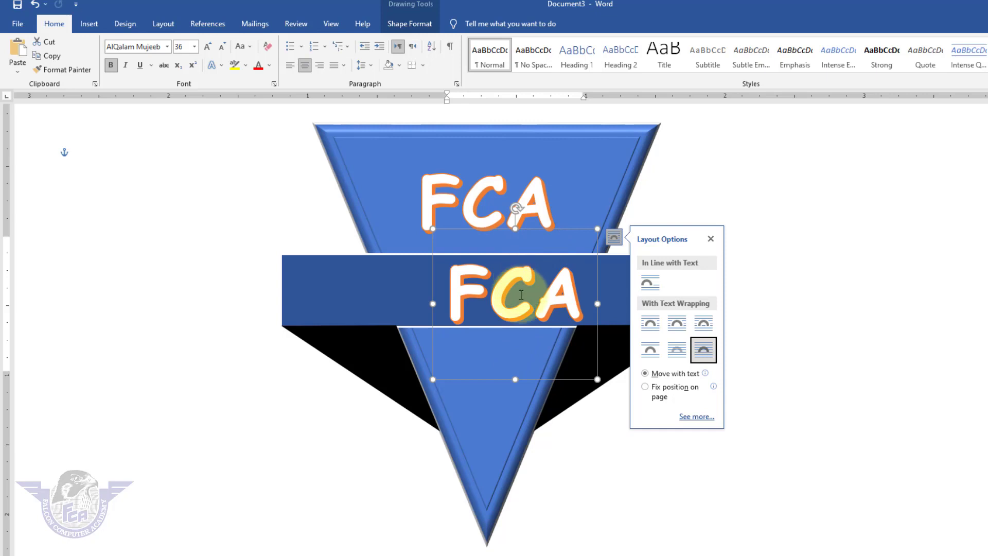
# Set the copied WordArt to Arial at size 24 and move it to the left end of the banner
pyautogui.click(167, 47)
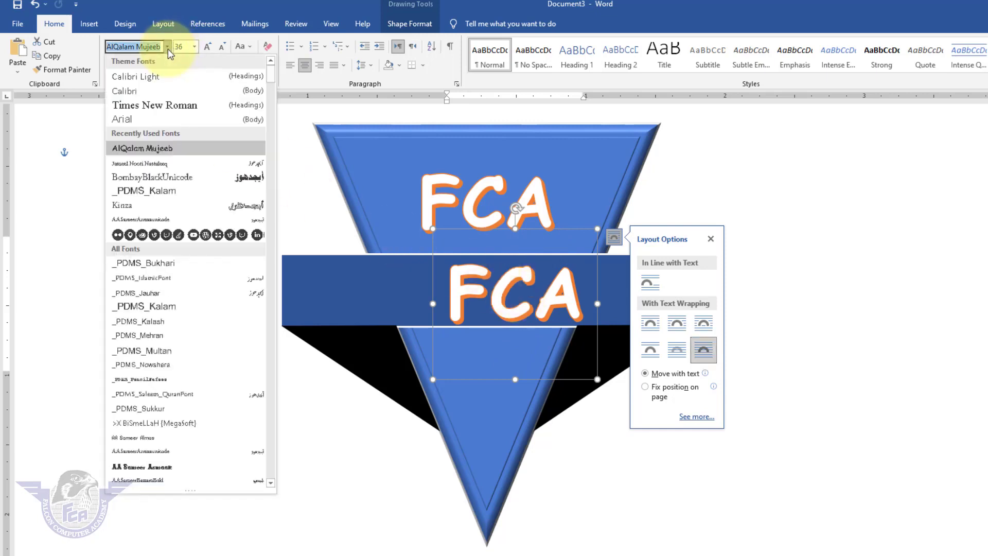
pyautogui.click(151, 119)
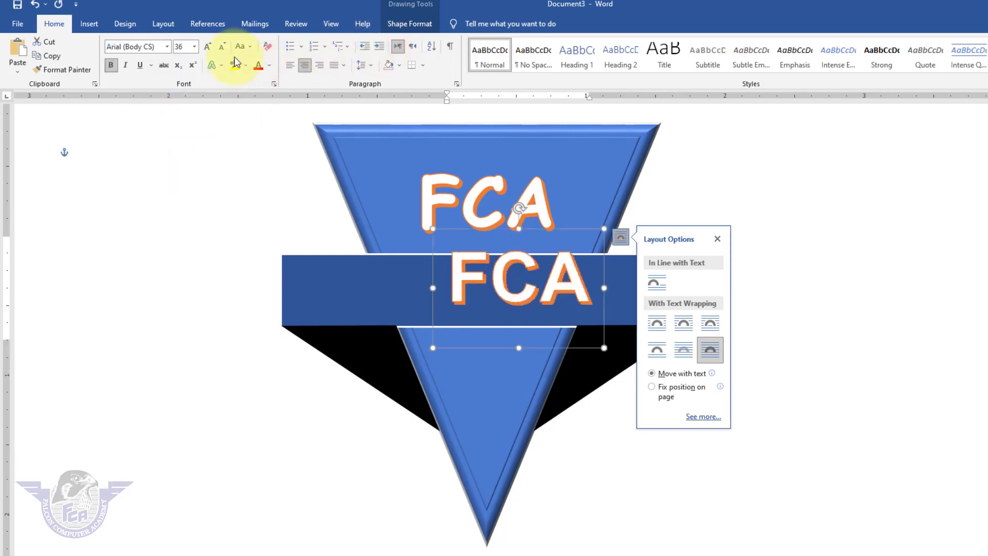
pyautogui.click(223, 47)
pyautogui.click(223, 47)
pyautogui.click(222, 48)
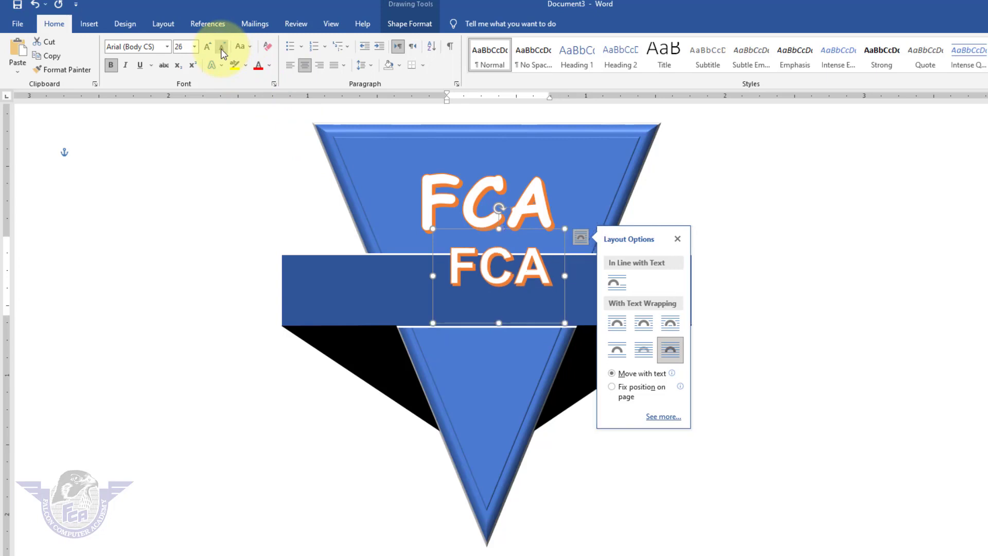
pyautogui.moveTo(440, 234); pyautogui.dragTo(302, 264)
# Replace the text of the copied WordArt on the banner with "Falcon Computer Academy"
pyautogui.click(350, 297)
pyautogui.doubleClick(350, 296)
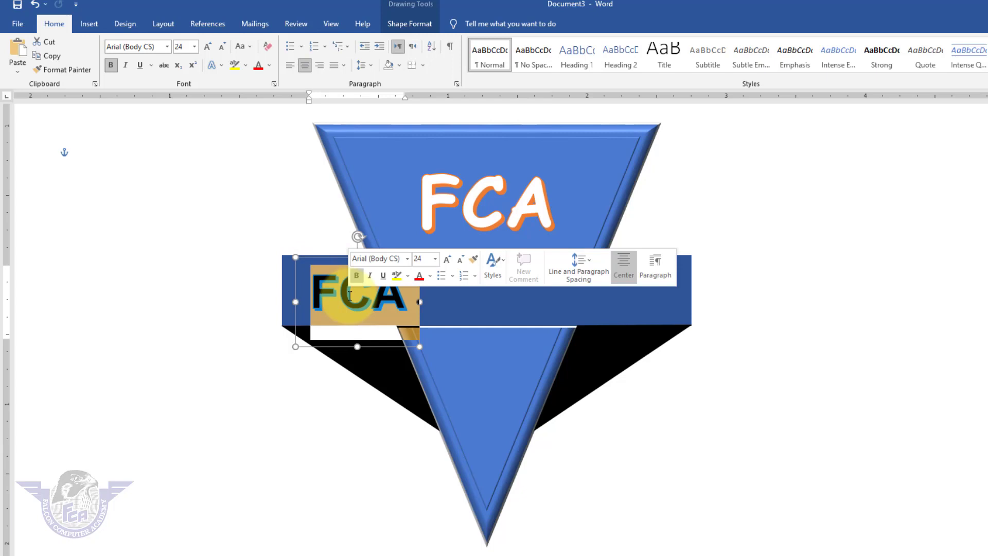
pyautogui.write('FALO')
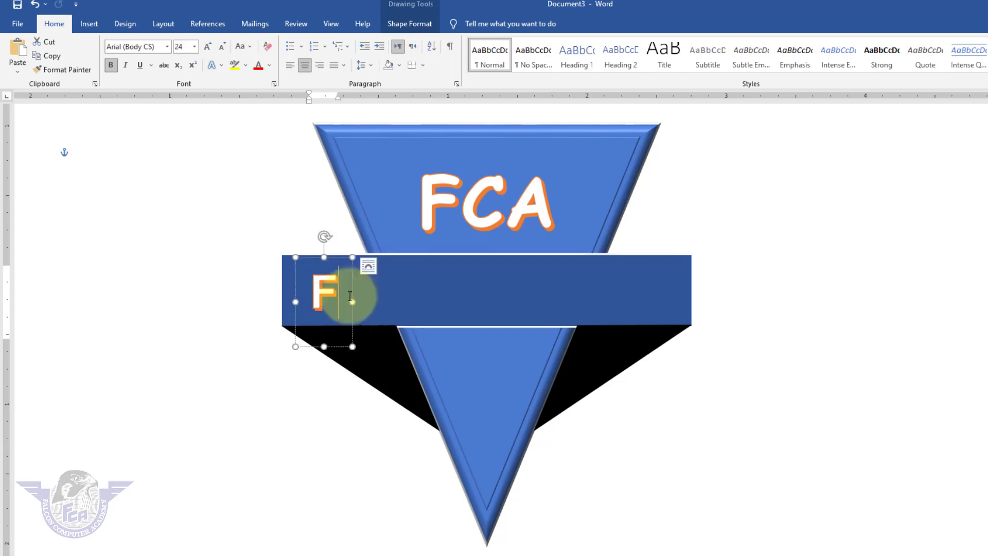
pyautogui.press('BackSpace')
pyautogui.press('BackSpace')
pyautogui.press('BackSpace')
pyautogui.press('BackSpace')
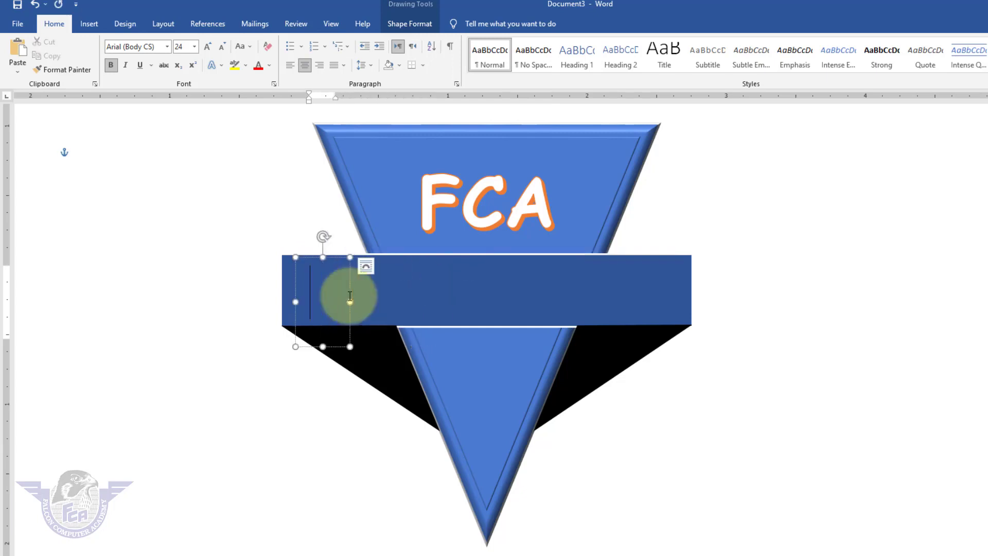
pyautogui.write('falc')
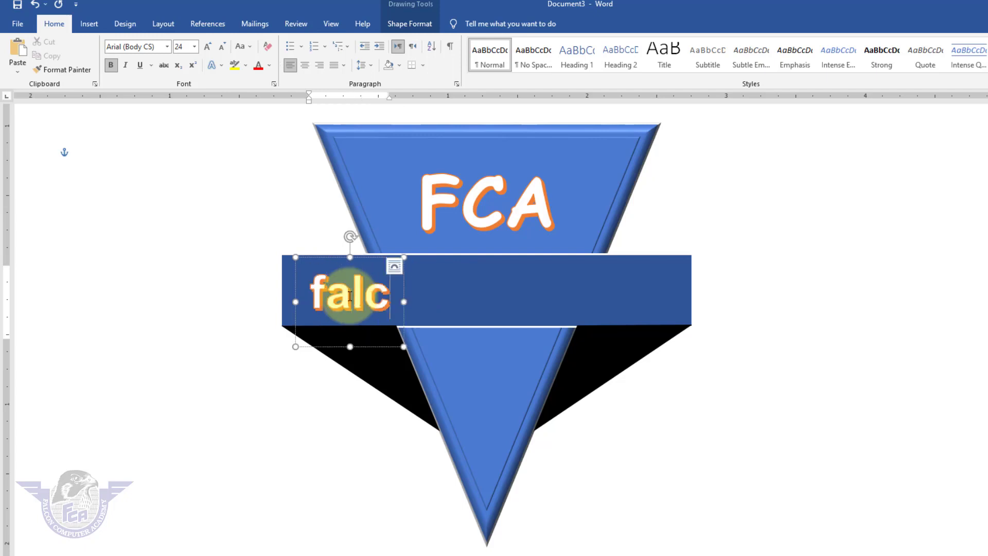
pyautogui.press('BackSpace')
pyautogui.press('BackSpace')
pyautogui.press('BackSpace')
pyautogui.press('BackSpace')
pyautogui.write('Falcon')
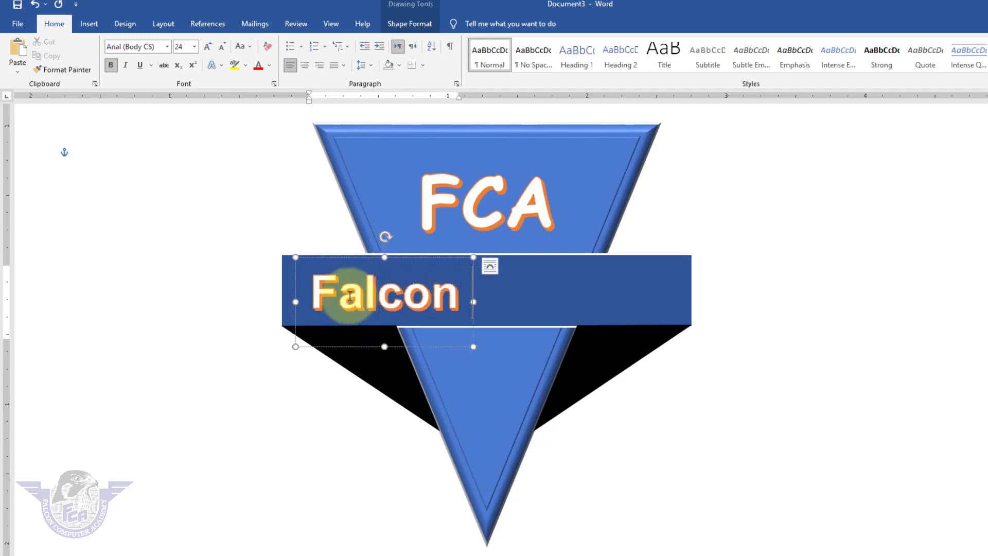
pyautogui.write(' Computer Academy')
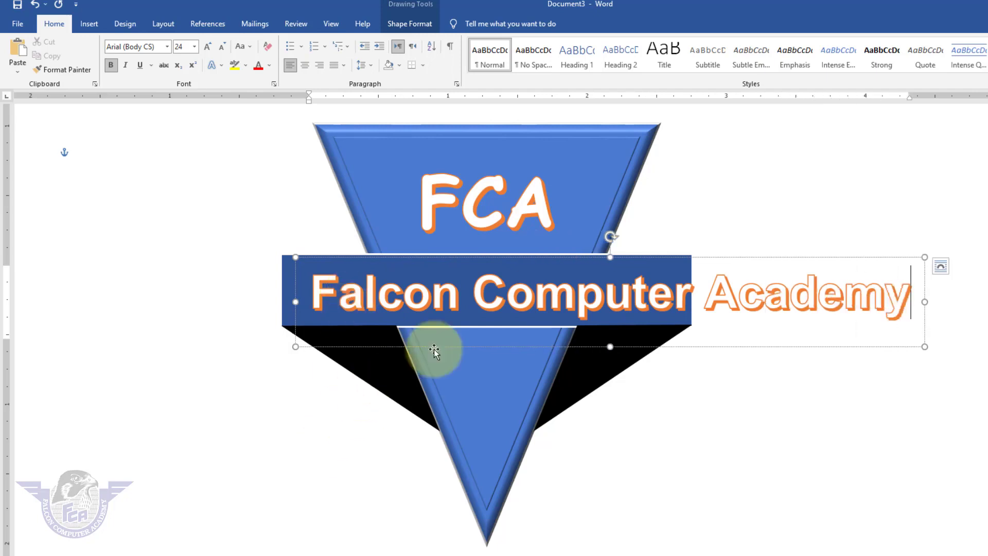
# Reduce the "Falcon Computer Academy" text to size 16 and position it within the blue banner
pyautogui.click(706, 346)
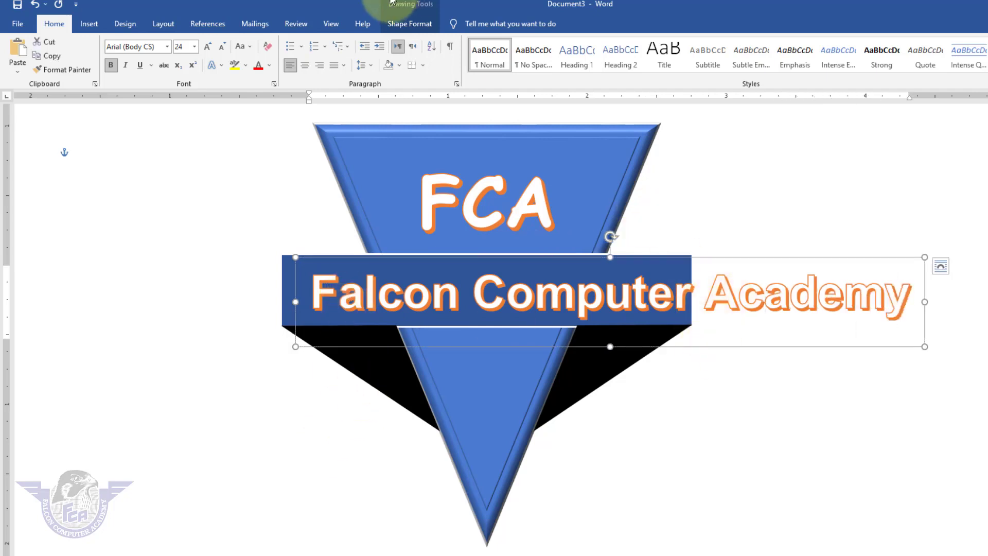
pyautogui.click(222, 48)
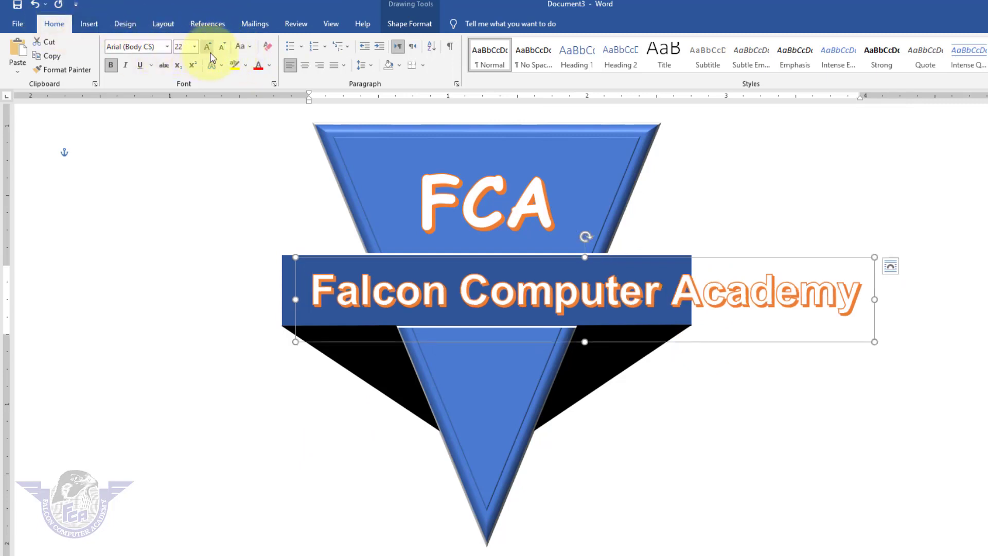
pyautogui.click(222, 48)
pyautogui.click(223, 48)
pyautogui.click(222, 48)
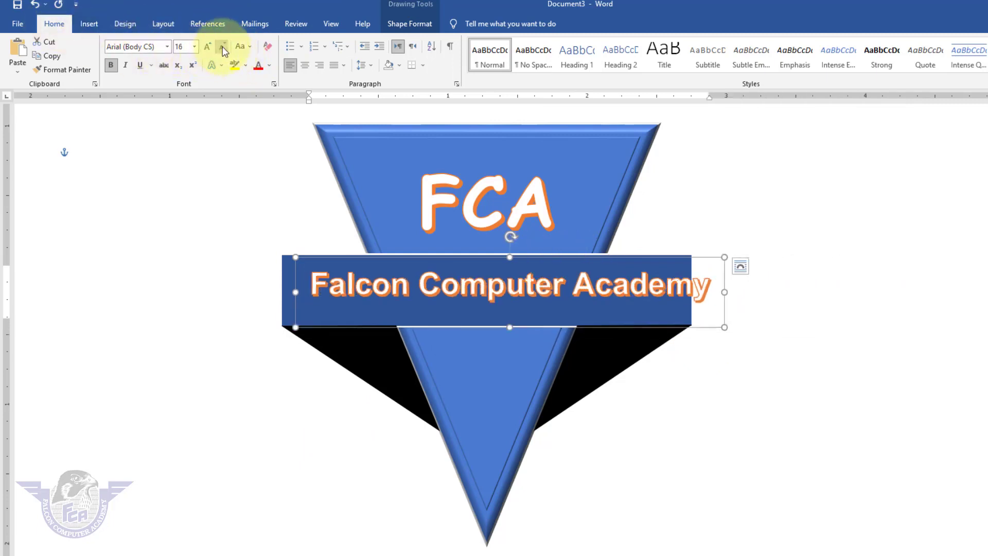
pyautogui.moveTo(647, 330); pyautogui.dragTo(636, 332)
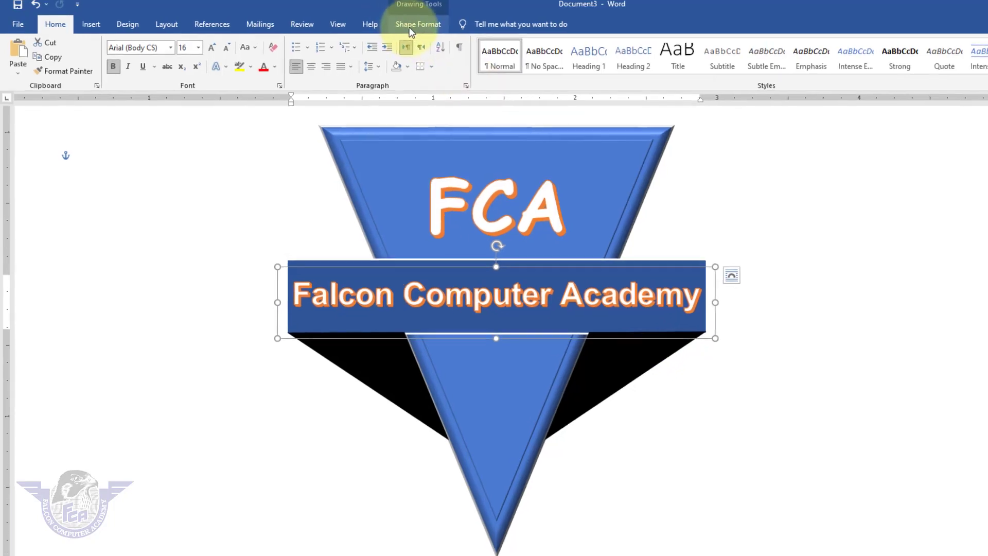
# Remove the text outline and the shadow from the "Falcon Computer Academy" WordArt
pyautogui.click(412, 26)
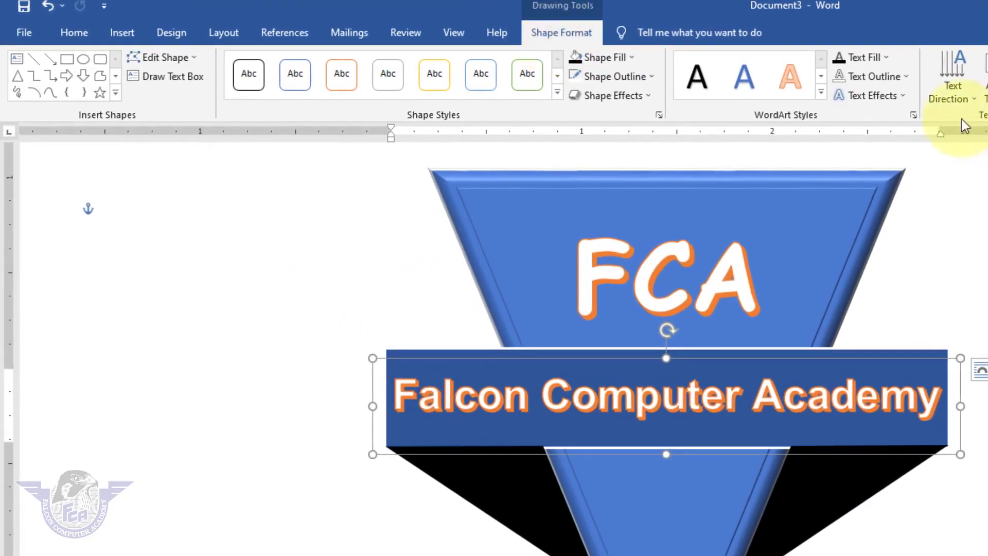
pyautogui.click(905, 81)
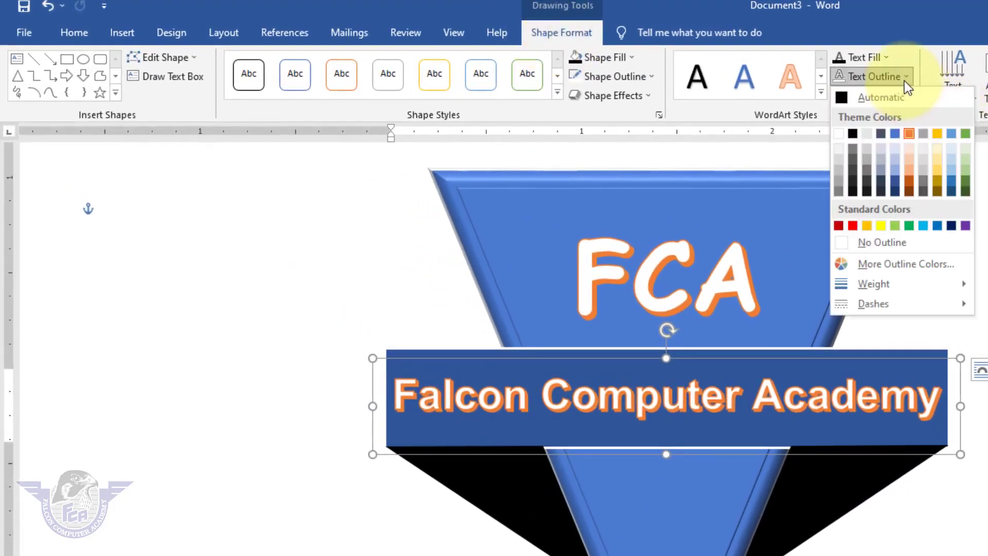
pyautogui.click(900, 246)
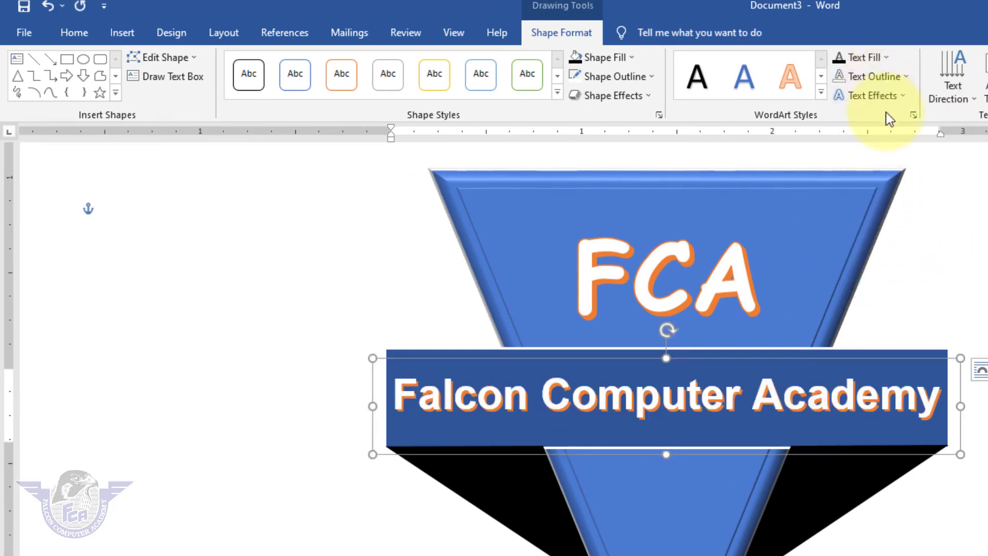
pyautogui.click(903, 100)
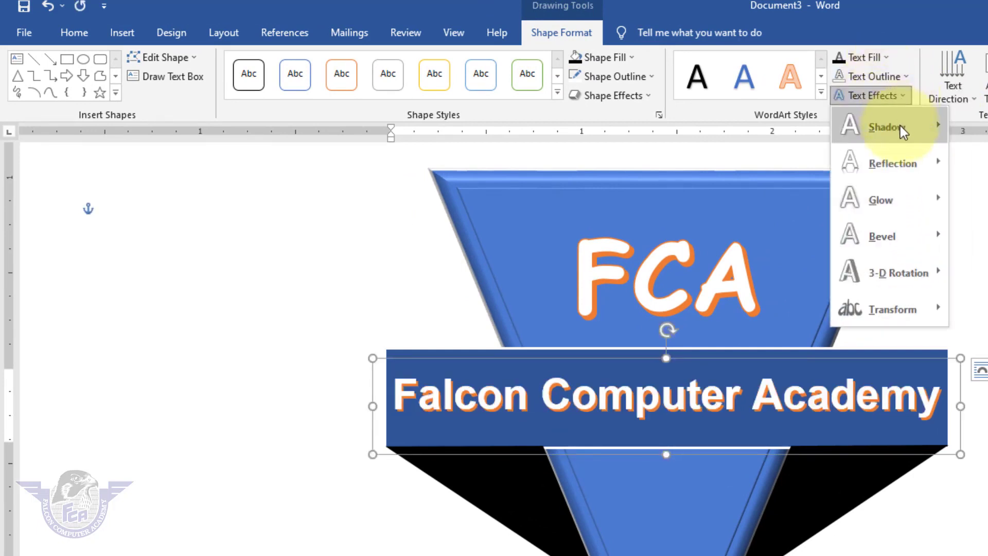
pyautogui.moveTo(901, 126)
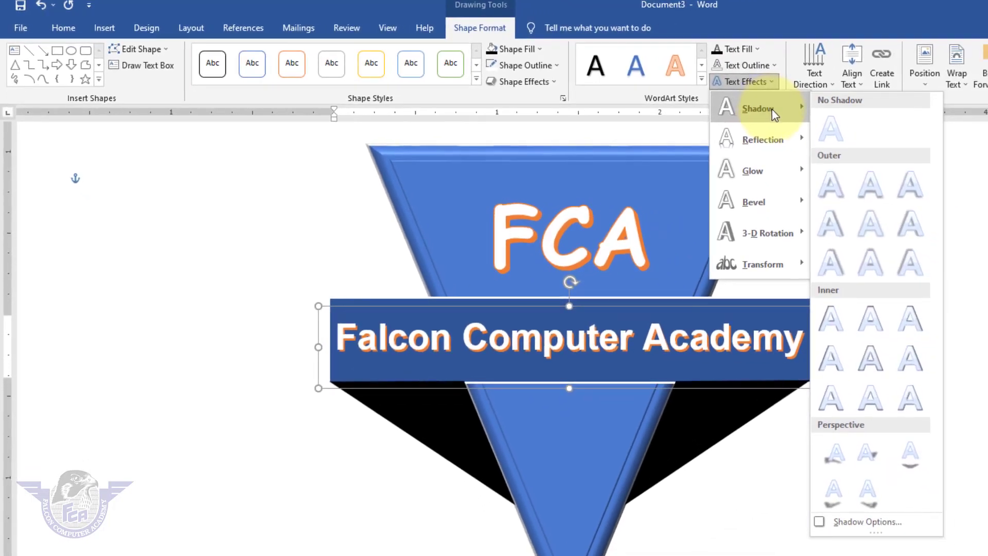
pyautogui.click(833, 134)
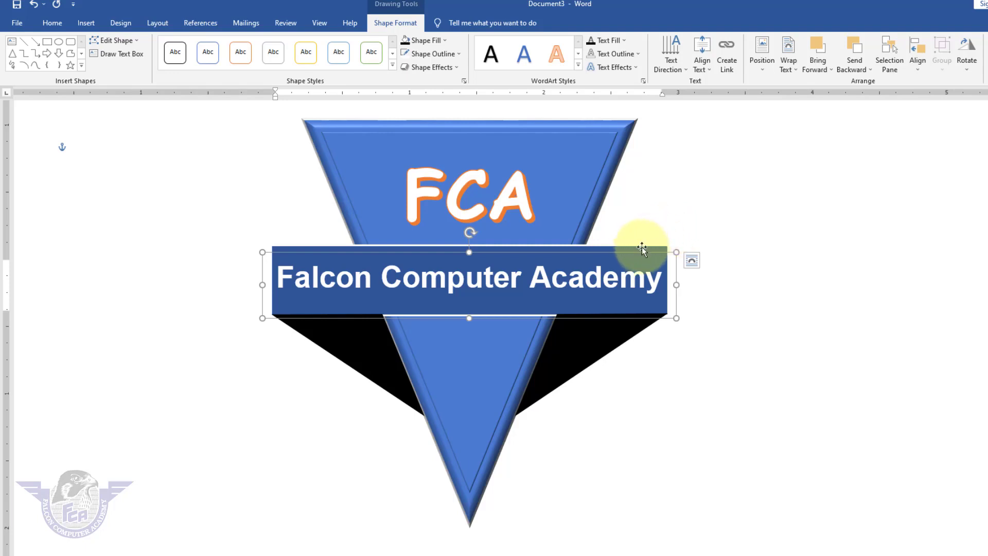
# Center the "Falcon Computer Academy" WordArt horizontally on the blue banner and deselect both objects
pyautogui.keyDown('shift'); pyautogui.click(642, 249); pyautogui.keyUp('shift')
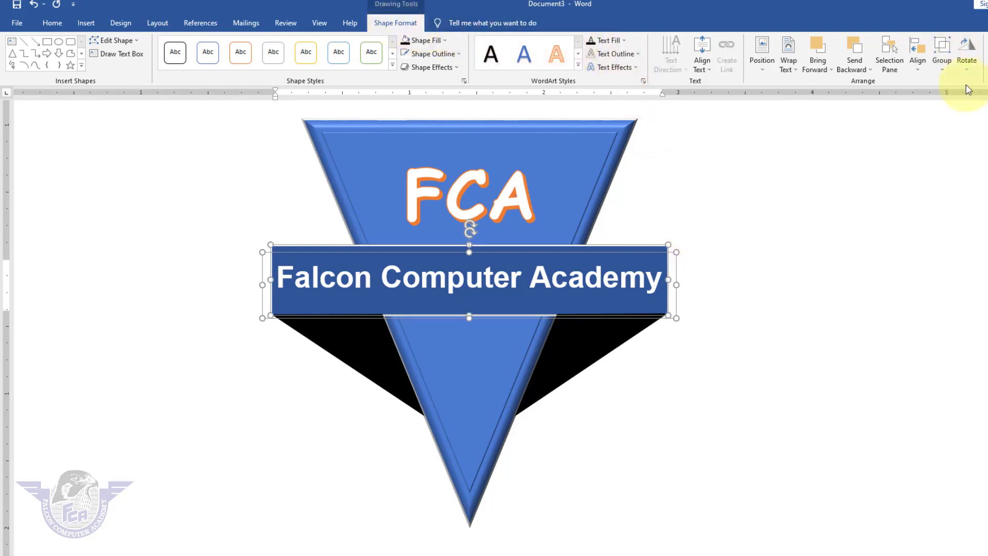
pyautogui.click(919, 71)
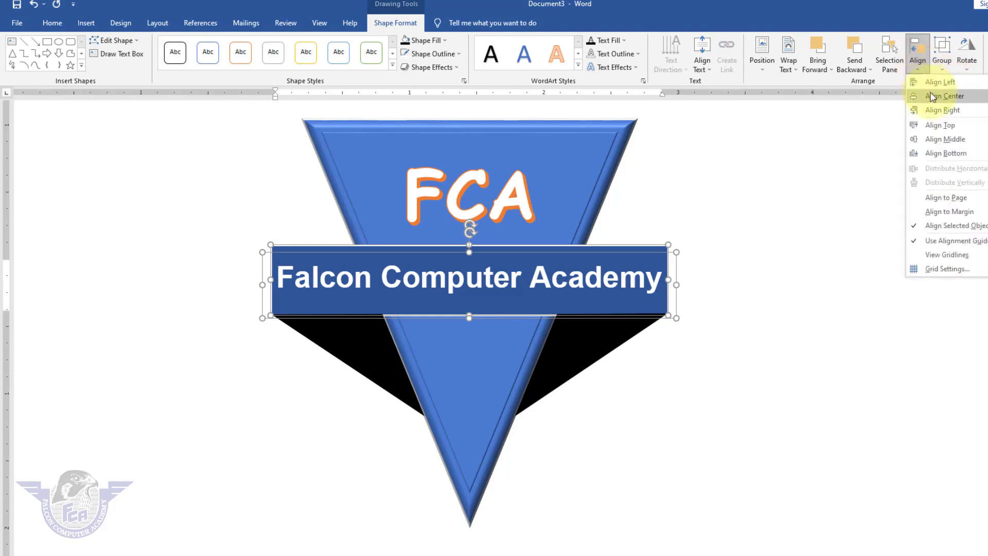
pyautogui.click(933, 97)
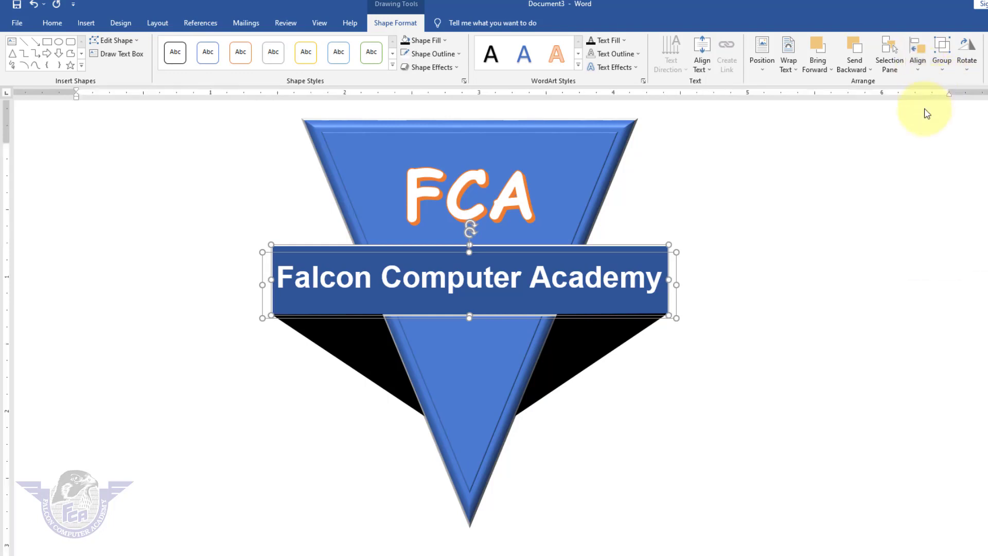
pyautogui.click(911, 202)
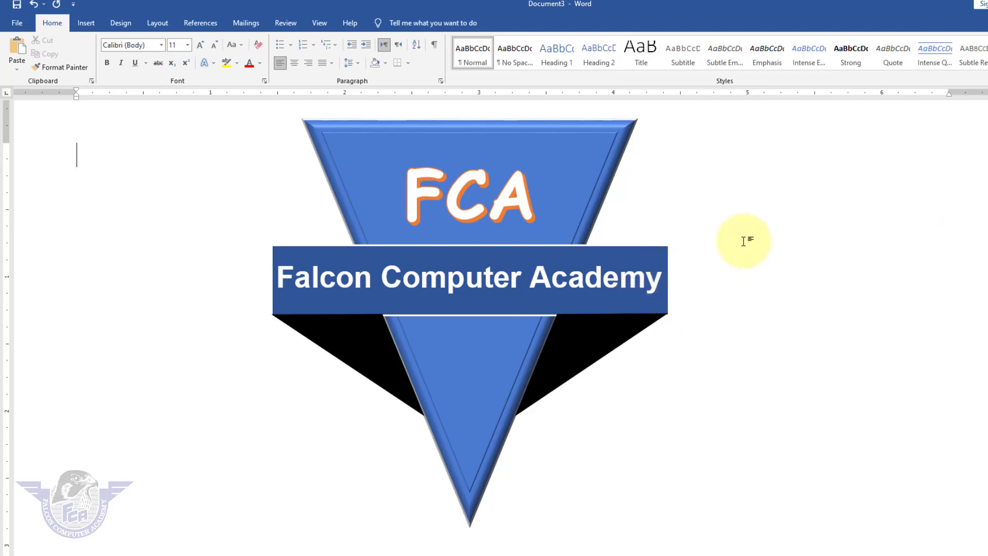
# Draw a small flat oval about 0.54" wide and 0.27" high just below the triangle's lower tip
pyautogui.scroll(-2, 742, 242)
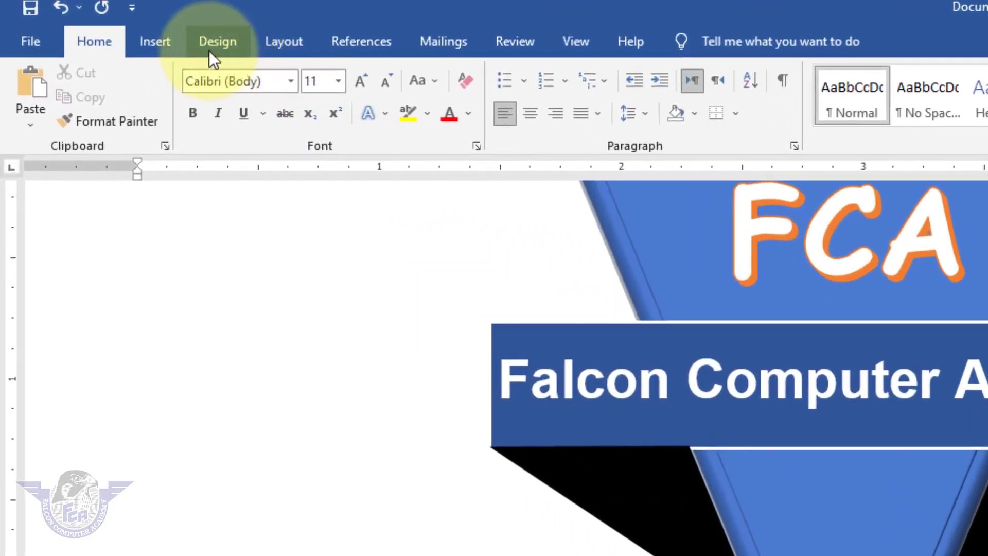
pyautogui.click(165, 46)
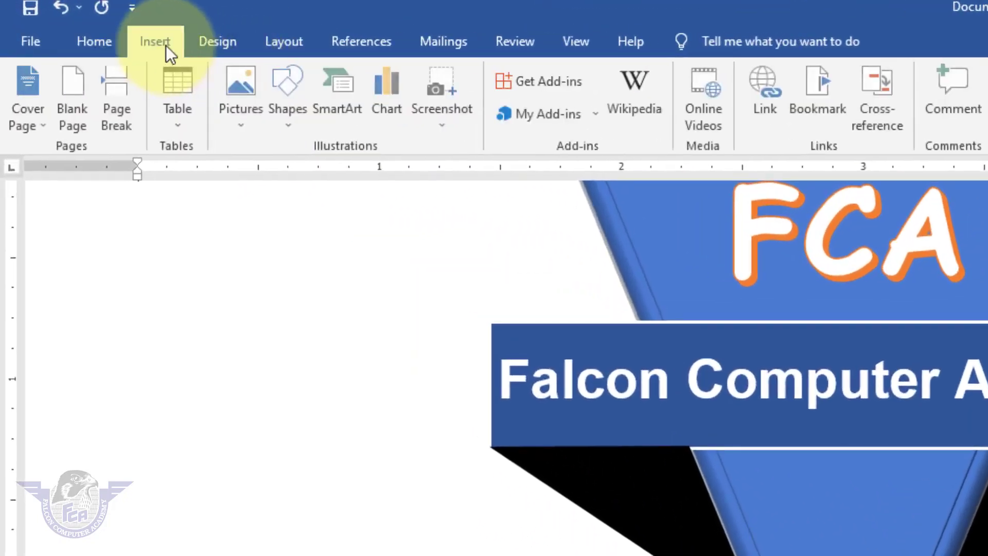
pyautogui.click(284, 124)
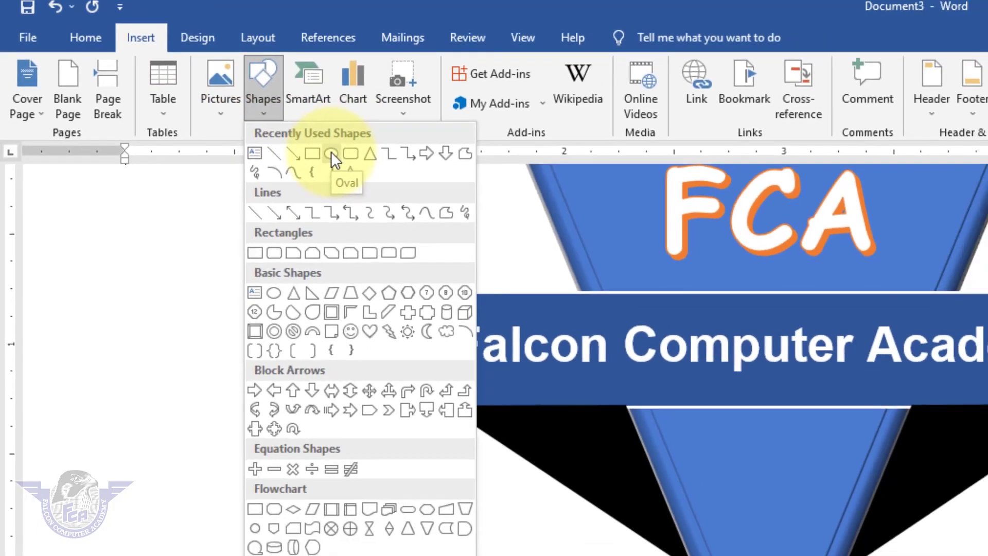
pyautogui.click(364, 168)
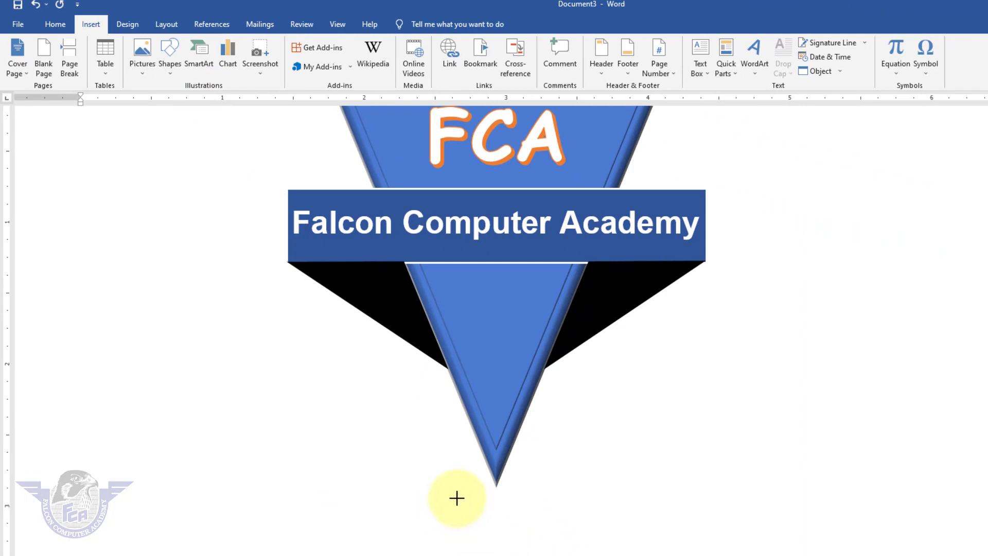
pyautogui.moveTo(457, 496); pyautogui.dragTo(510, 519)
# Remove the oval's outline and fill the oval with black
pyautogui.click(484, 57)
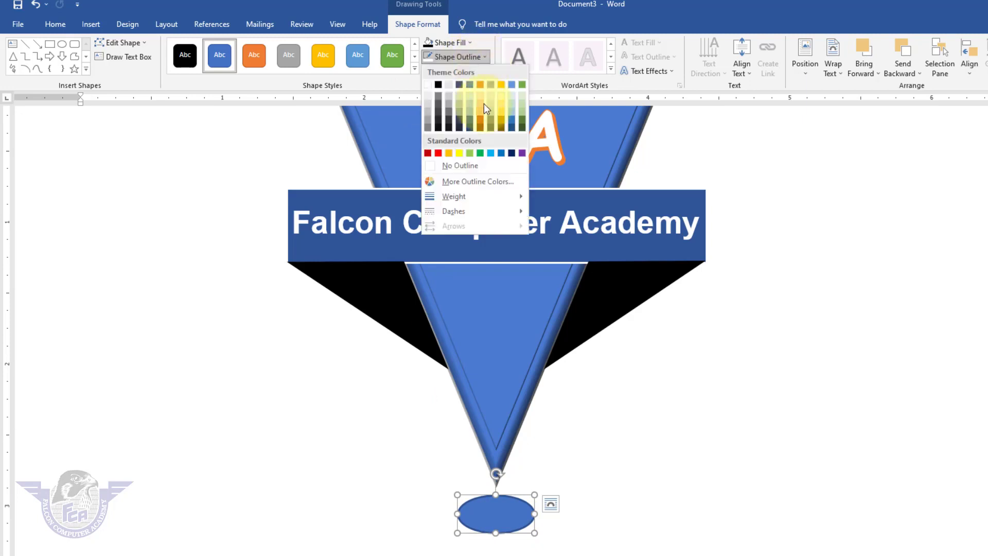
pyautogui.click(477, 171)
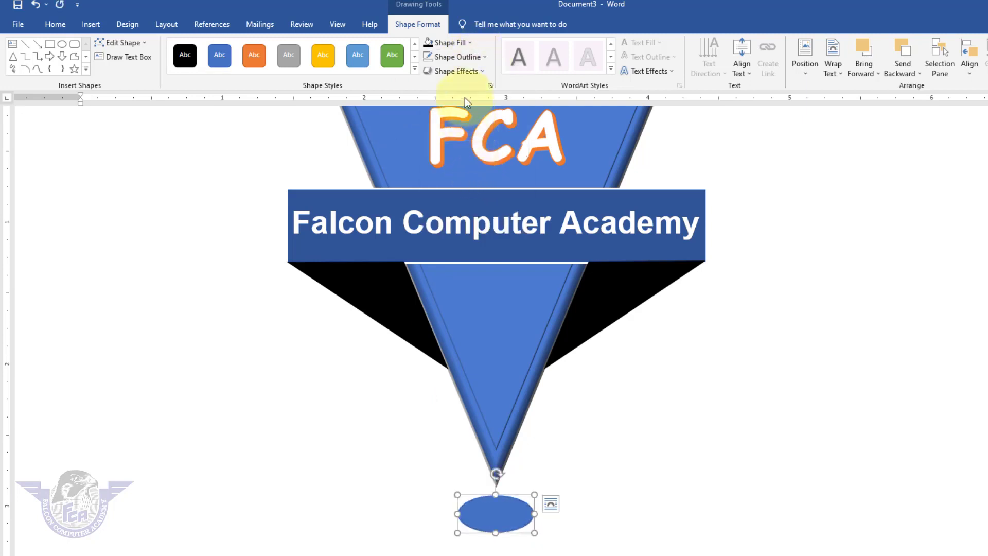
pyautogui.click(470, 45)
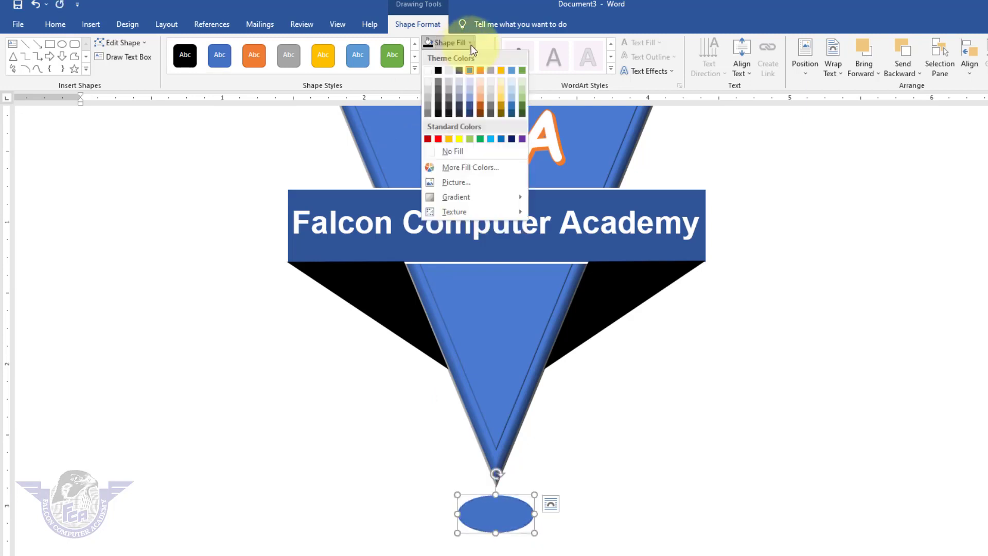
pyautogui.click(438, 70)
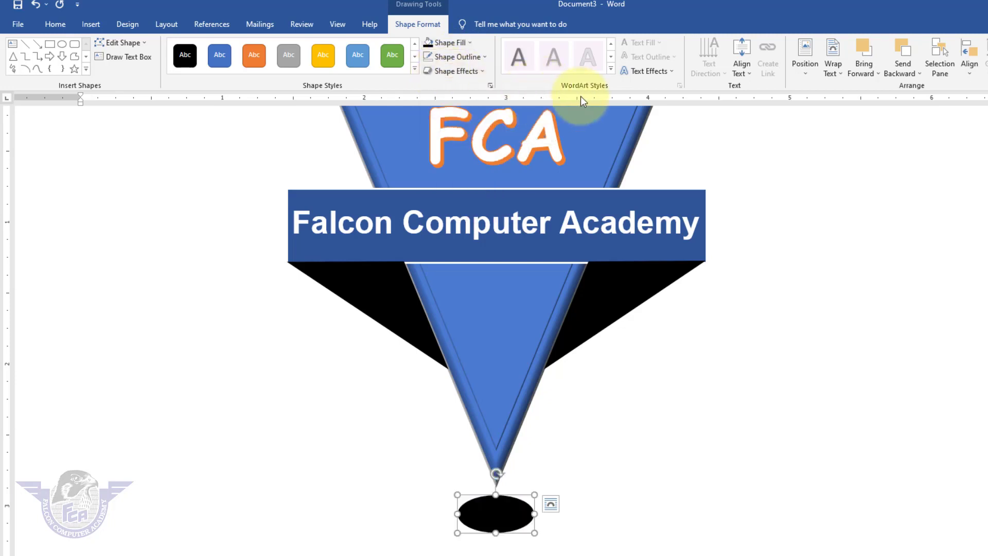
# Apply the 5 Point soft edge effect to the black oval and keep it placed beneath the triangle's tip
pyautogui.click(480, 73)
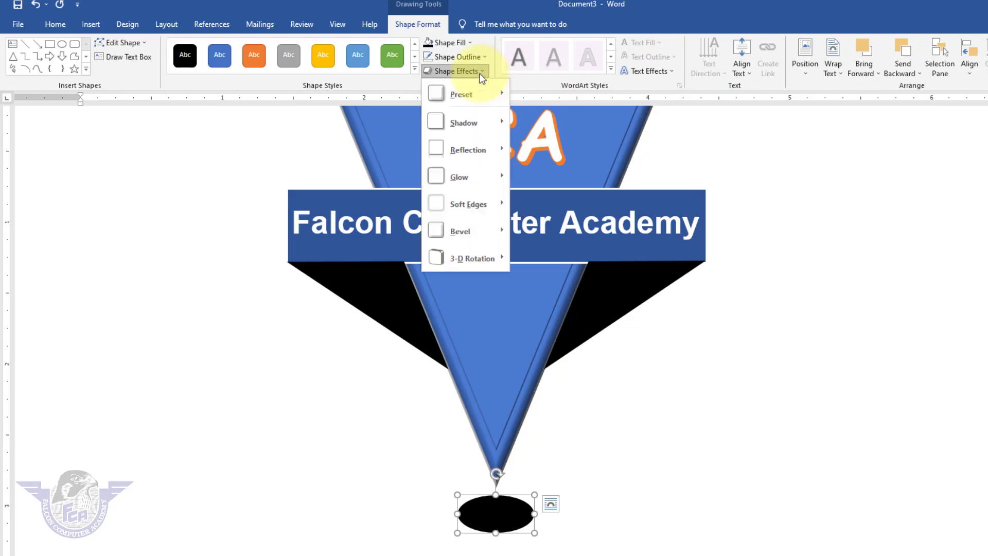
pyautogui.moveTo(475, 203)
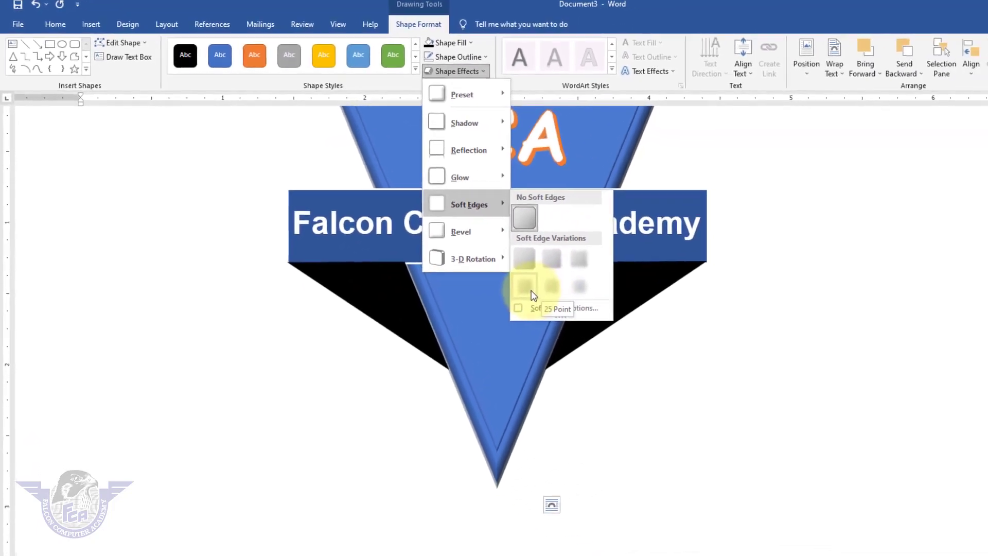
pyautogui.click(578, 260)
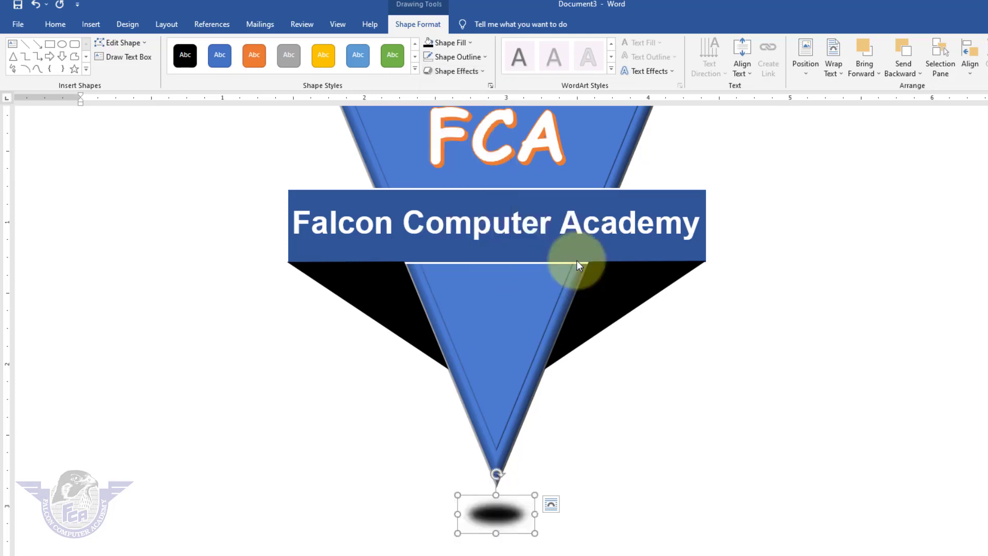
pyautogui.moveTo(511, 522); pyautogui.dragTo(514, 514)
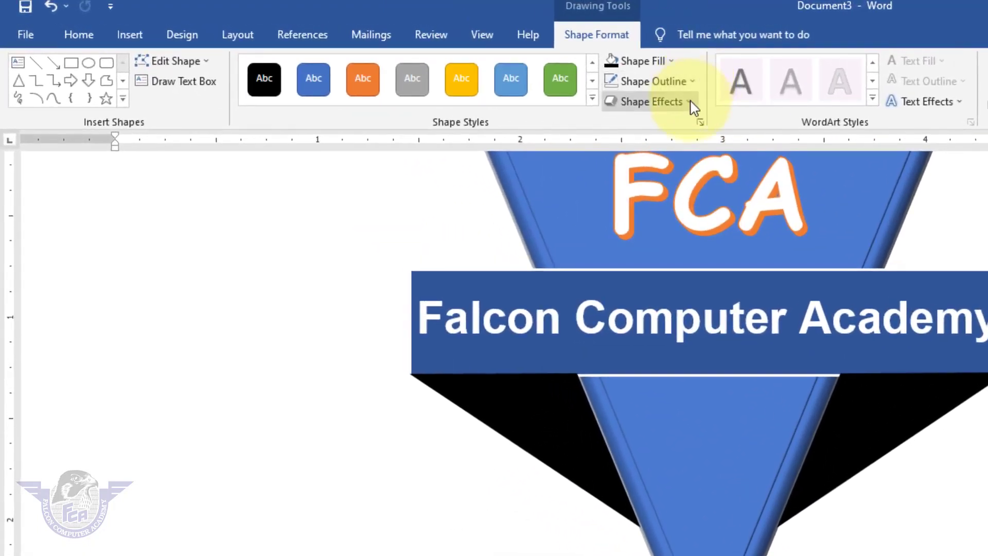
# Adjust the oval's soft edges with a custom size of 7 pt and deselect the oval
pyautogui.click(690, 103)
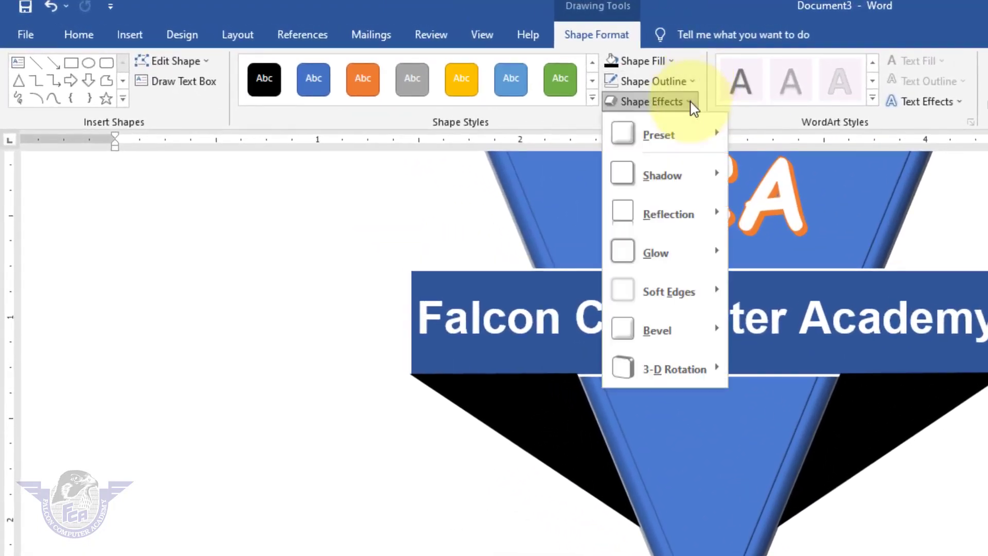
pyautogui.moveTo(702, 293)
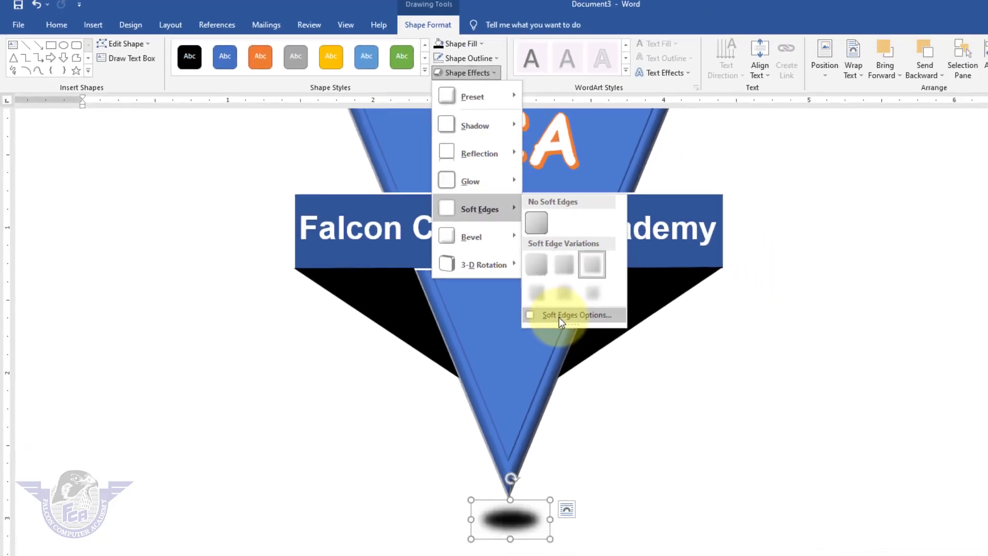
pyautogui.click(782, 441)
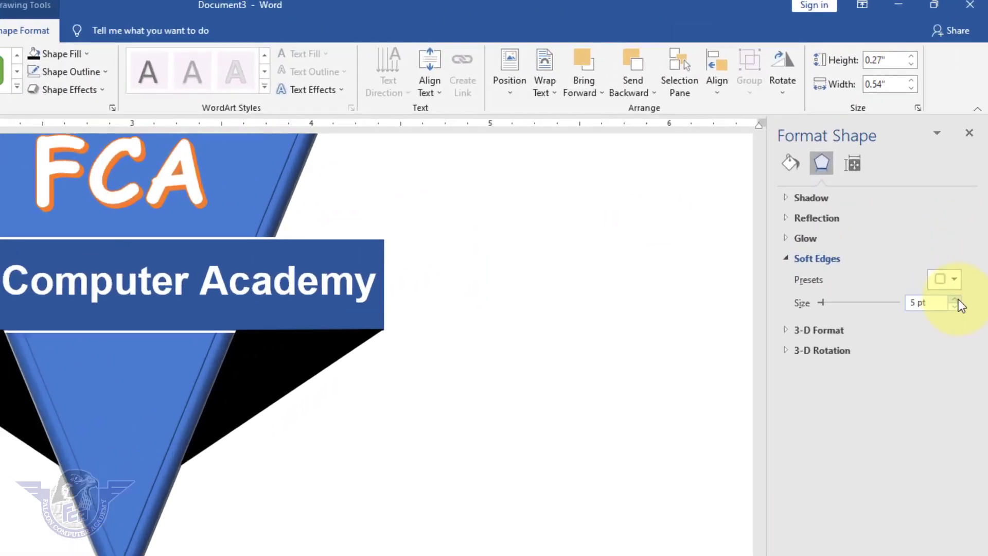
pyautogui.click(966, 197)
pyautogui.click(947, 378)
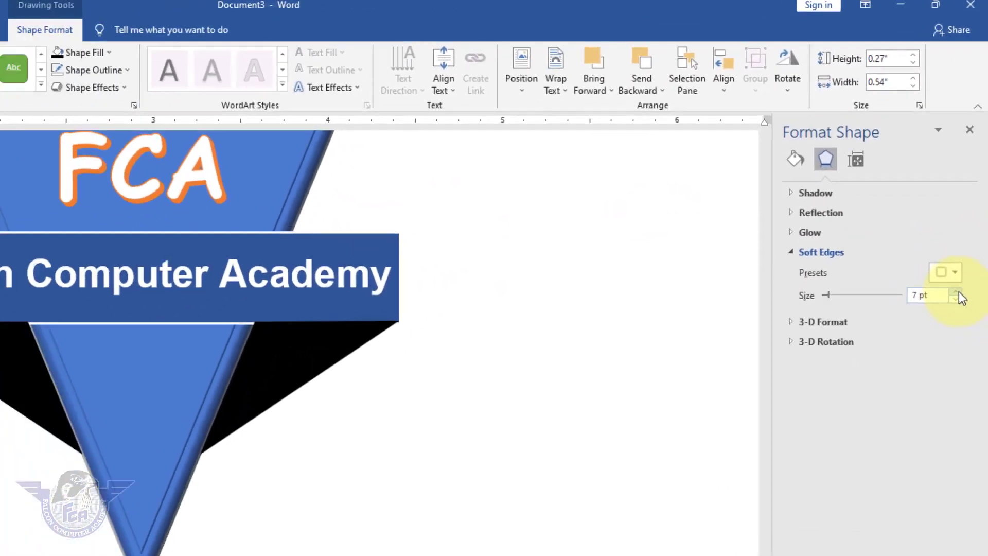
pyautogui.click(947, 377)
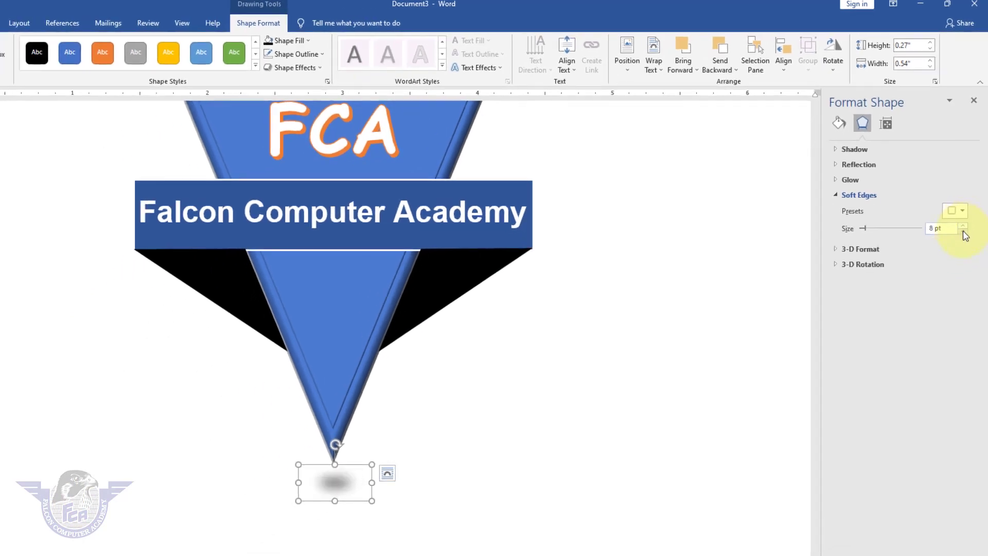
pyautogui.click(963, 232)
pyautogui.click(963, 232)
pyautogui.click(963, 232)
pyautogui.click(963, 232)
pyautogui.click(963, 232)
pyautogui.click(963, 232)
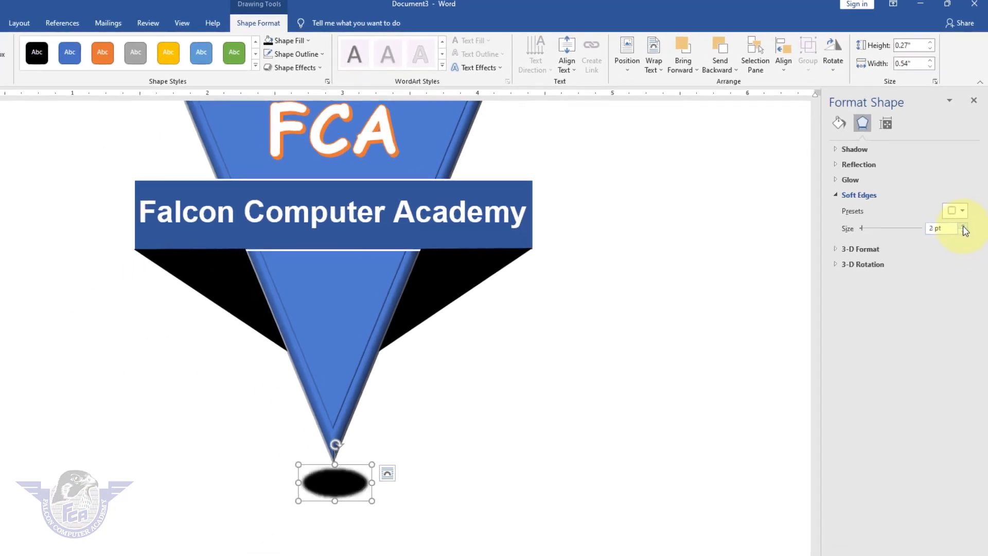
pyautogui.click(963, 225)
pyautogui.click(963, 226)
pyautogui.click(963, 226)
pyautogui.click(963, 226)
pyautogui.click(963, 225)
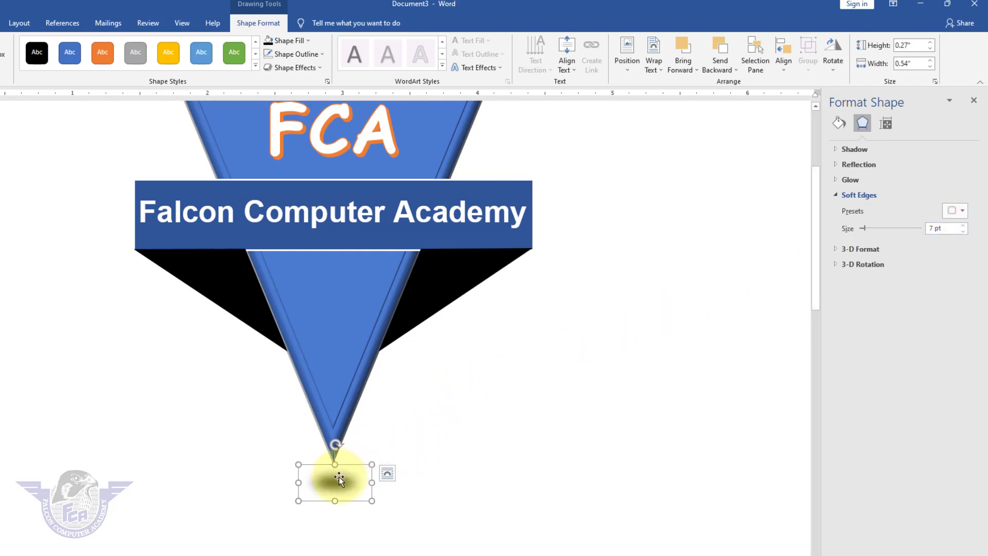
pyautogui.click(604, 415)
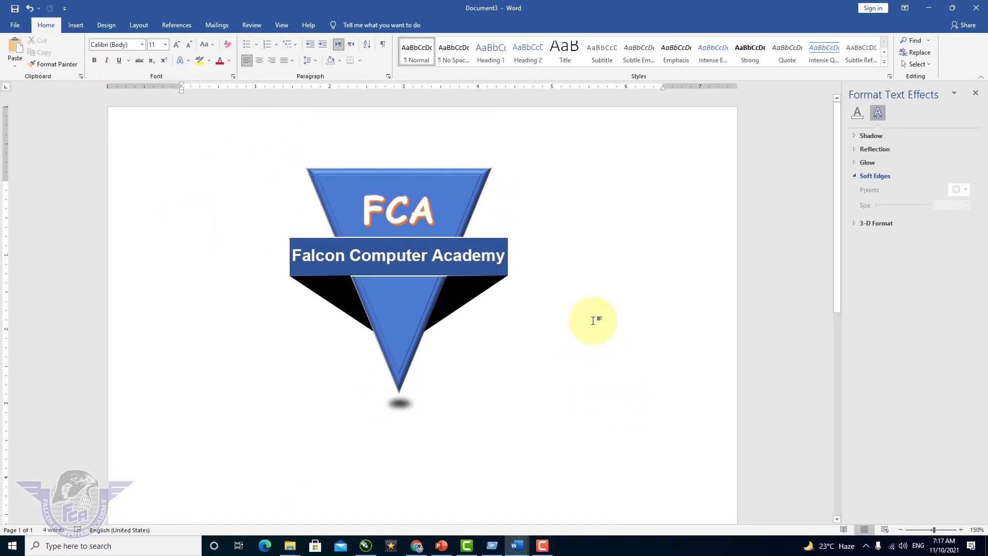
pyautogui.hotkey('ctrl', 'z')
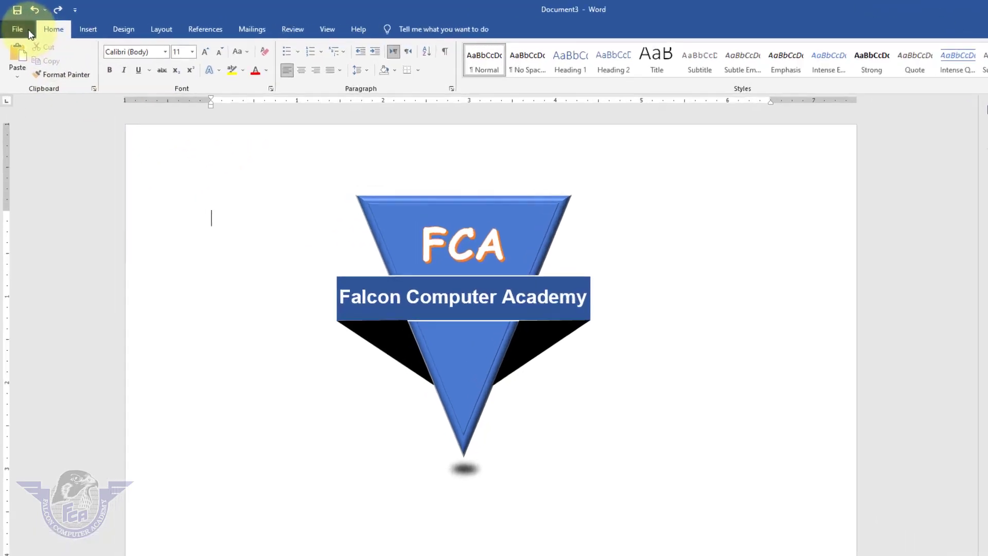
# Export the document as a PDF named "my logo" to the Desktop
pyautogui.click(29, 32)
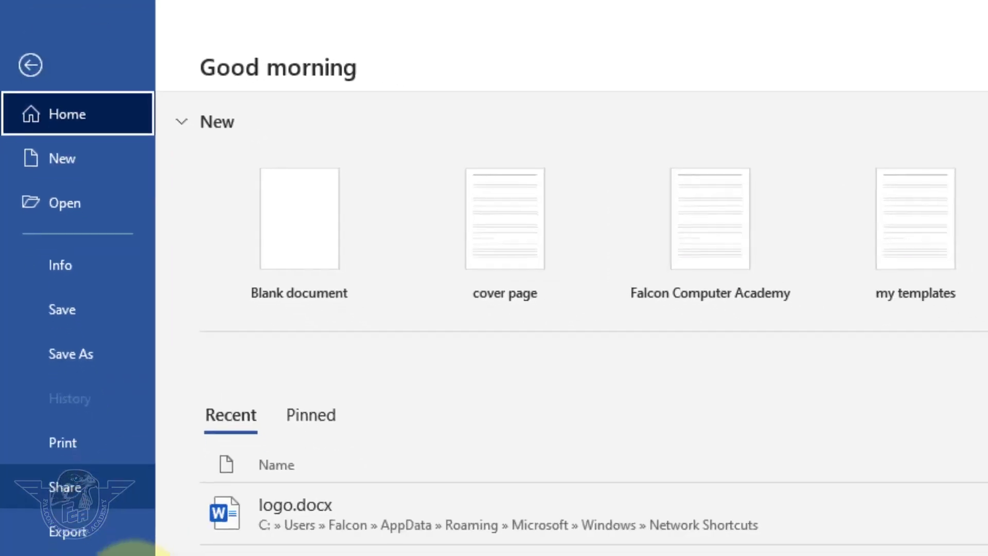
pyautogui.click(67, 533)
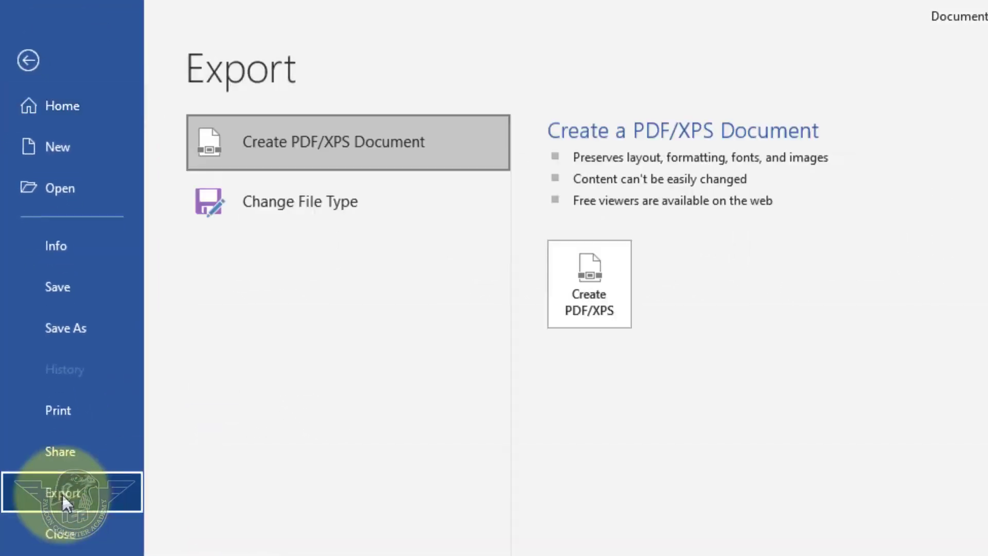
pyautogui.click(554, 305)
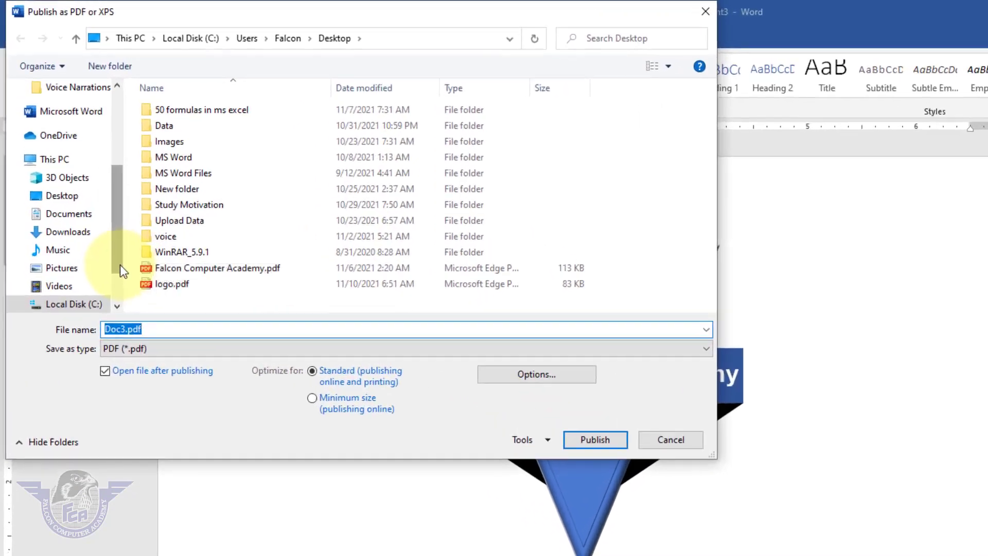
pyautogui.scroll(5, 90, 169)
pyautogui.click(67, 126)
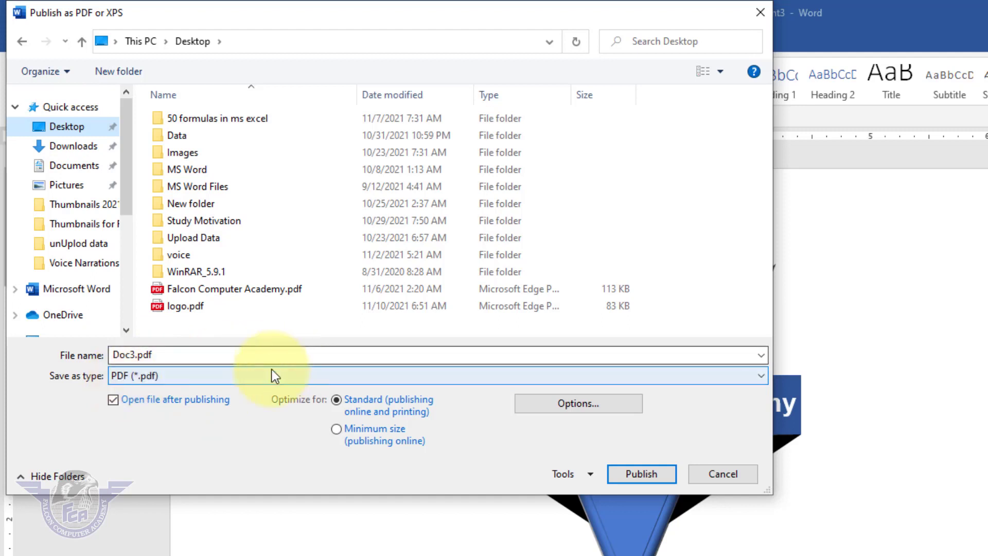
pyautogui.moveTo(192, 357); pyautogui.dragTo(84, 372)
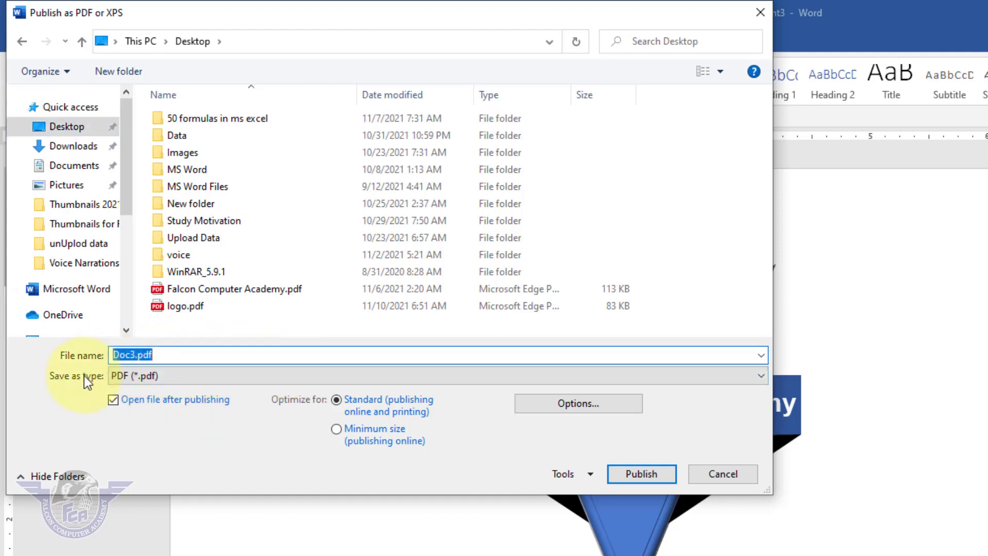
pyautogui.write('my logo')
pyautogui.click(638, 474)
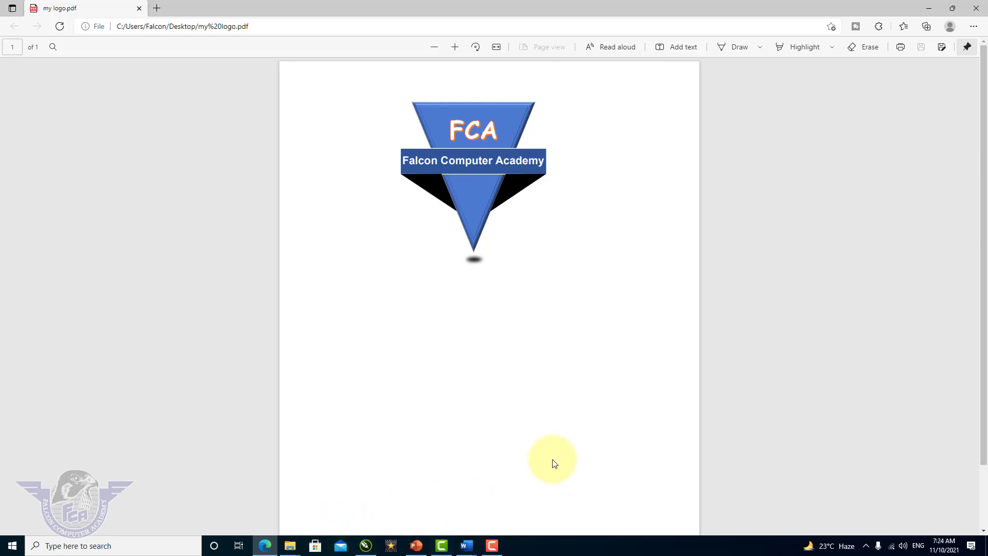
# Switch to Chrome, go to ilovepdf.com and open its PDF to JPG conversion tool
pyautogui.click(518, 545)
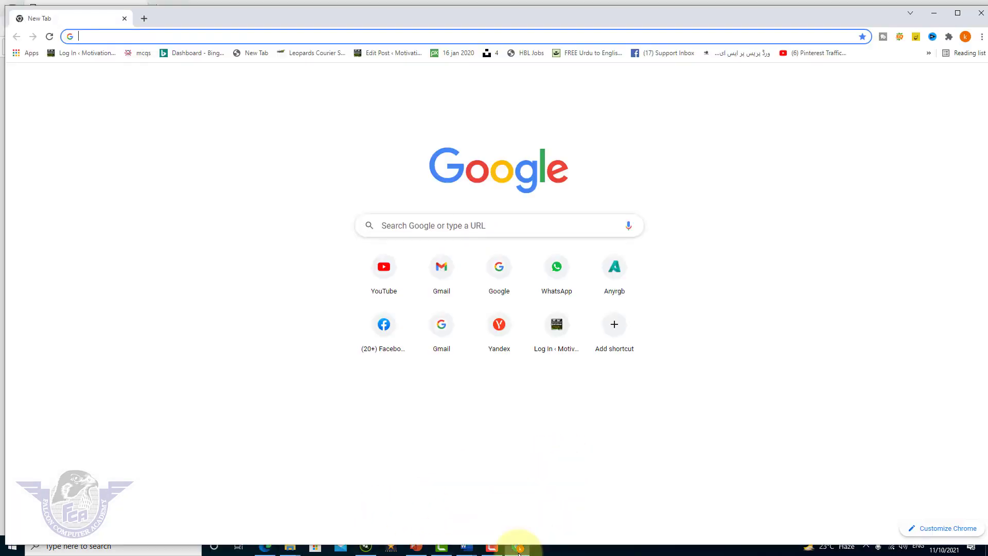
pyautogui.click(189, 37)
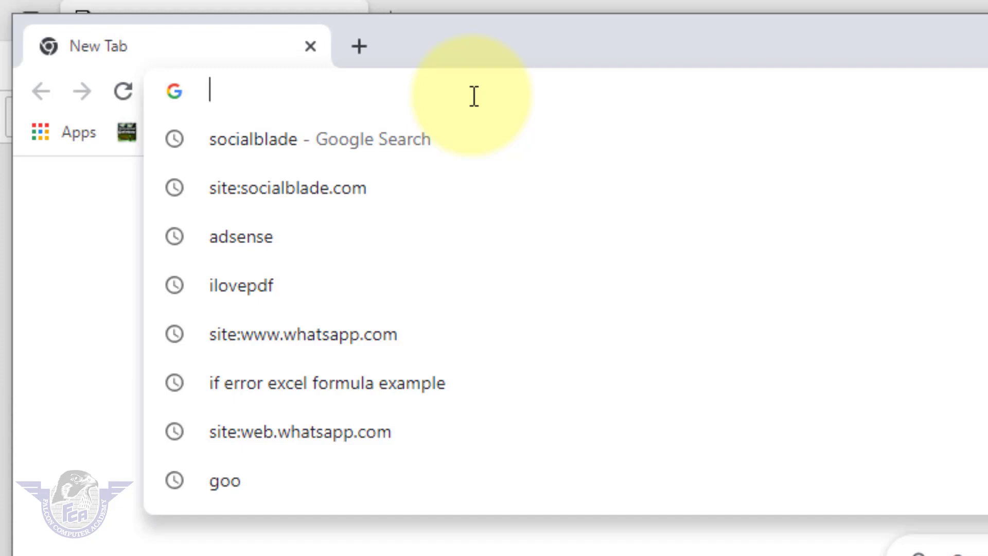
pyautogui.write('i')
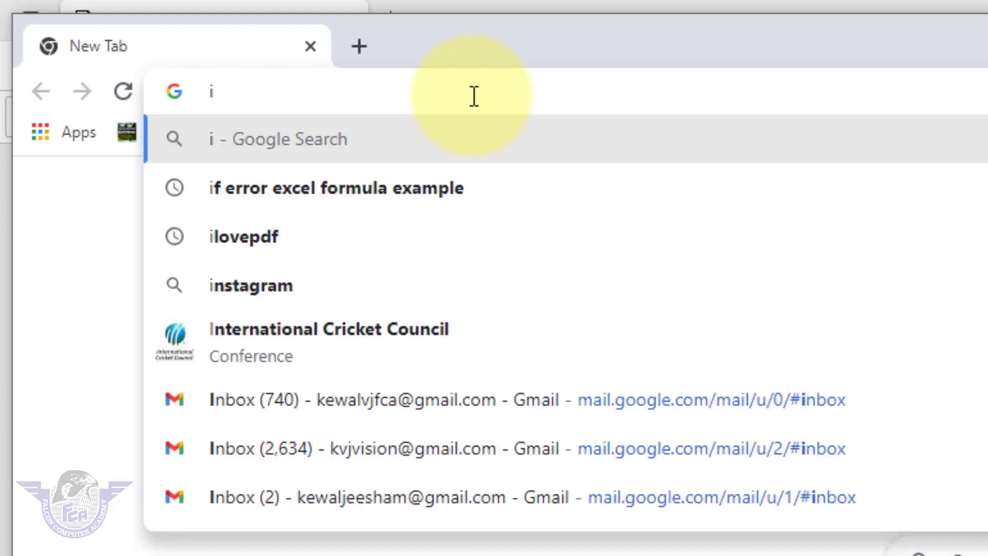
pyautogui.write('lovepdf.com')
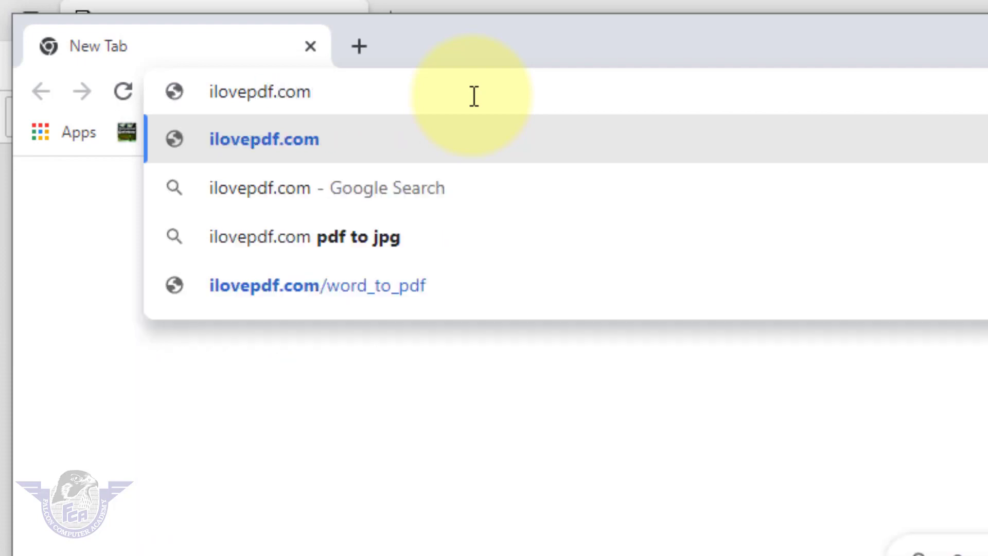
pyautogui.press('Return')
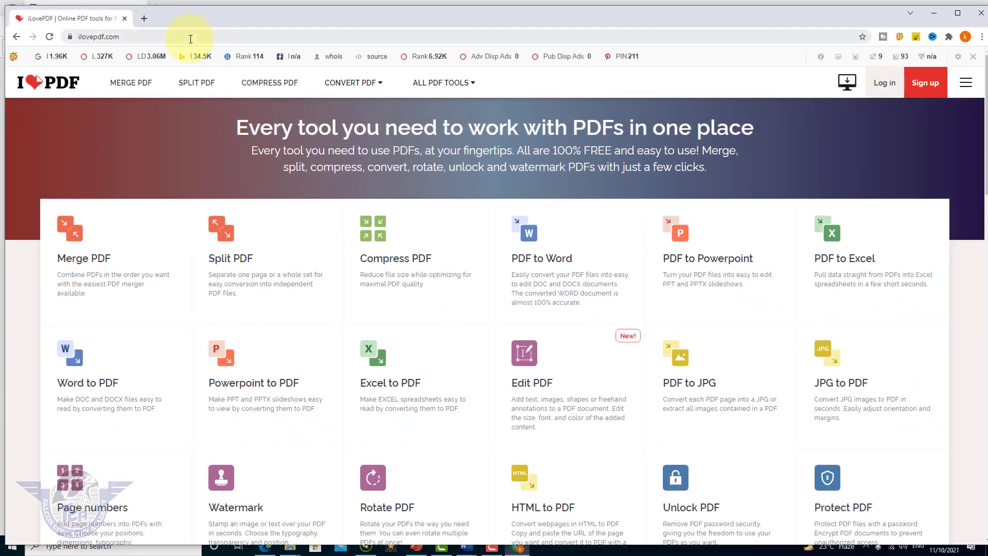
pyautogui.scroll(-4, 471, 354)
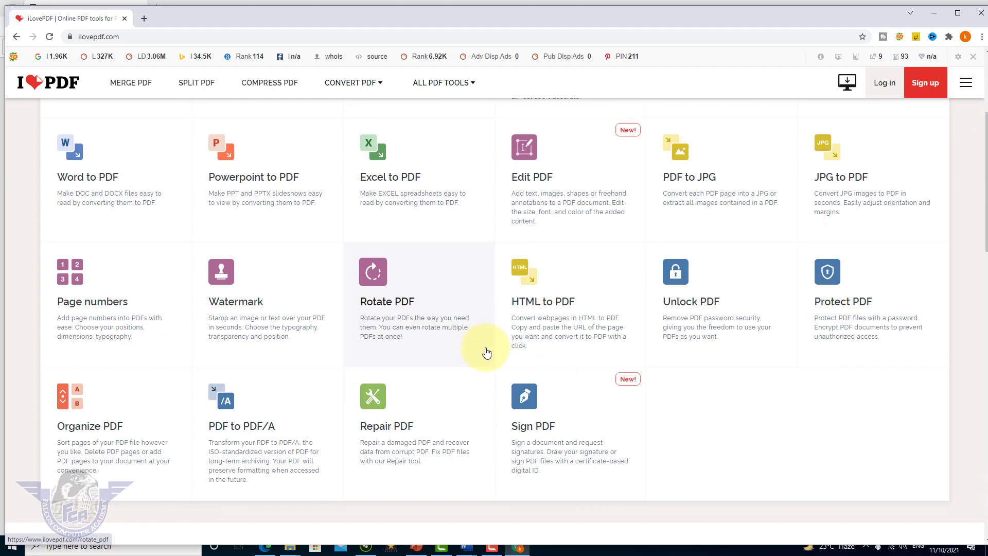
pyautogui.click(712, 185)
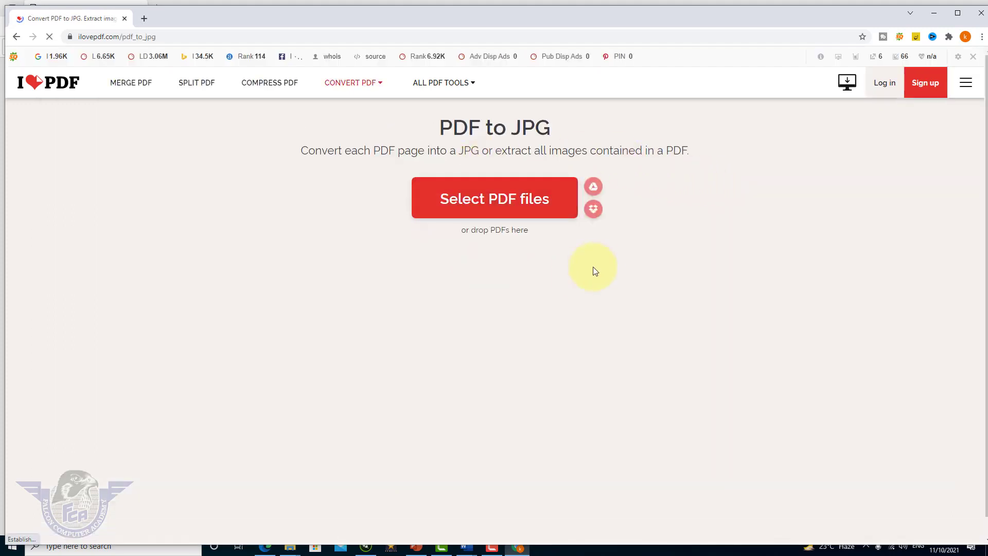
# Convert my logo.pdf from the Desktop to JPG with the Page to JPG option and download the image
pyautogui.click(510, 208)
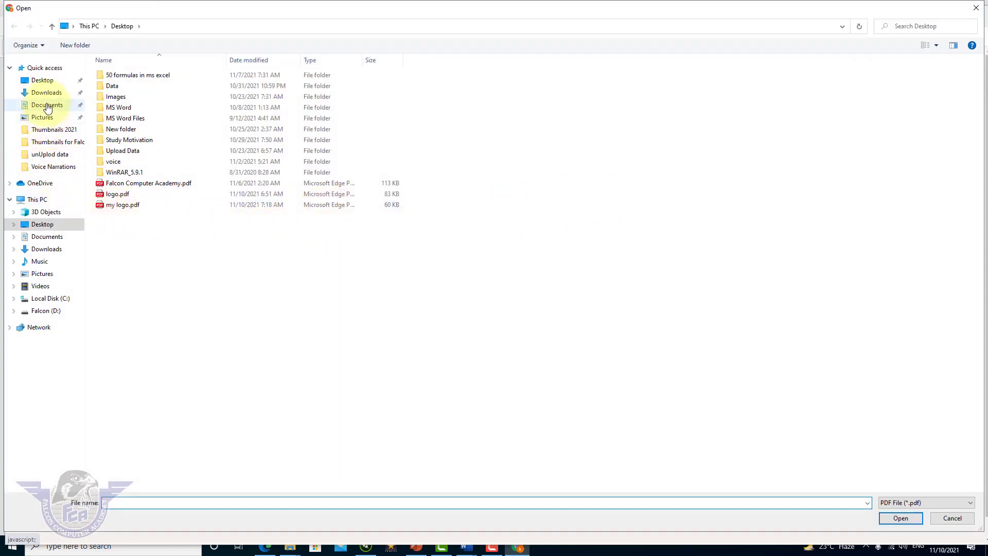
pyautogui.click(44, 80)
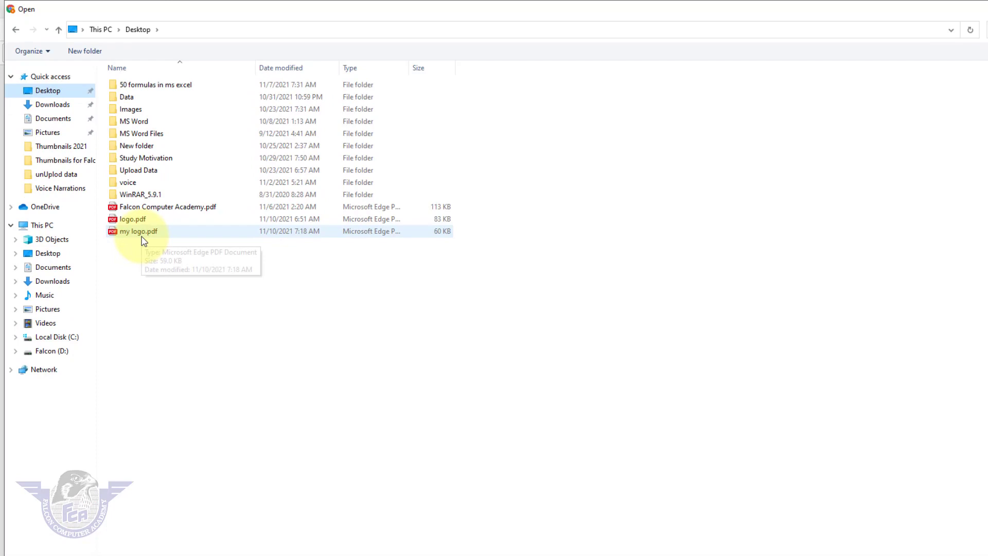
pyautogui.click(142, 233)
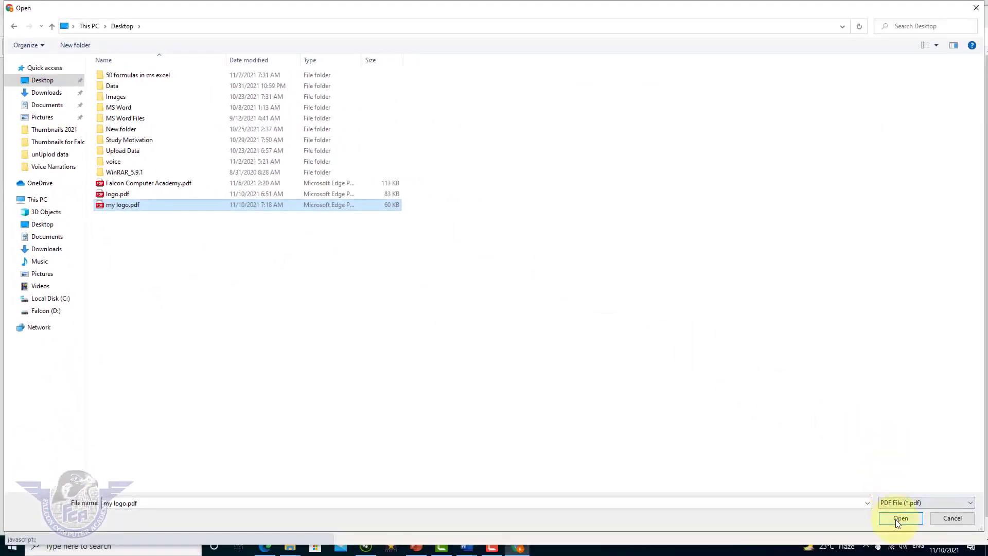
pyautogui.click(898, 519)
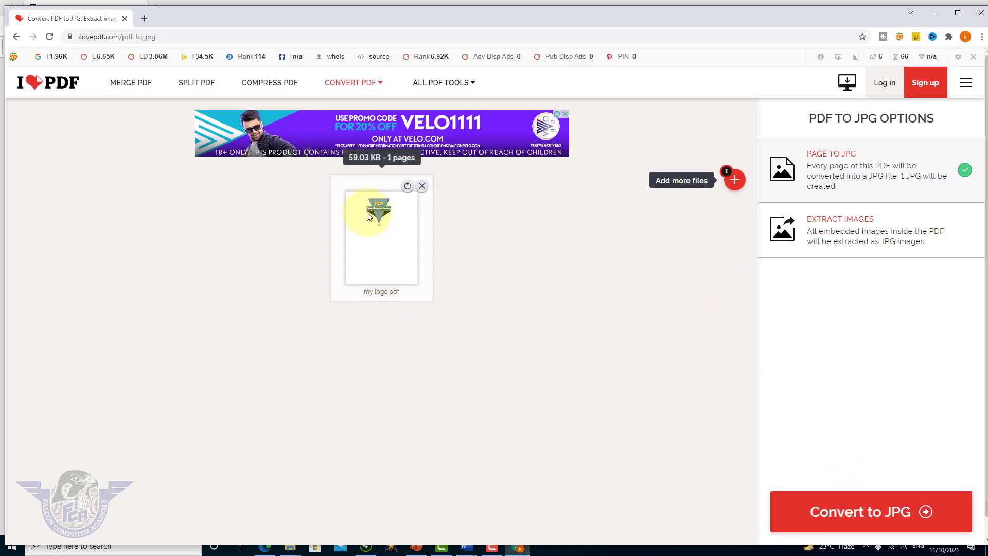
pyautogui.click(865, 520)
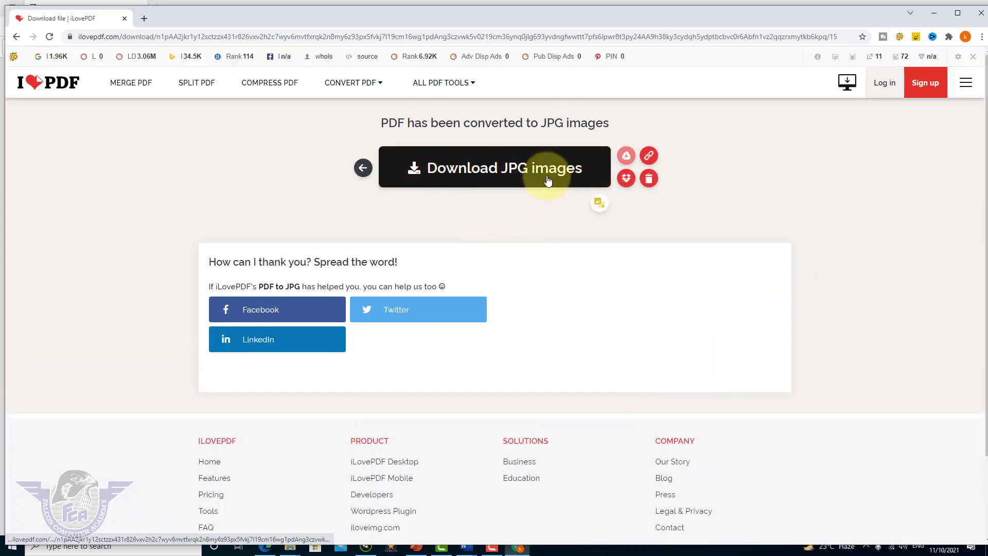
pyautogui.click(502, 178)
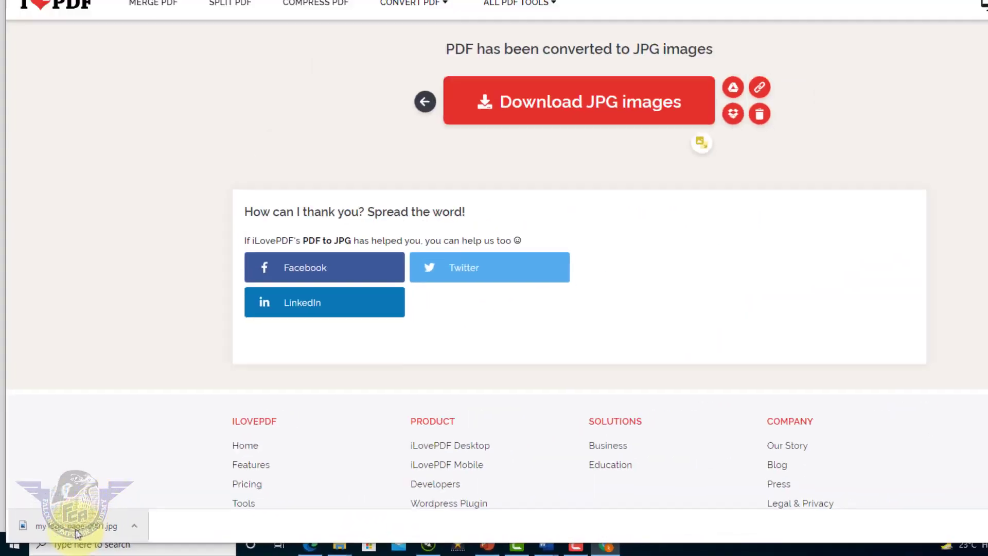
# Show the downloaded my logo_page-0001.jpg in its folder and move it from Downloads to the desktop
pyautogui.rightClick(77, 534)
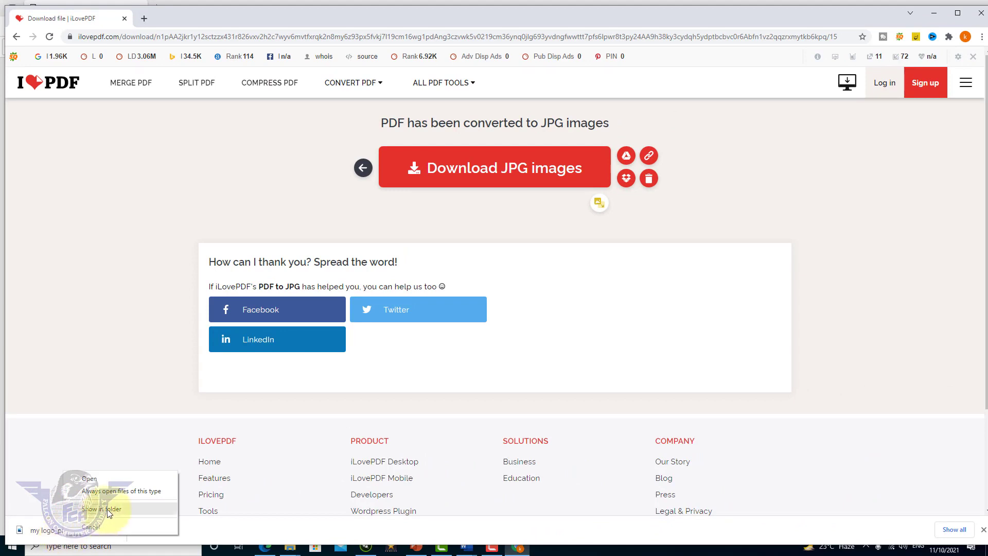
pyautogui.click(126, 506)
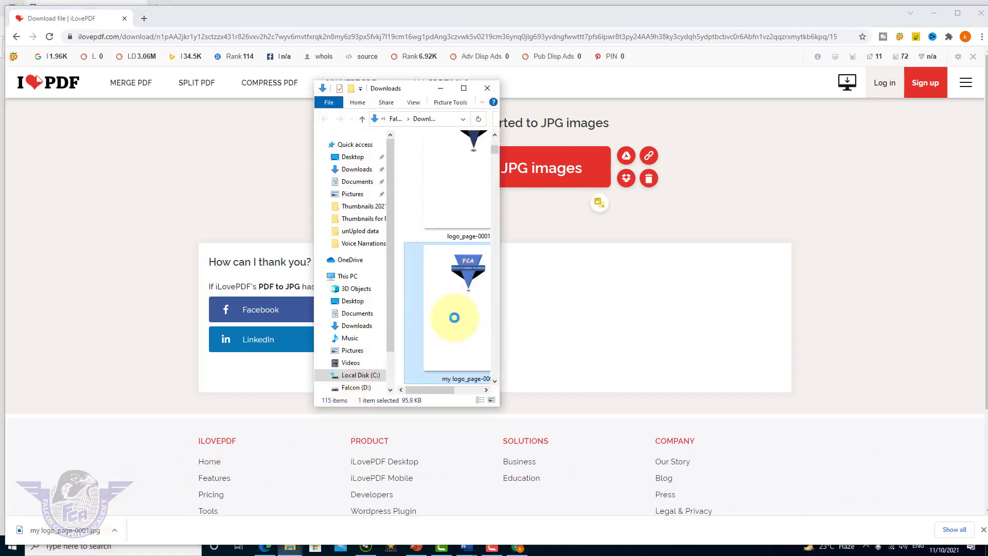
pyautogui.rightClick(454, 317)
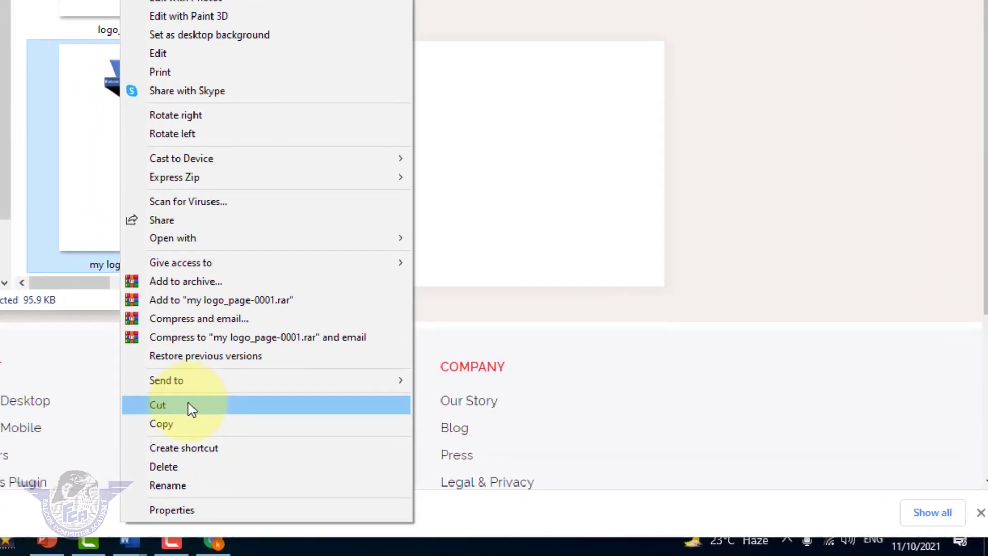
pyautogui.click(448, 458)
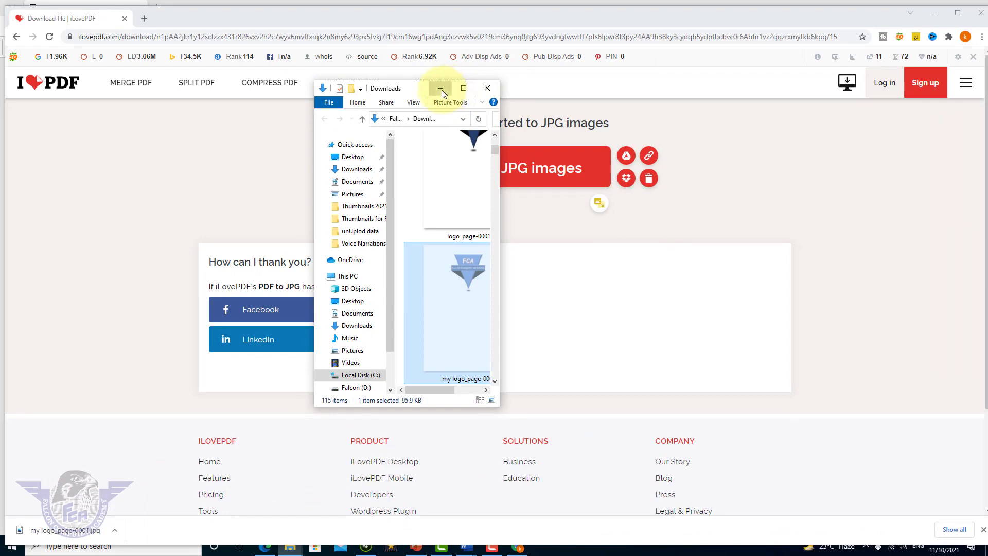
pyautogui.click(441, 89)
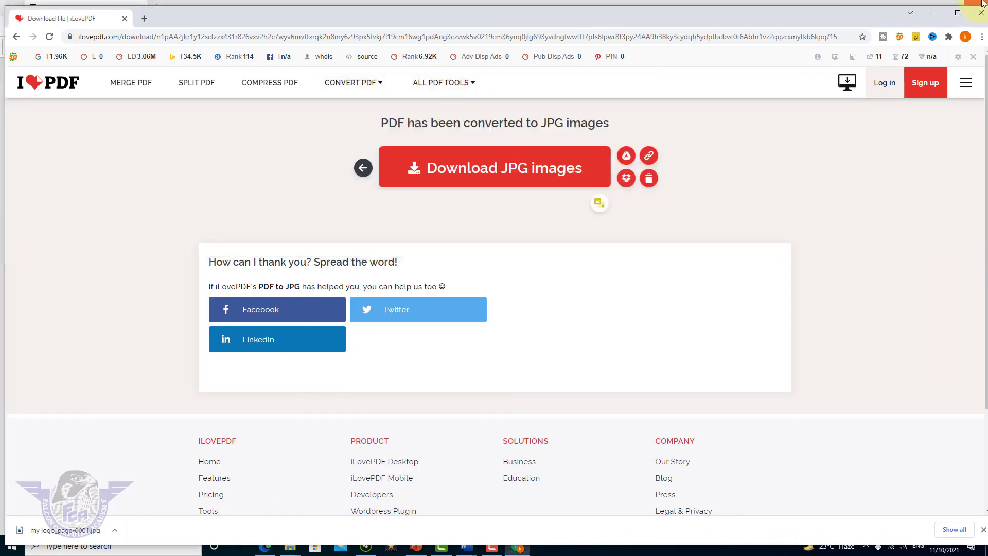
pyautogui.click(936, 15)
pyautogui.rightClick(648, 184)
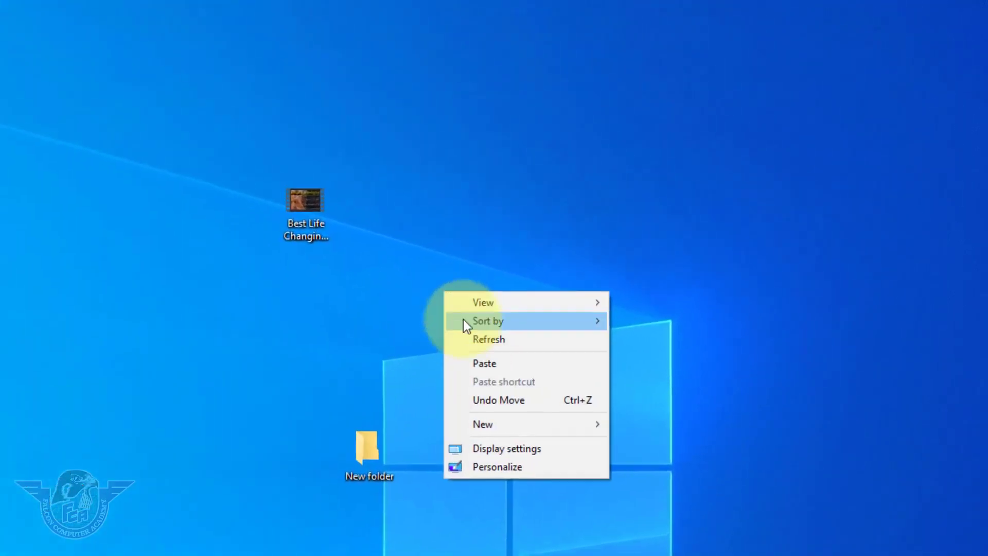
pyautogui.click(509, 370)
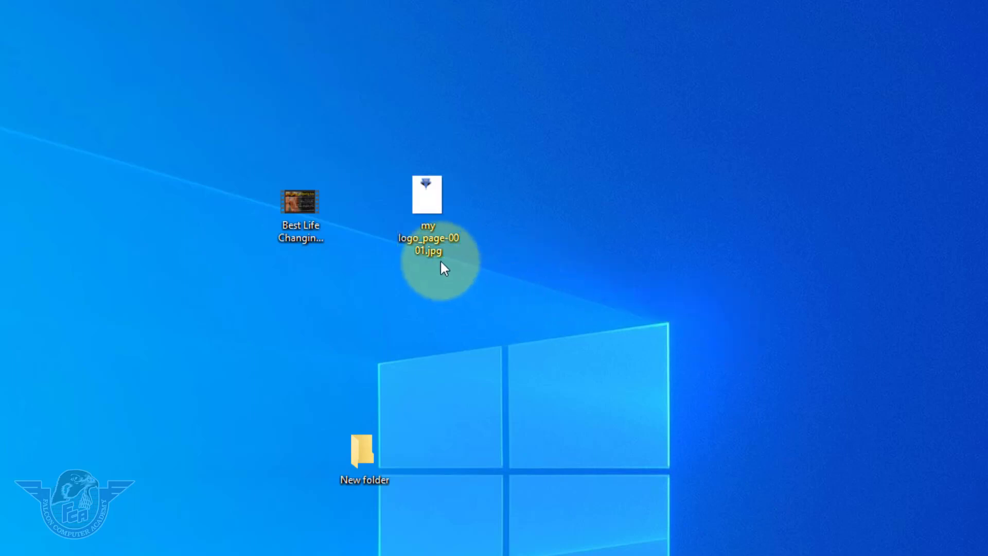
pyautogui.moveTo(435, 210)
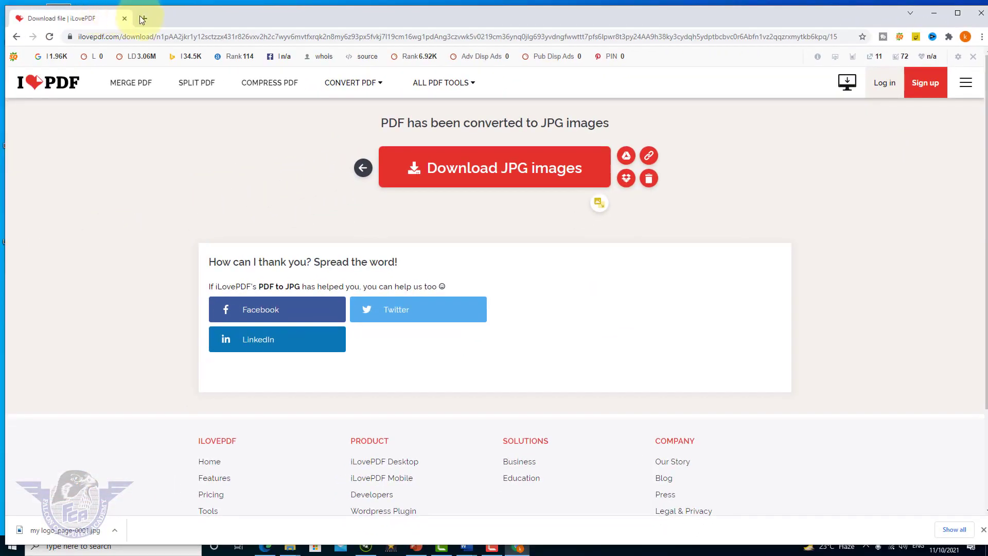
# Open the remove.bg website in a new Chrome tab
pyautogui.click(142, 19)
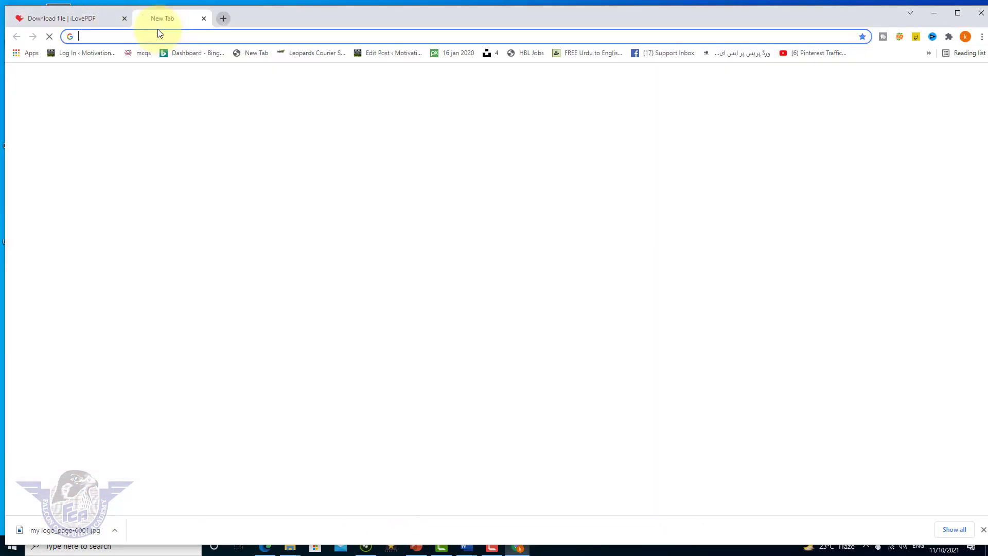
pyautogui.click(164, 36)
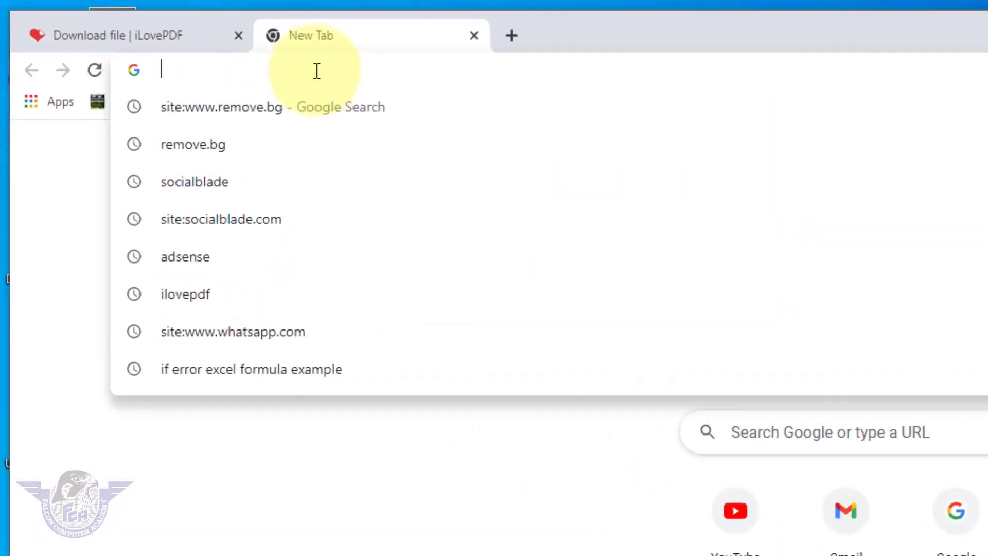
pyautogui.write('remove.bg')
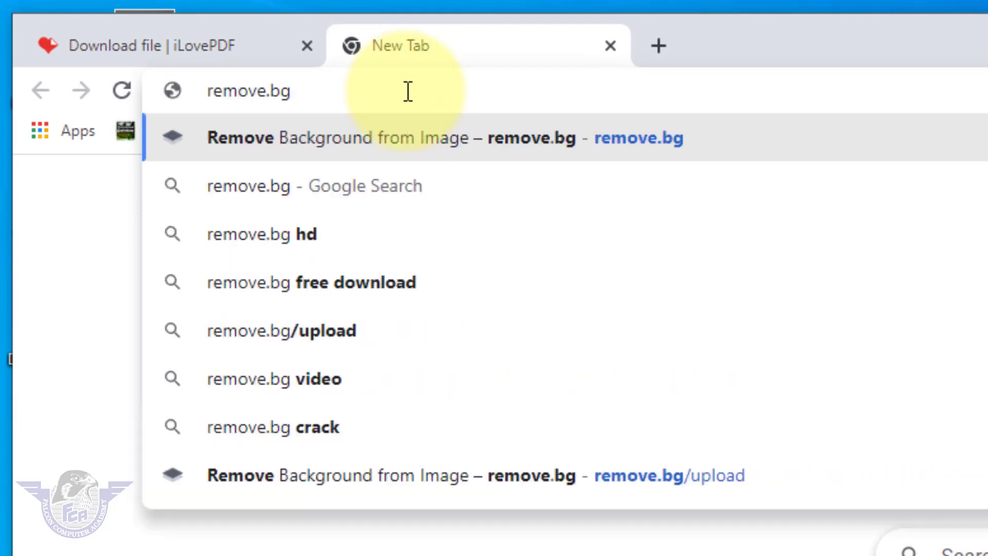
pyautogui.press('Return')
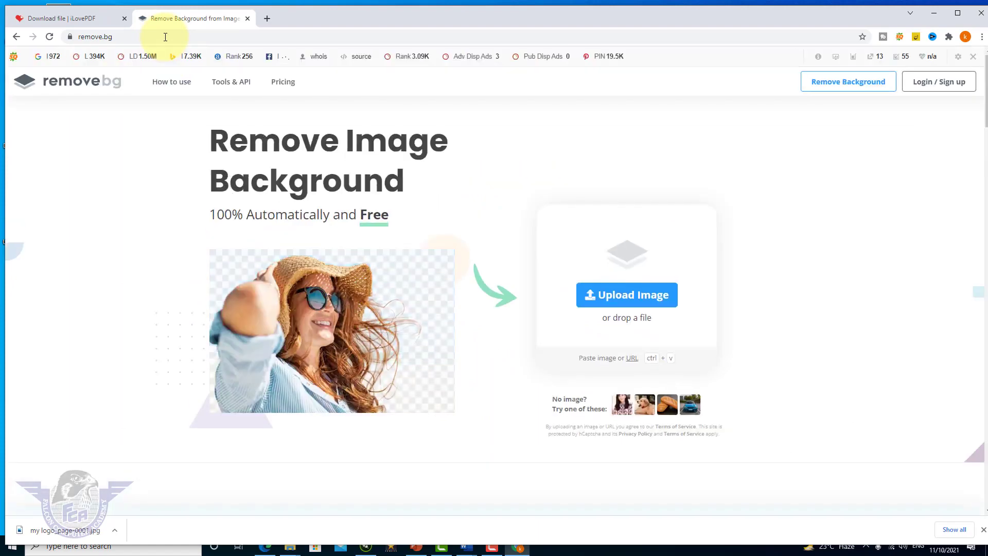
# Upload my logo_page-0001.jpg from the Desktop to remove.bg for background removal
pyautogui.click(667, 308)
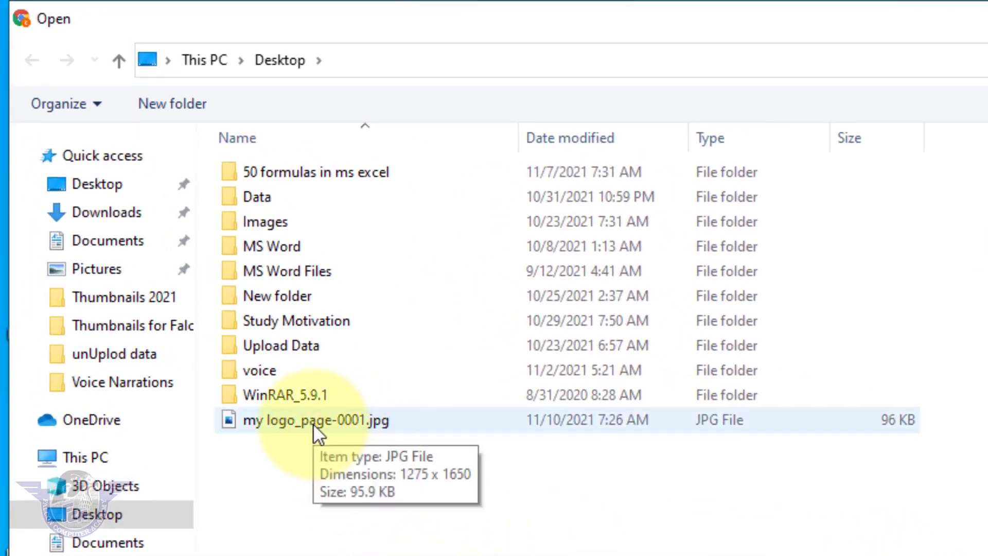
pyautogui.click(108, 193)
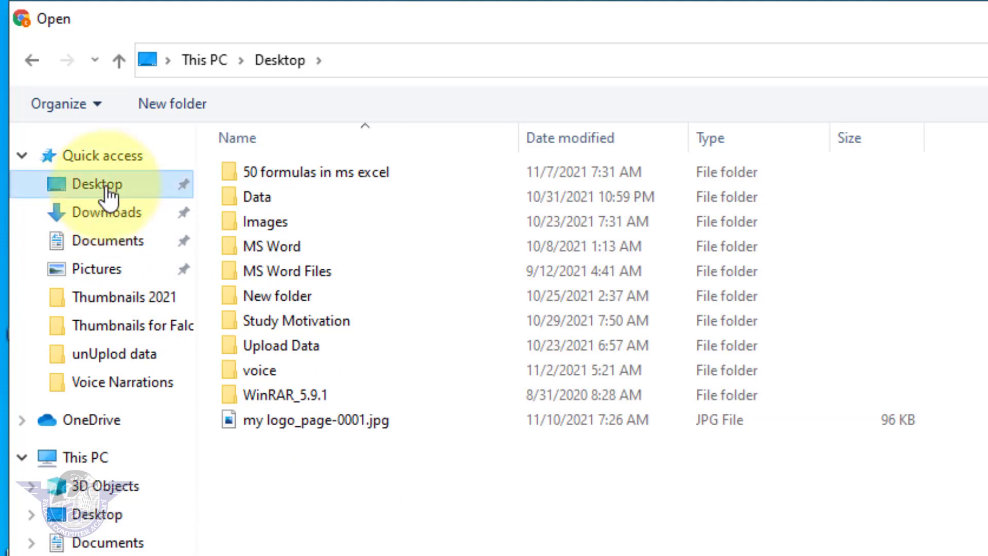
pyautogui.click(382, 430)
pyautogui.click(929, 486)
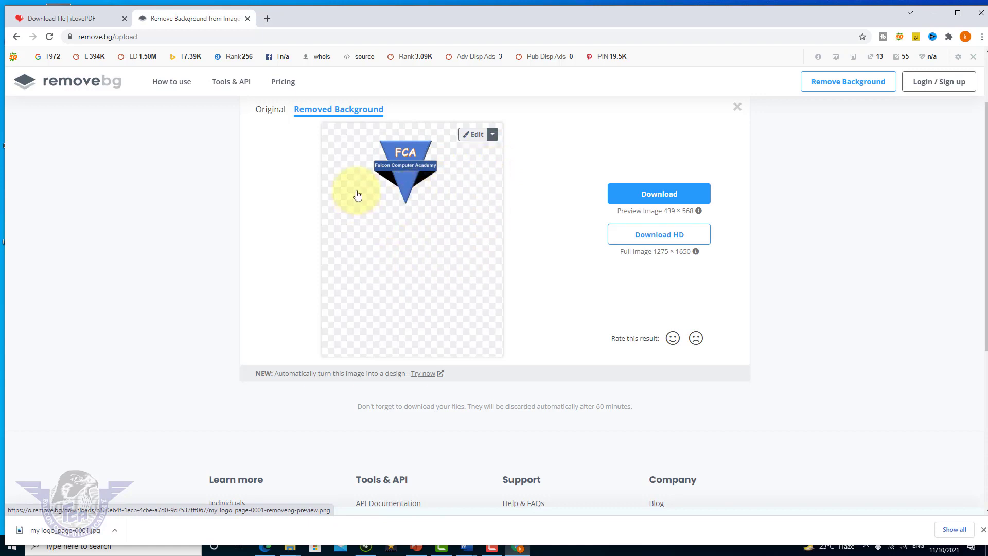
# Download the 439 × 568 preview version of the logo with its background removed
pyautogui.click(492, 135)
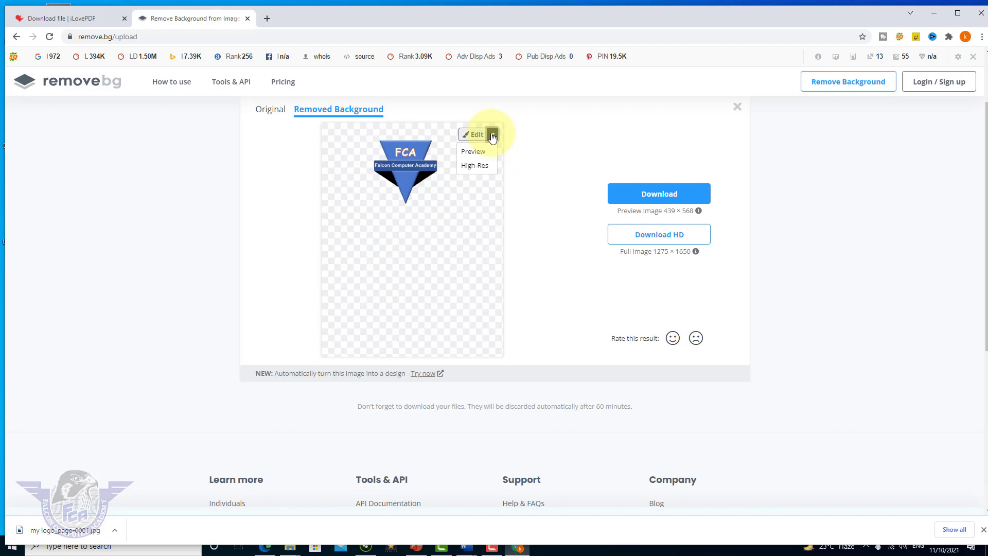
pyautogui.click(493, 136)
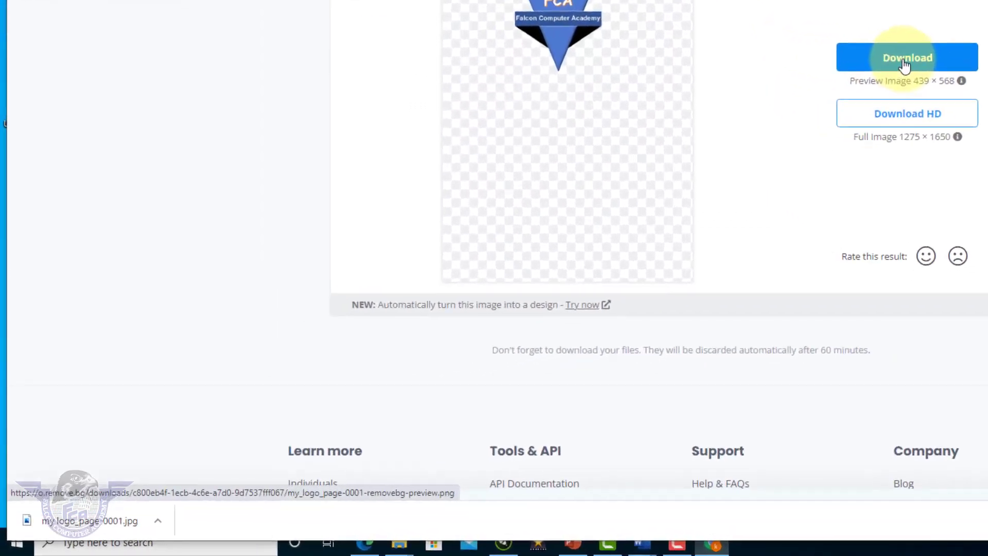
pyautogui.click(904, 62)
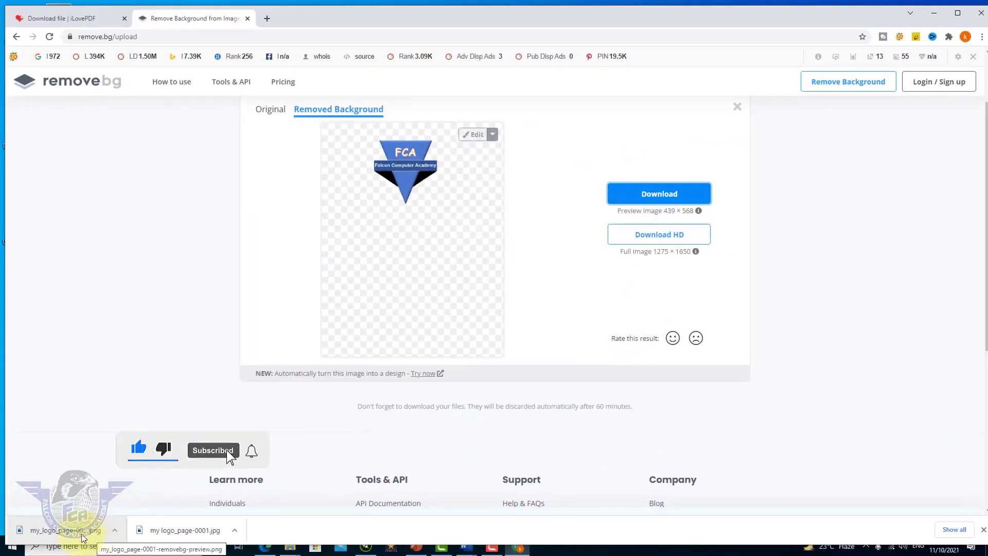
# Move my_logo_page-0001-removebg-preview.png from the Downloads folder to the desktop and open it there to check the image
pyautogui.rightClick(83, 537)
pyautogui.click(117, 508)
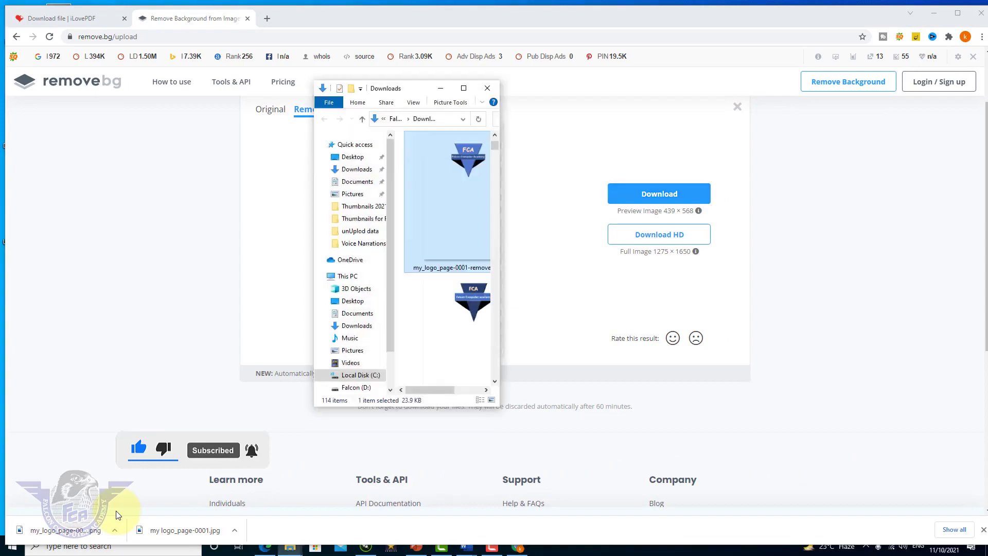
pyautogui.rightClick(442, 206)
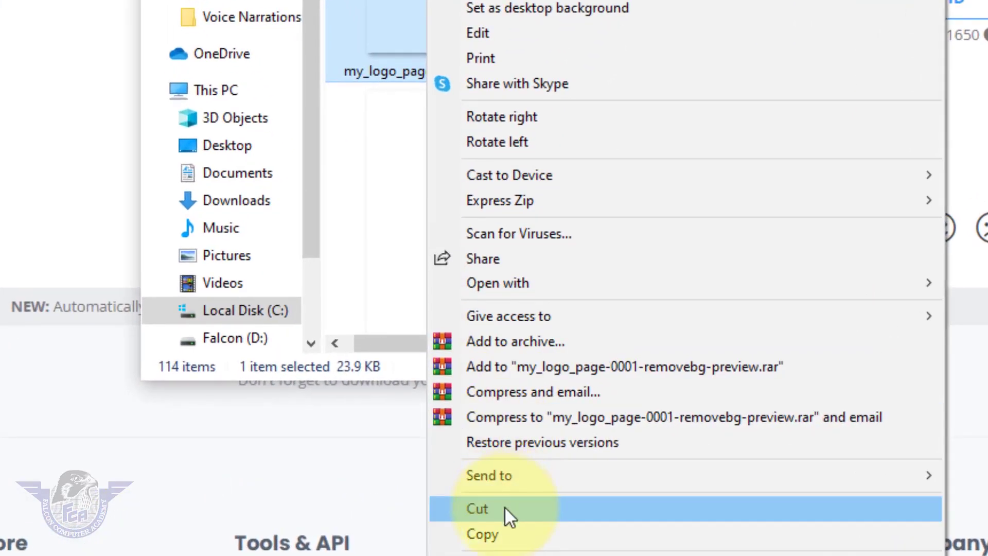
pyautogui.click(488, 483)
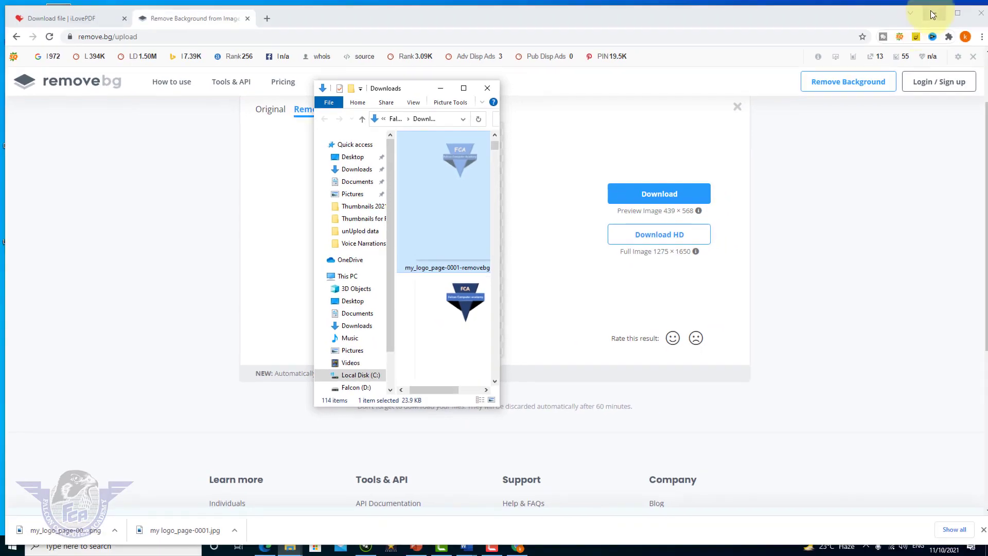
pyautogui.click(488, 88)
pyautogui.rightClick(434, 204)
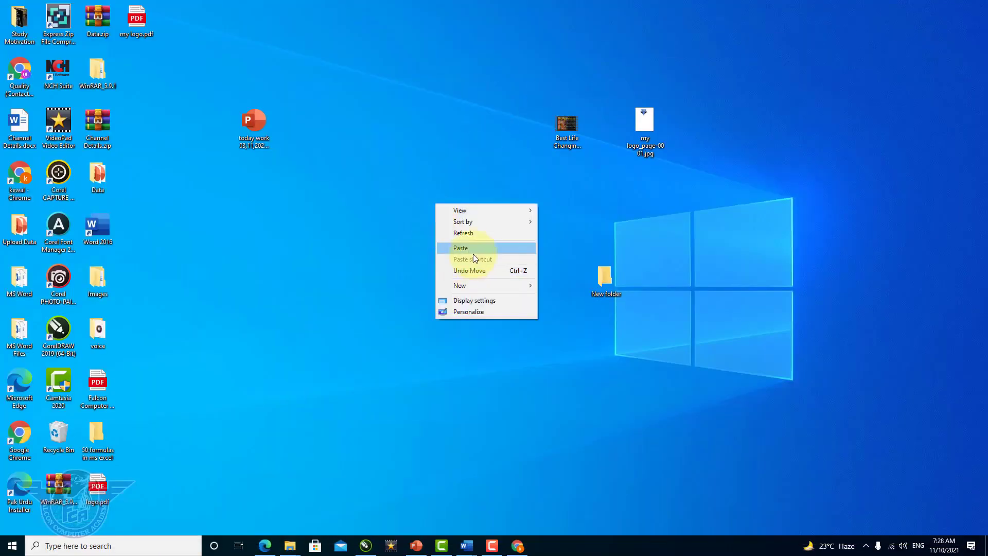
pyautogui.click(473, 251)
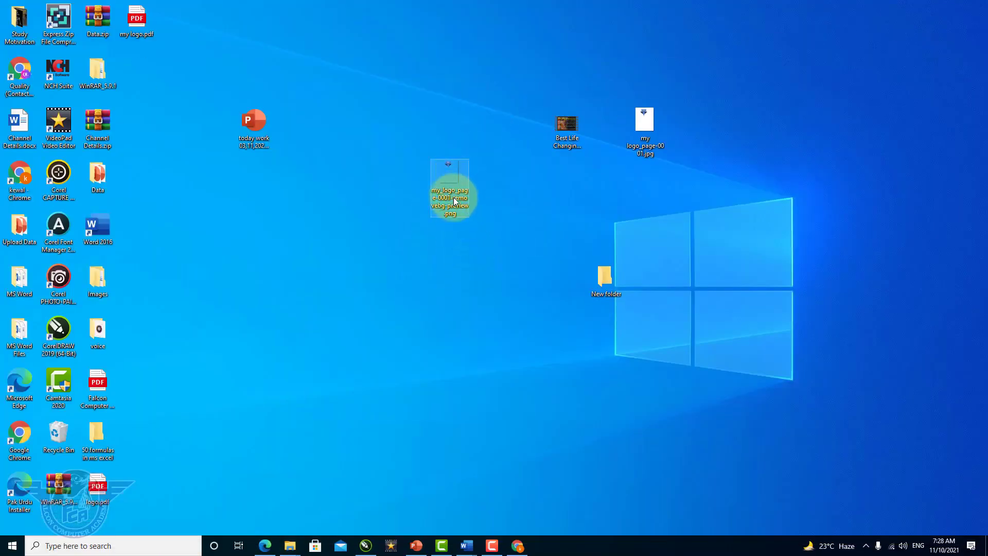
pyautogui.doubleClick(452, 170)
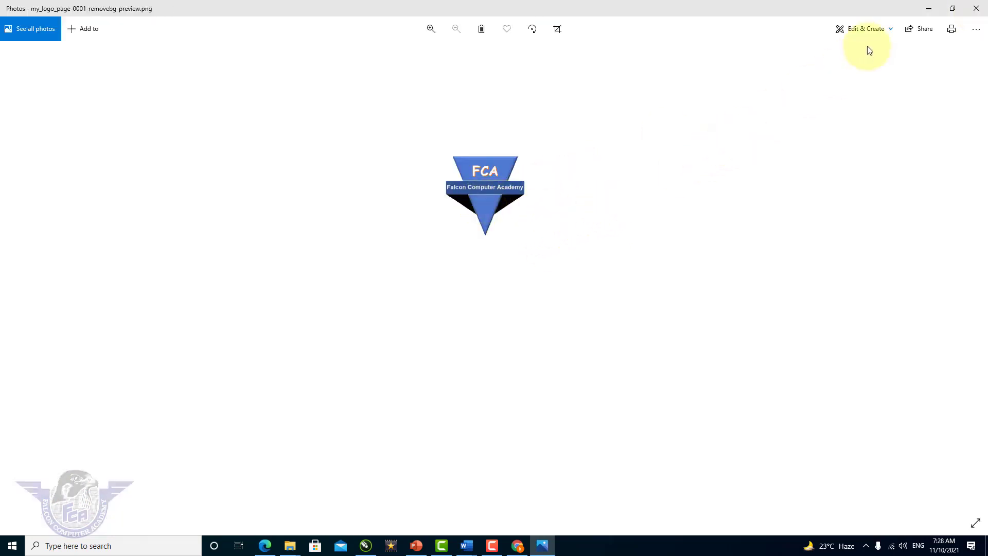
pyautogui.click(977, 11)
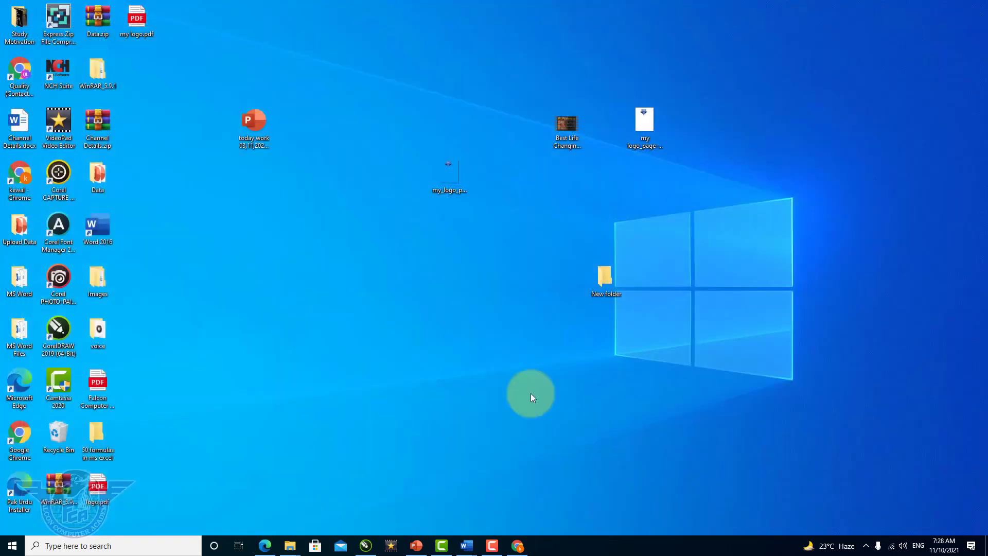
# Switch to the logo.docx window in Word and create a new blank document
pyautogui.moveTo(468, 550)
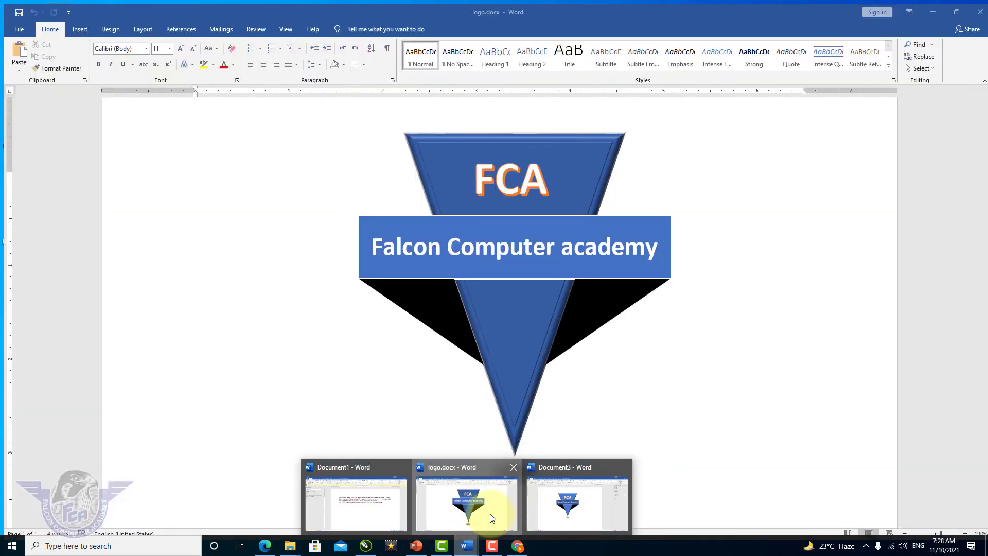
pyautogui.click(490, 513)
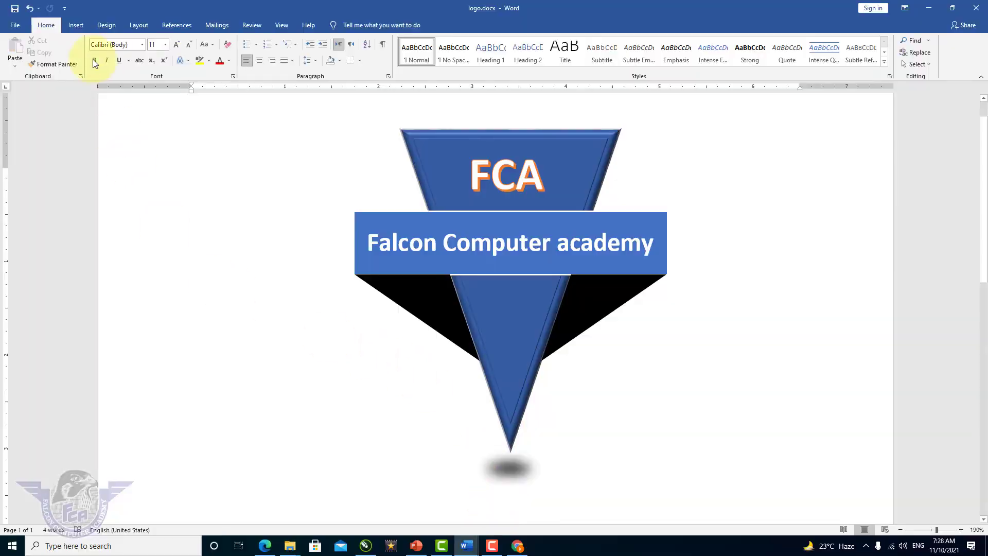
pyautogui.click(18, 25)
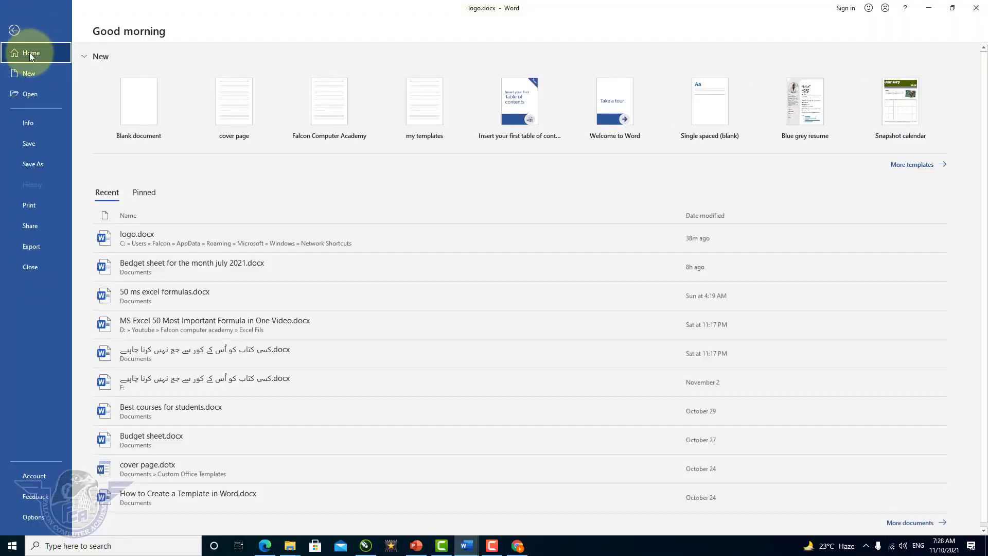
pyautogui.click(31, 73)
pyautogui.click(152, 131)
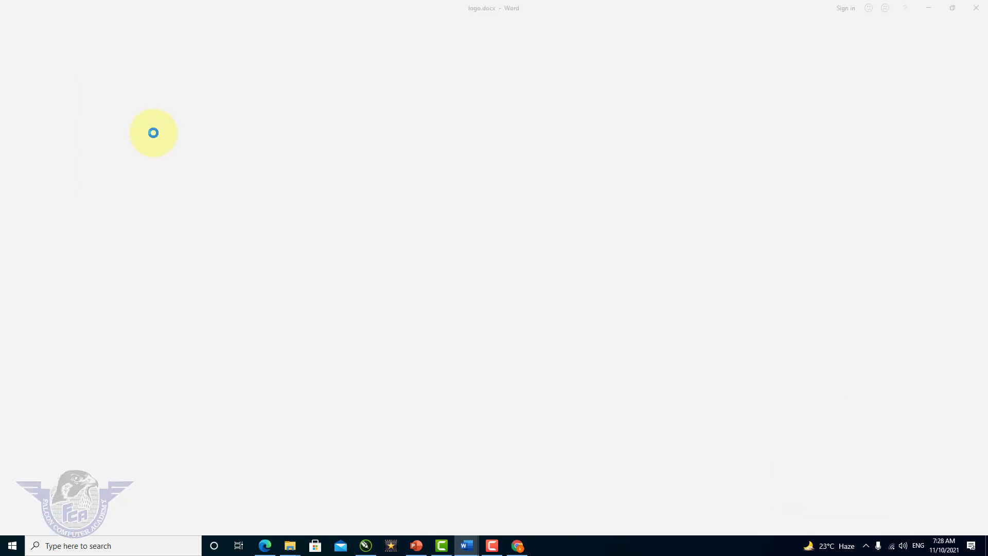
# Insert the picture akhrat.jpg from the wallpaper 2020 folder on drive D and set its text wrapping to In Front of Text
pyautogui.click(79, 27)
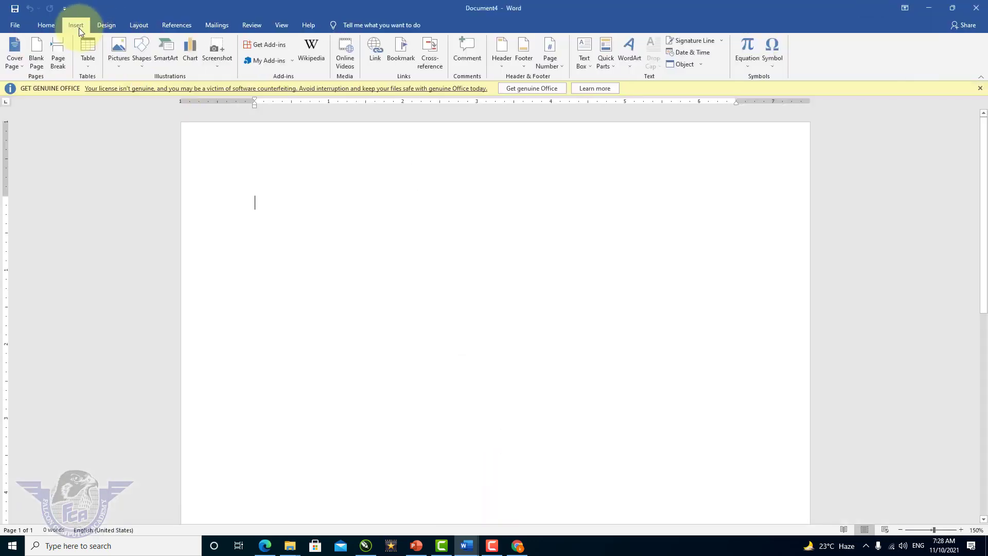
pyautogui.click(118, 51)
pyautogui.click(152, 92)
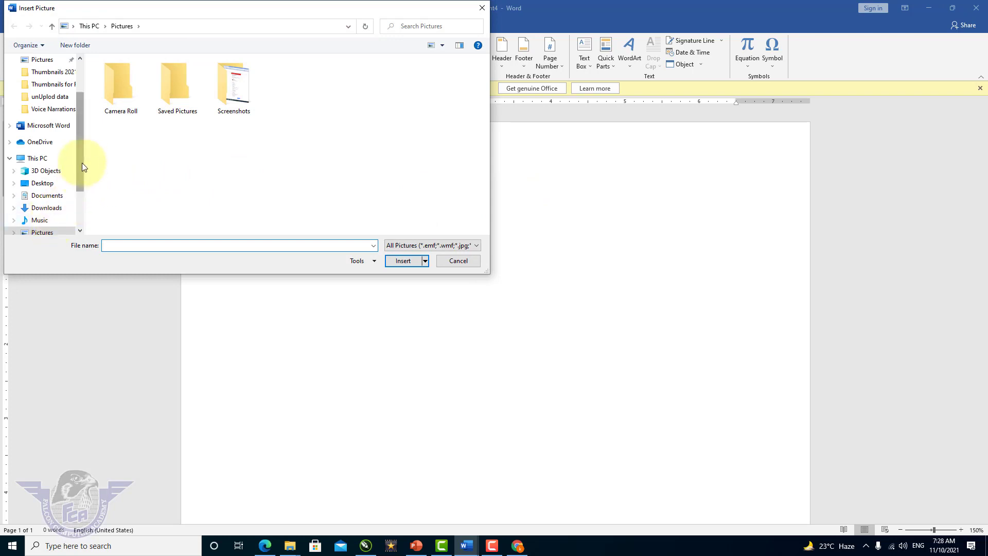
pyautogui.moveTo(82, 163); pyautogui.dragTo(79, 195)
pyautogui.click(56, 208)
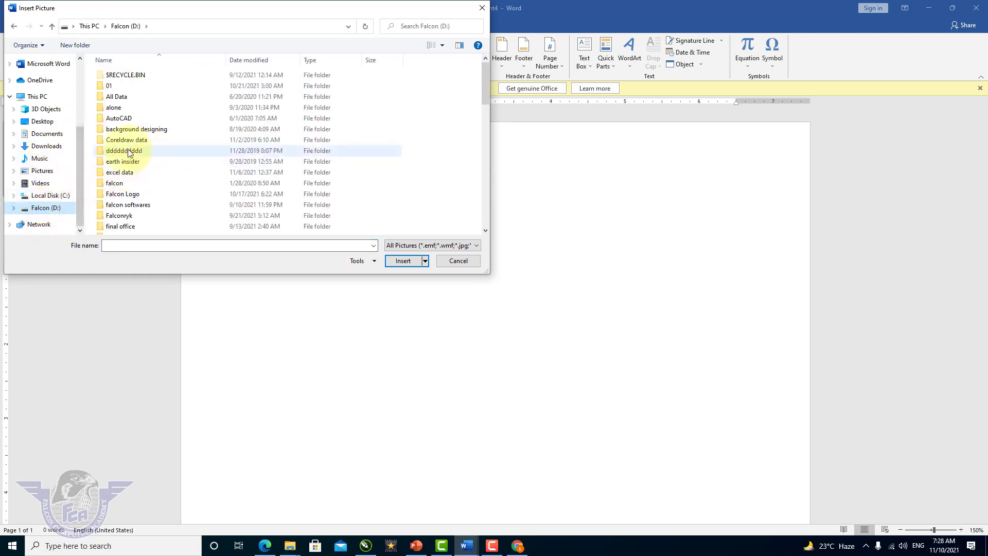
pyautogui.scroll(-5, 125, 218)
pyautogui.scroll(-8, 126, 218)
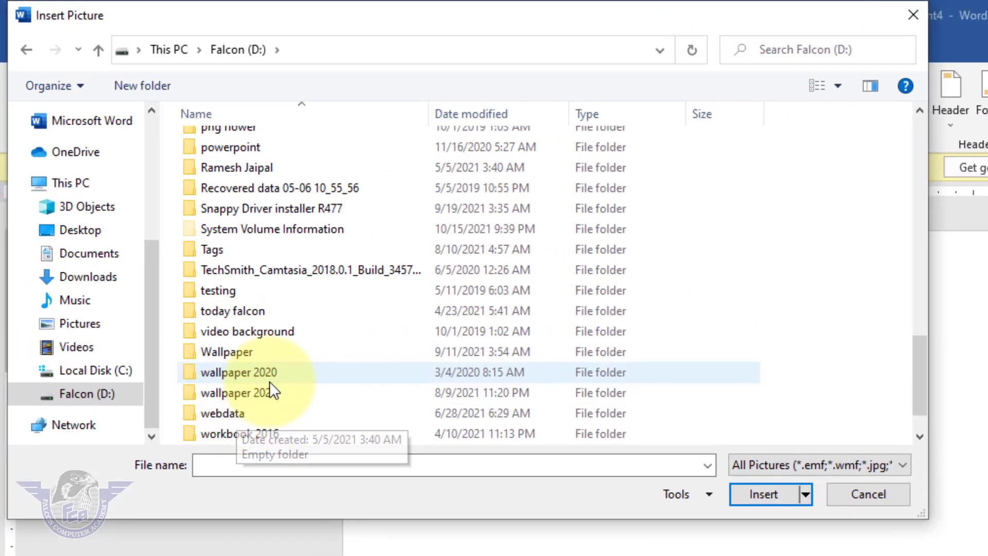
pyautogui.click(143, 198)
pyautogui.doubleClick(270, 376)
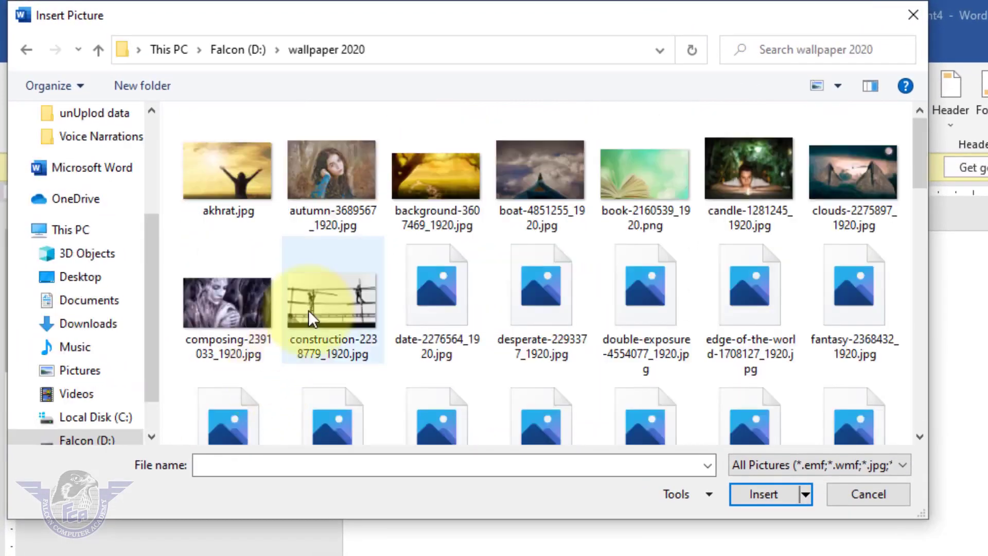
pyautogui.click(246, 186)
pyautogui.doubleClick(246, 186)
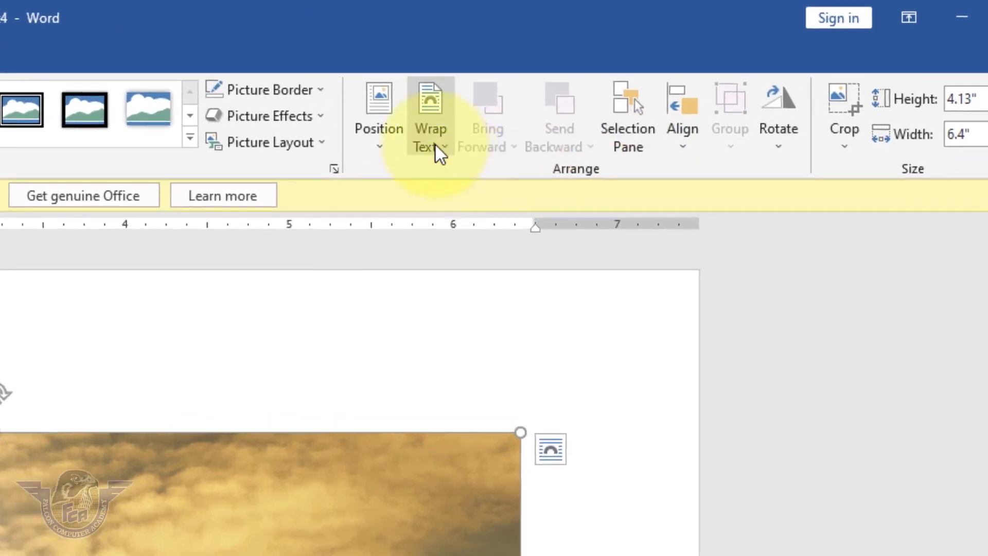
pyautogui.click(515, 127)
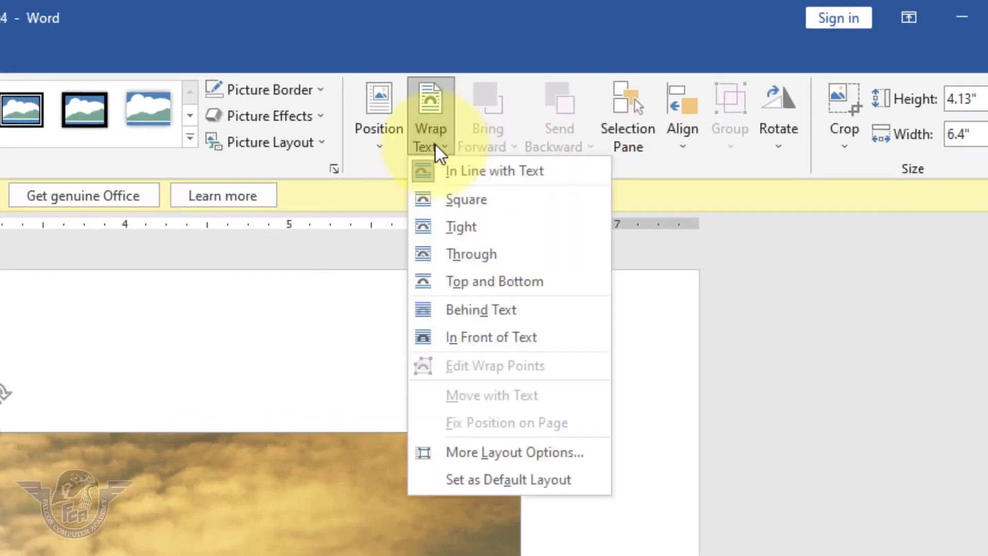
pyautogui.click(489, 342)
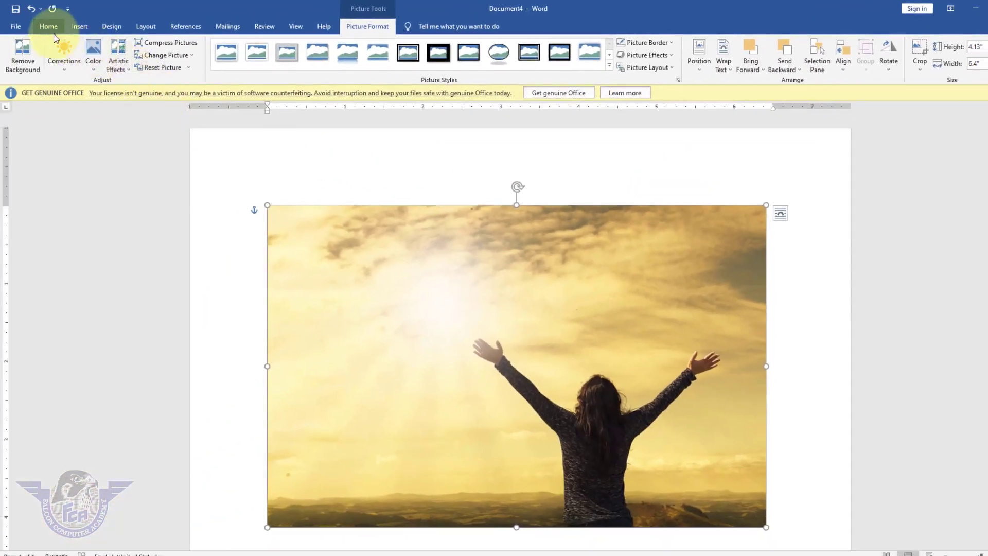
# Insert my_logo_page-0001-removebg-preview.png from the Desktop and set its text wrapping to In Front of Text
pyautogui.click(80, 27)
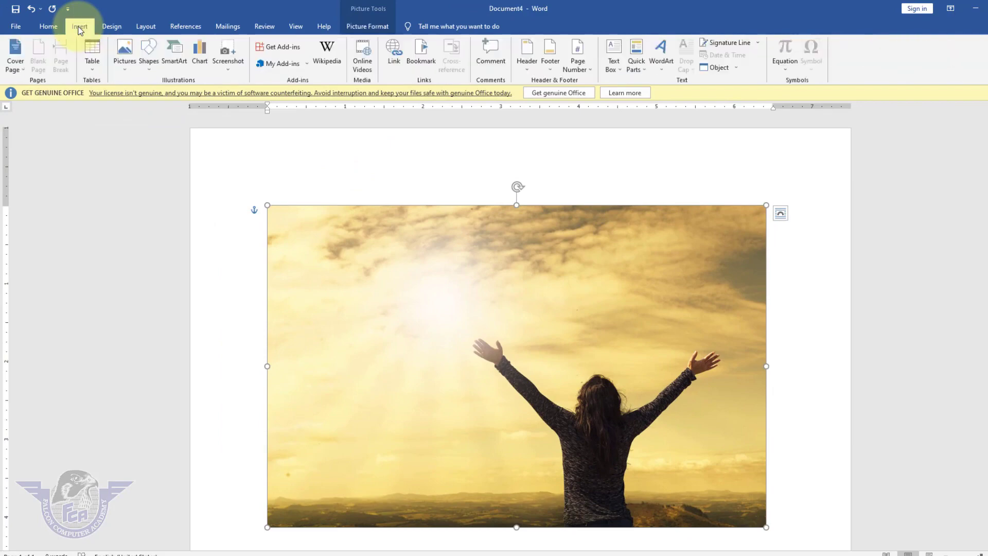
pyautogui.click(125, 56)
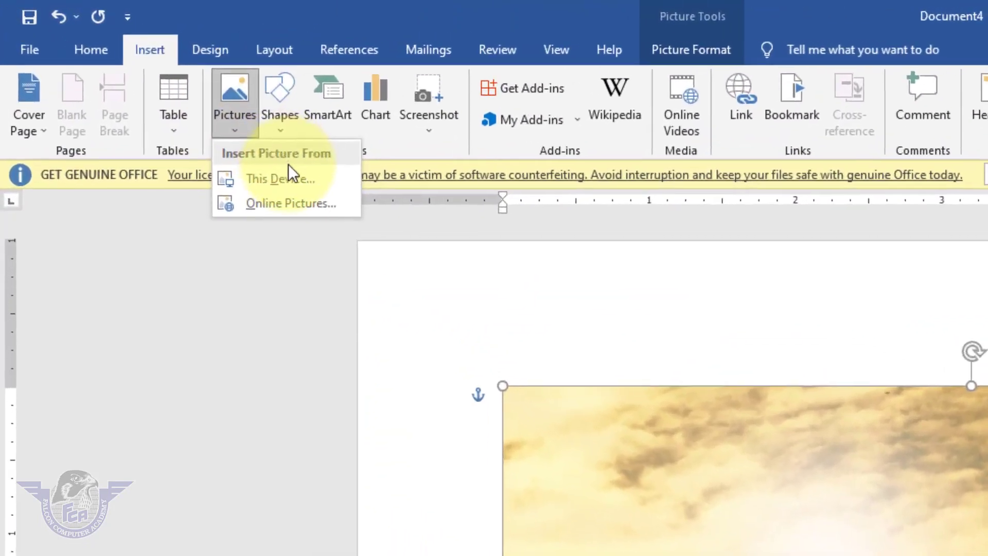
pyautogui.click(289, 178)
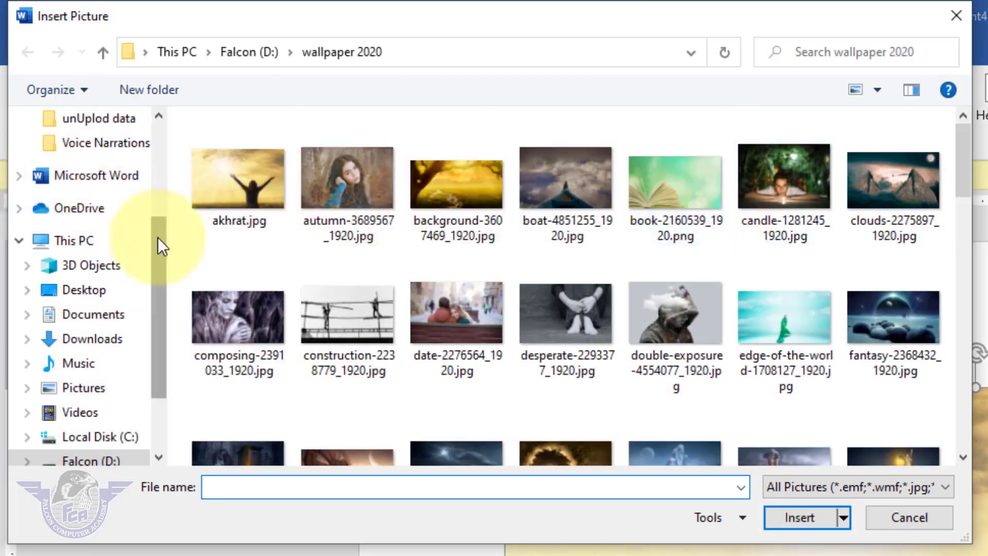
pyautogui.moveTo(157, 237); pyautogui.dragTo(173, 136)
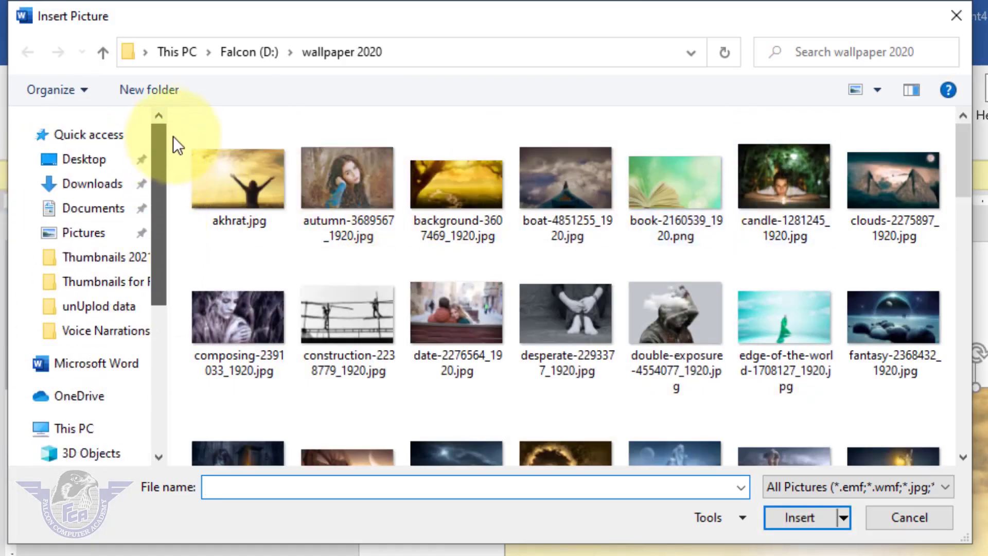
pyautogui.click(75, 160)
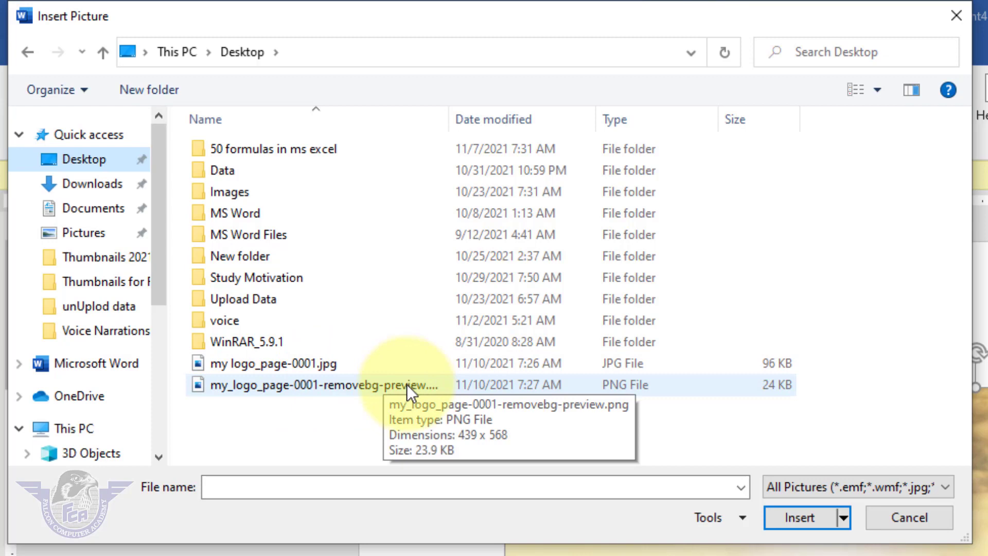
pyautogui.click(377, 390)
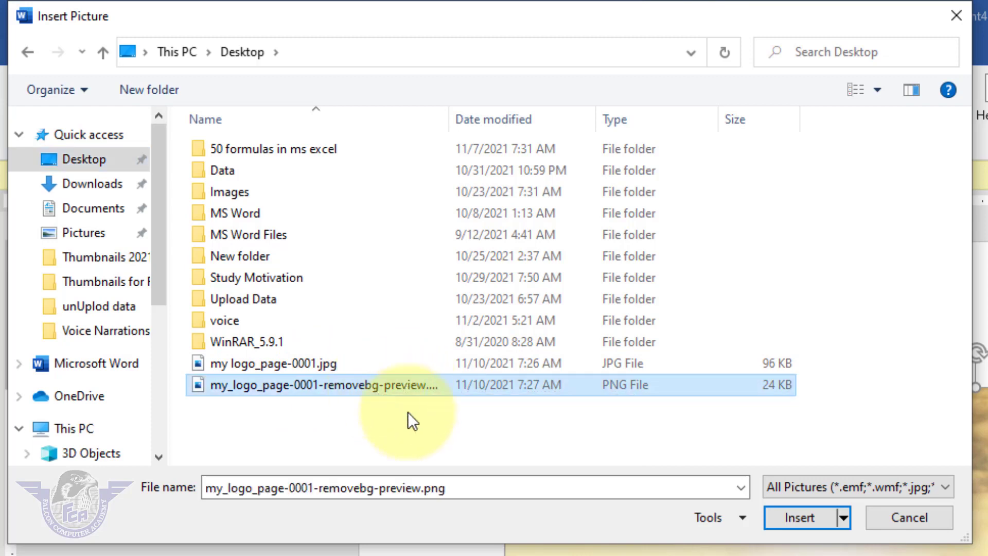
pyautogui.click(797, 519)
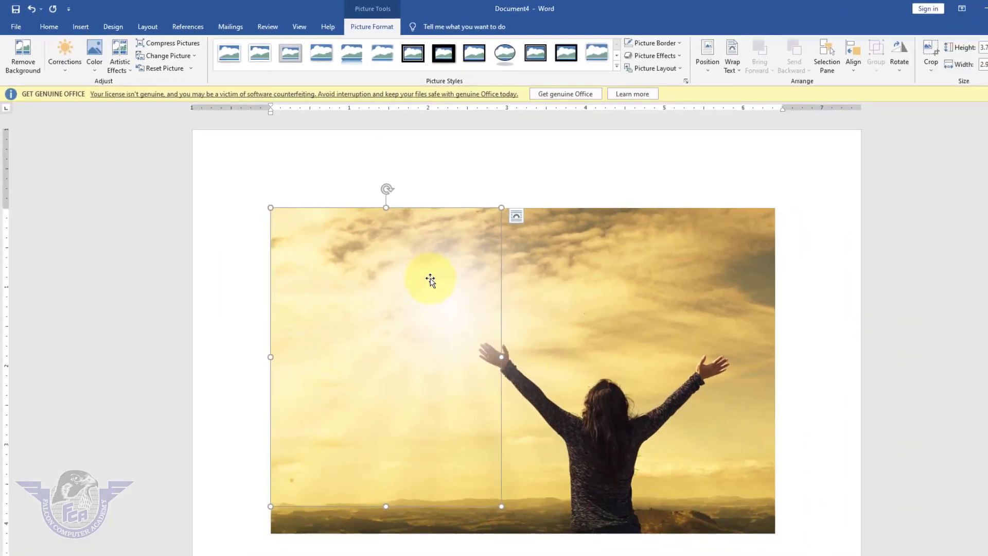
pyautogui.click(732, 69)
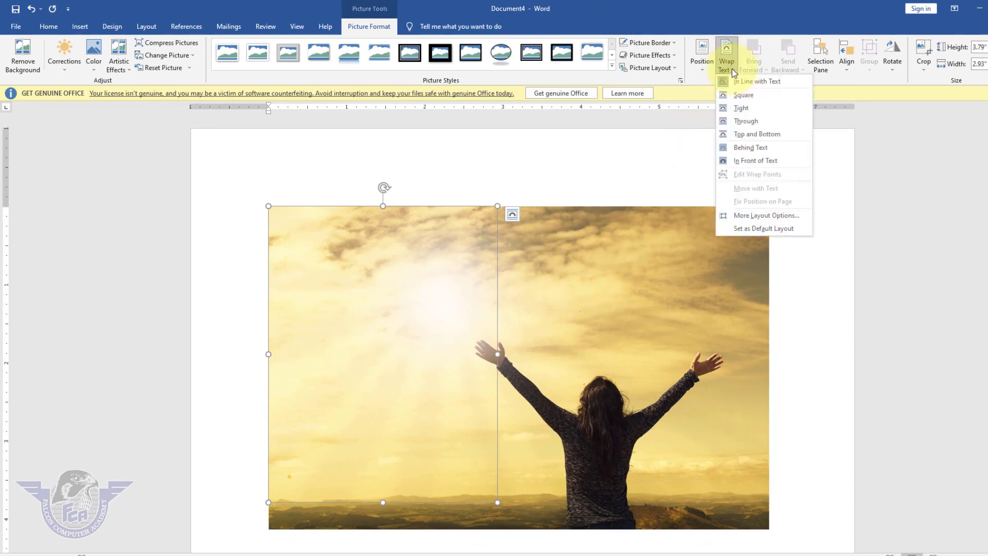
pyautogui.click(750, 157)
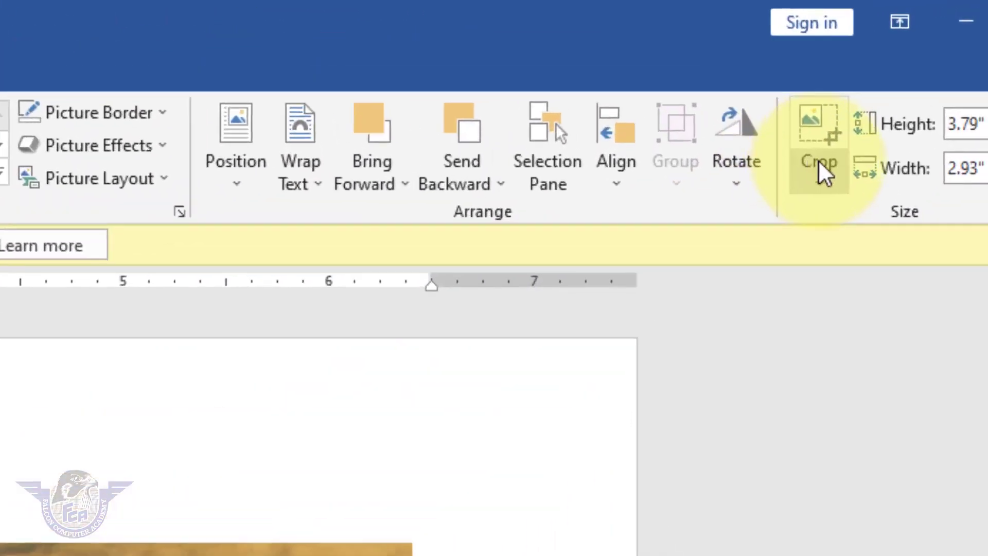
# Crop the logo picture closely around the FCA emblem, to about 1.22" wide by 1.37" high
pyautogui.click(925, 70)
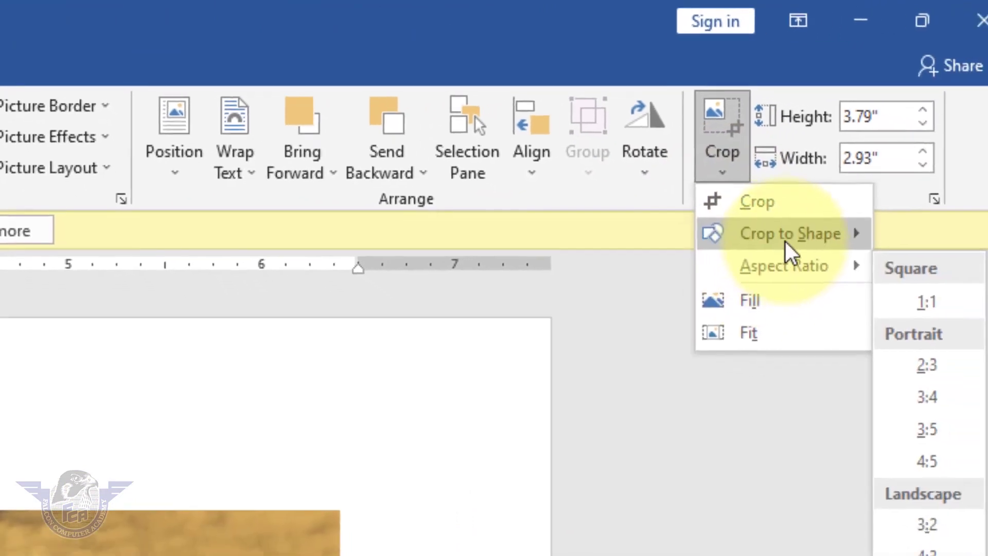
pyautogui.moveTo(882, 264)
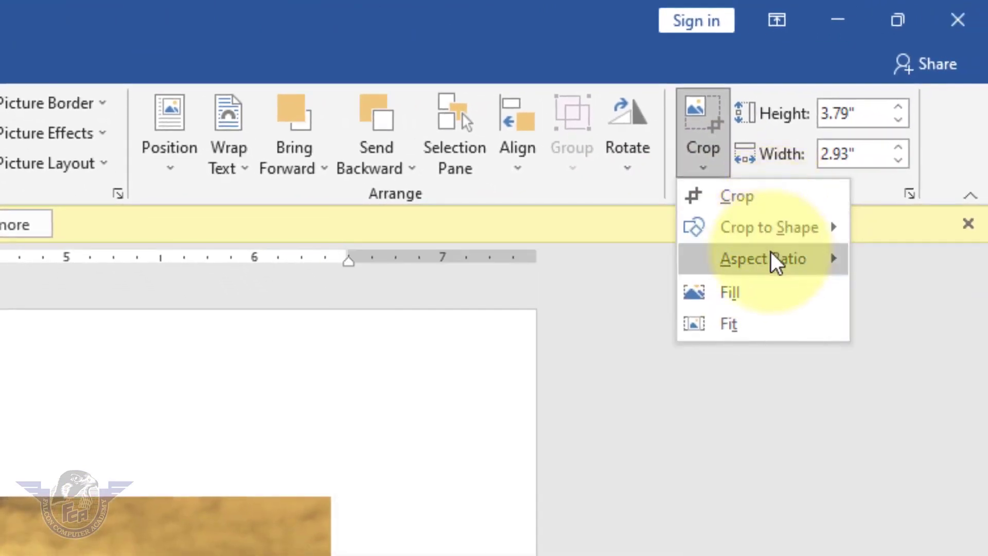
pyautogui.moveTo(777, 259)
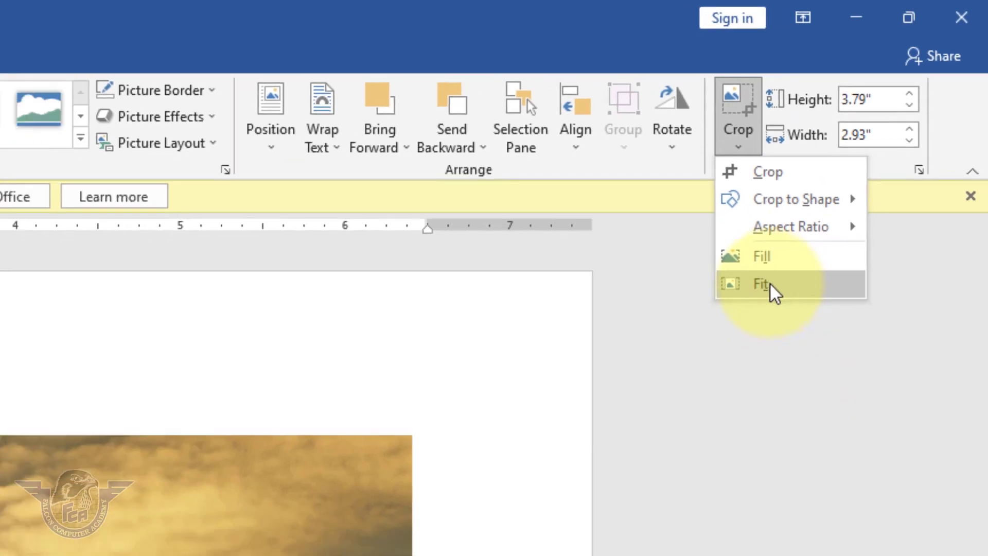
pyautogui.click(770, 282)
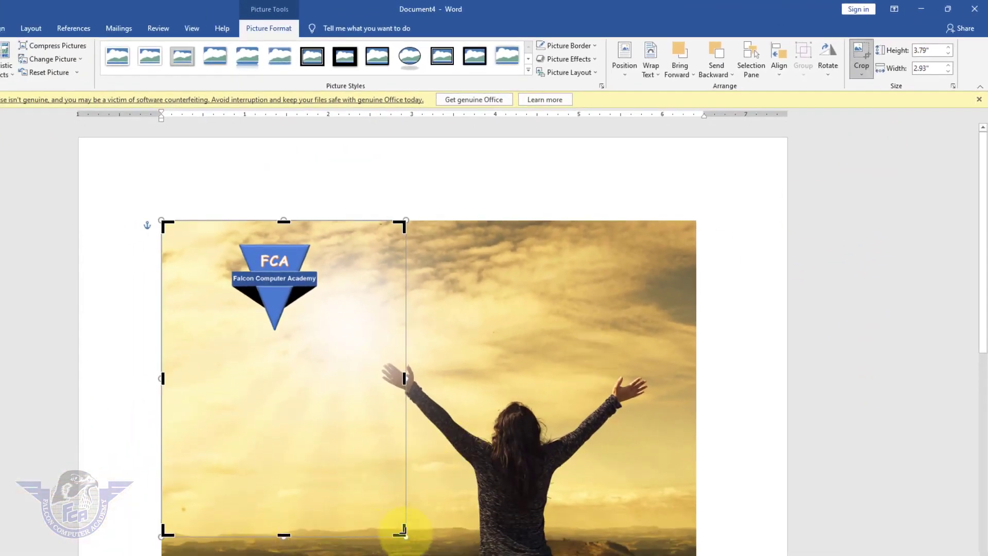
pyautogui.moveTo(399, 530); pyautogui.dragTo(325, 334)
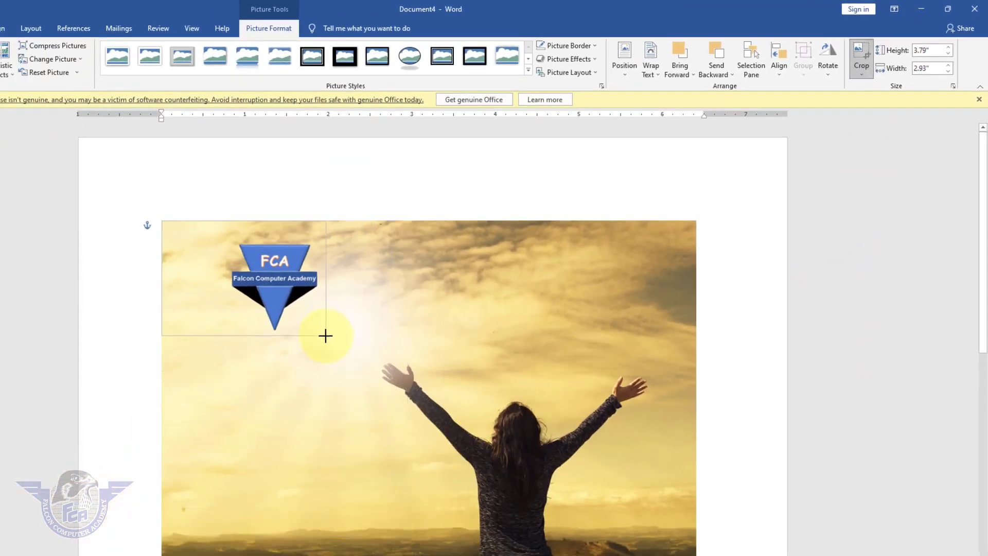
pyautogui.moveTo(161, 338); pyautogui.dragTo(223, 335)
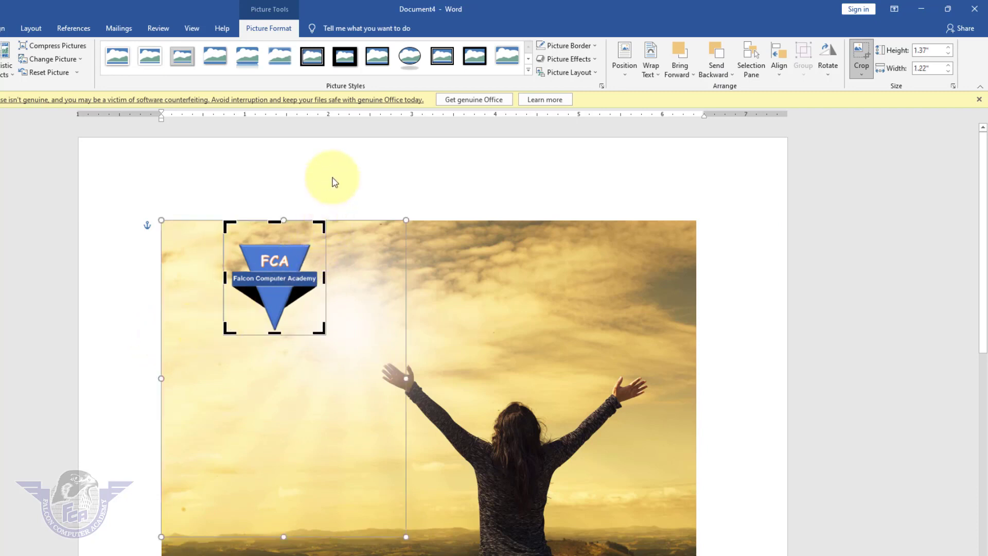
pyautogui.click(333, 180)
# Shrink the cropped logo and place it in the upper-right corner of the wallpaper photo
pyautogui.moveTo(279, 301); pyautogui.dragTo(215, 304)
pyautogui.moveTo(265, 335); pyautogui.dragTo(228, 293)
pyautogui.moveTo(185, 252); pyautogui.dragTo(645, 252)
pyautogui.click(748, 297)
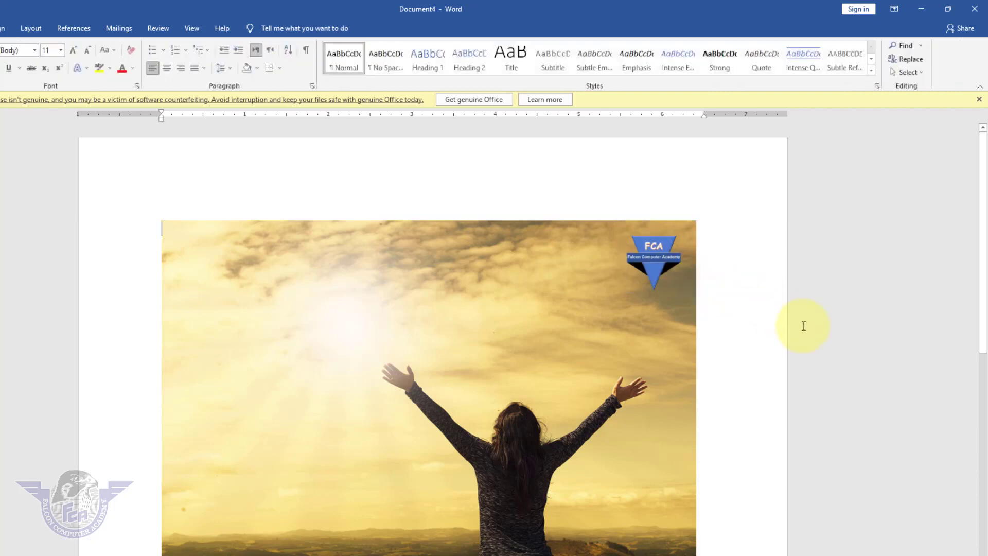